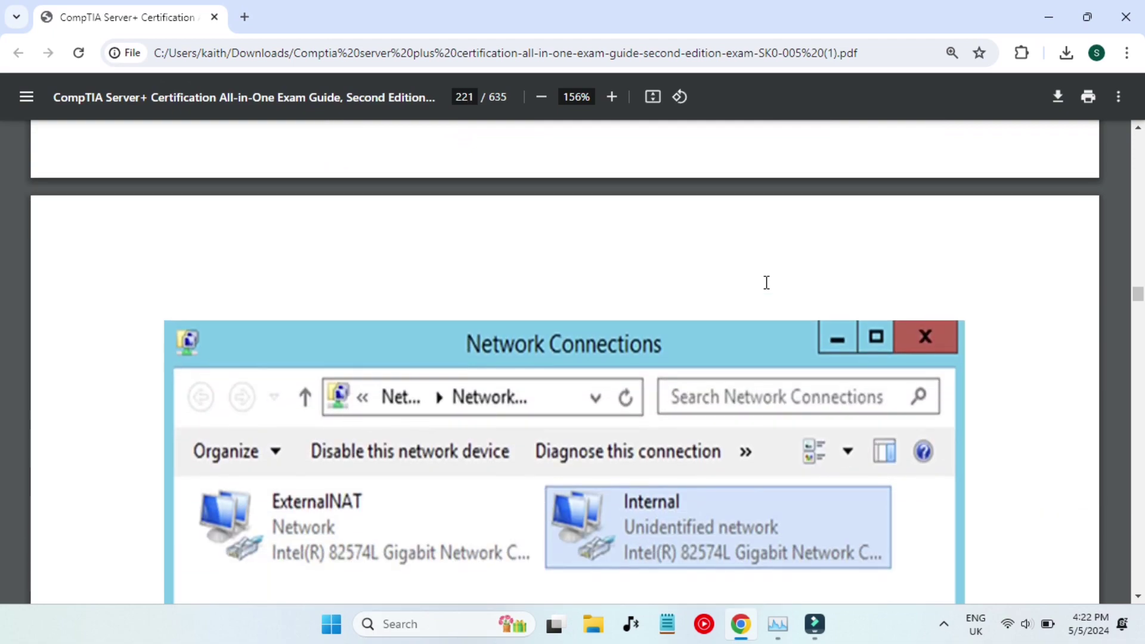
Read down through the CompTIA Server+ guide PDF past the snapshot section.
scroll(479, 399, down, 2)
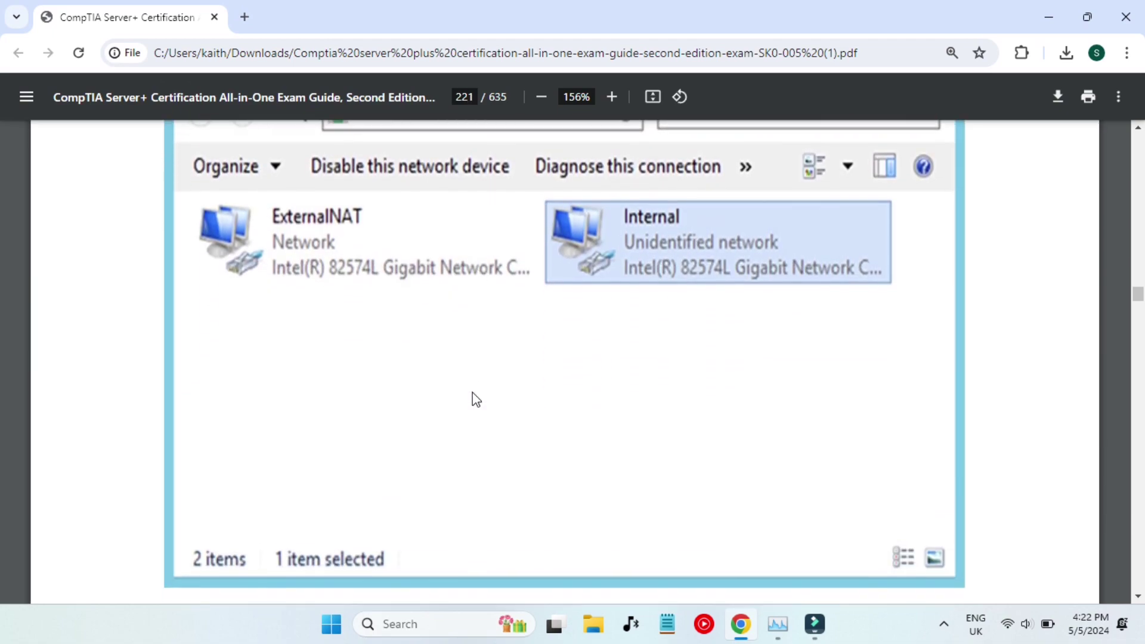
ctrl+scroll(474, 399, down, 3)
ctrl+scroll(474, 398, up, 3)
scroll(476, 399, down, 4)
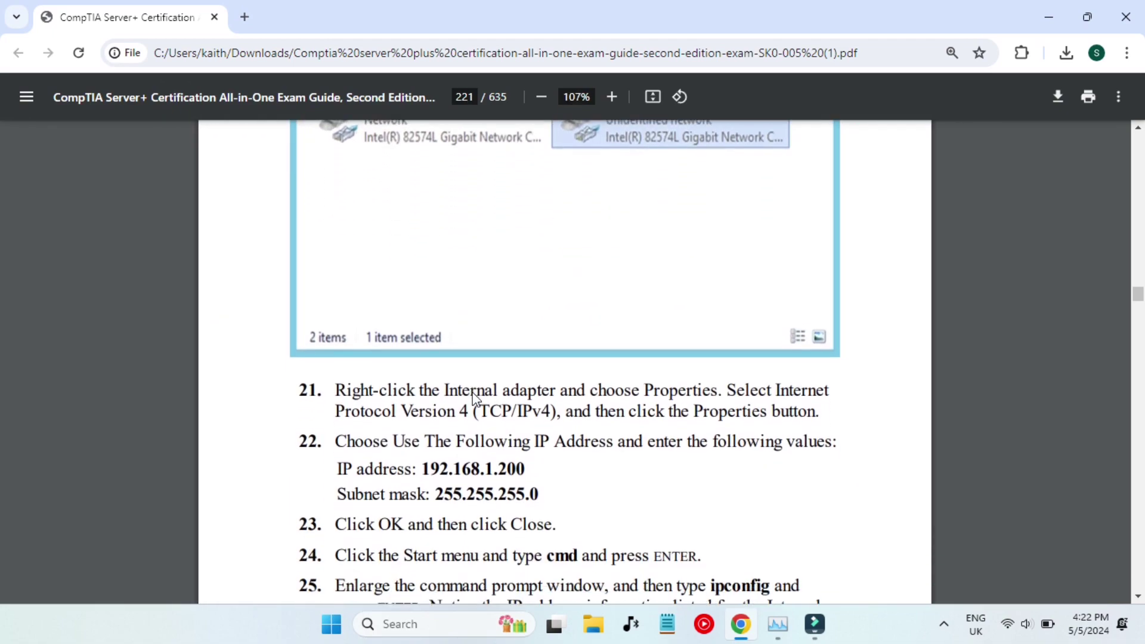
drag(423, 366, 523, 392)
click(620, 397)
scroll(621, 400, down, 4)
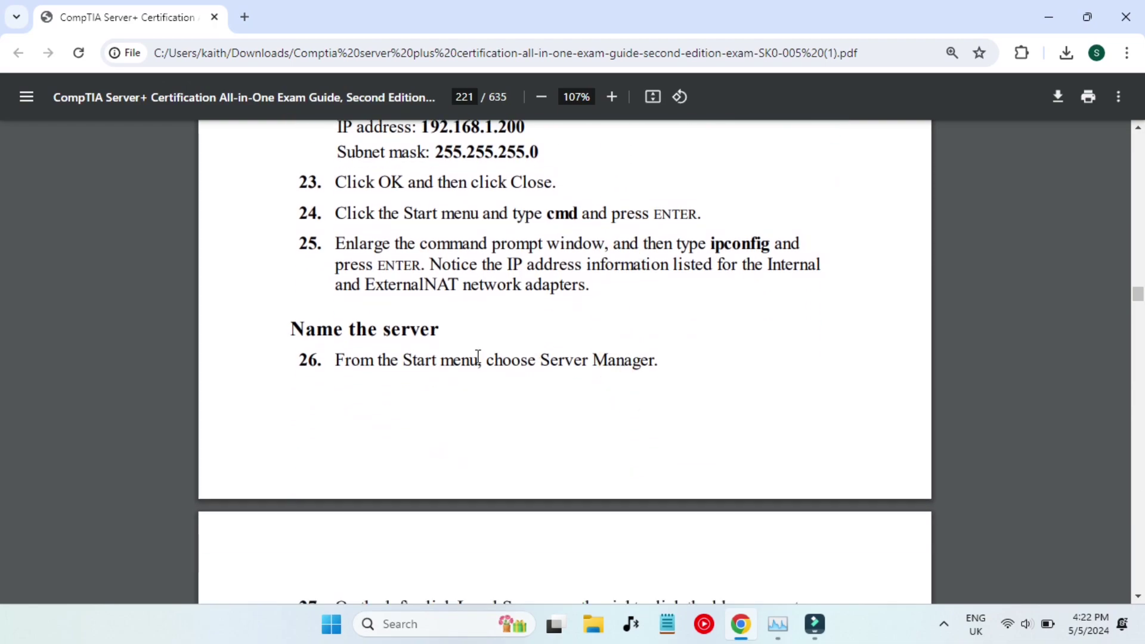
scroll(477, 357, down, 2)
scroll(519, 470, down, 1)
drag(541, 462, 609, 462)
scroll(605, 464, down, 5)
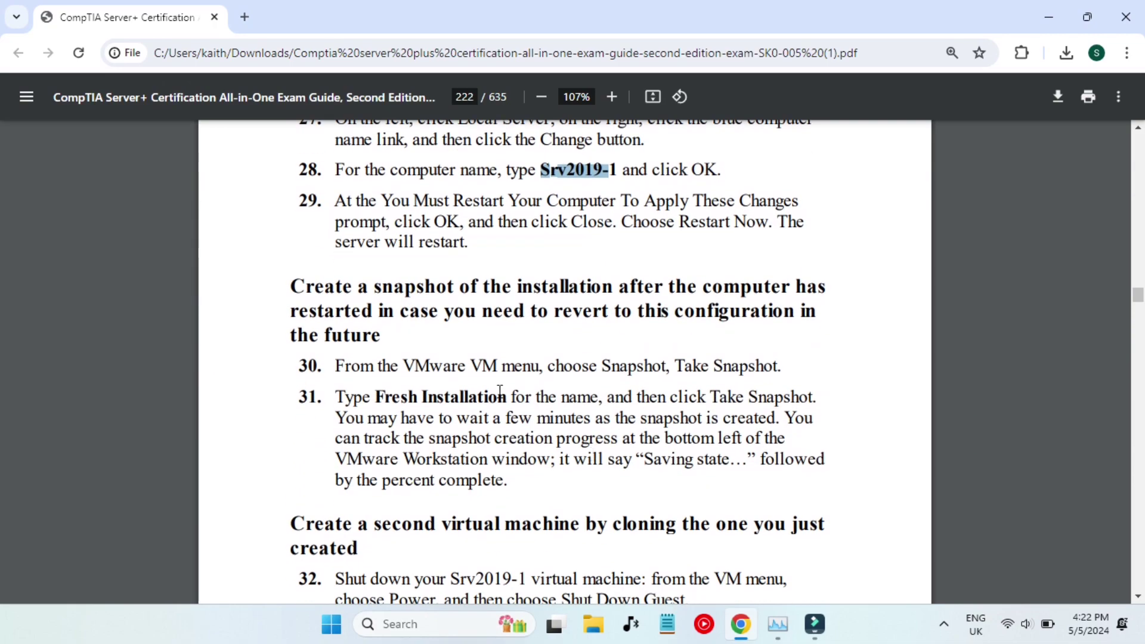
drag(297, 286, 486, 288)
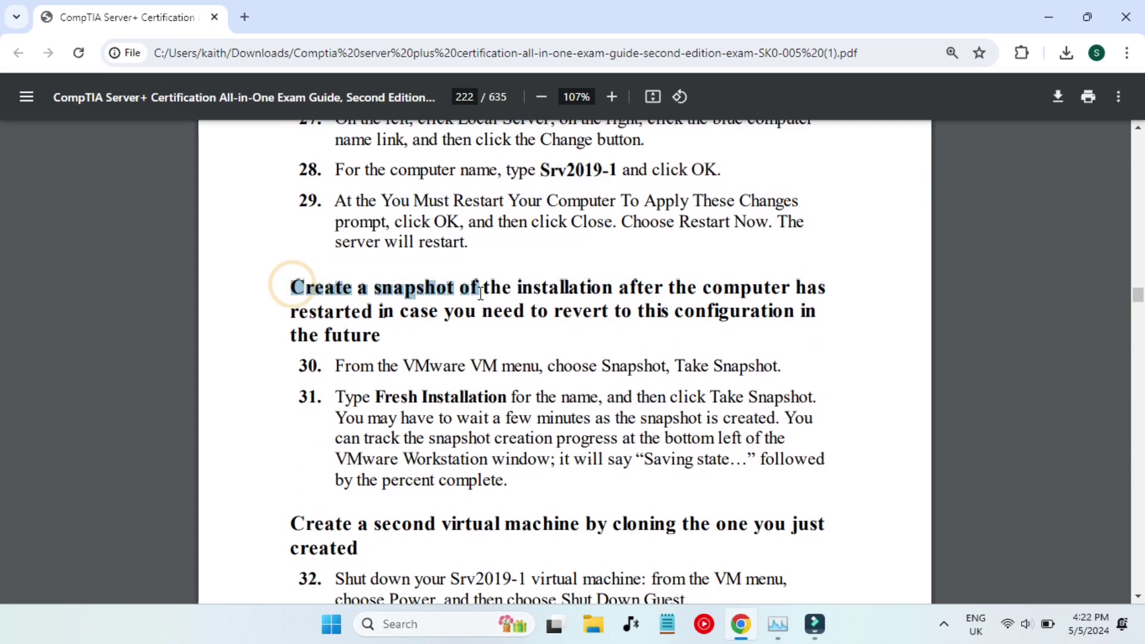
click(556, 350)
Find the second network adapter steps 14–18 on page 220, then minimize Chrome.
scroll(555, 351, down, 3)
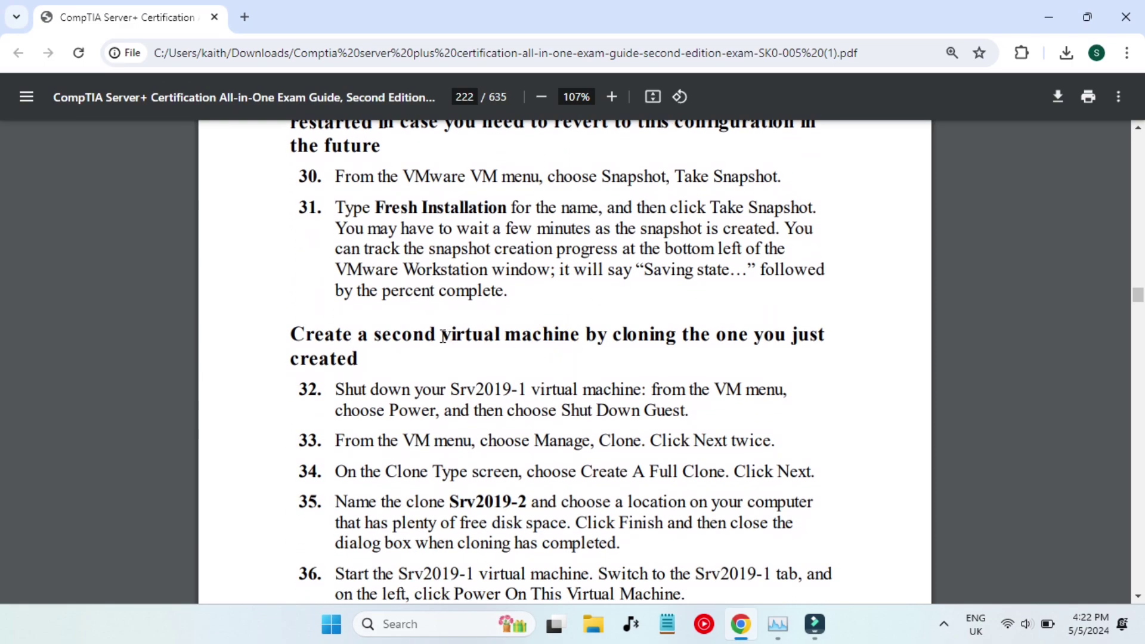
drag(433, 341, 555, 323)
scroll(555, 322, down, 12)
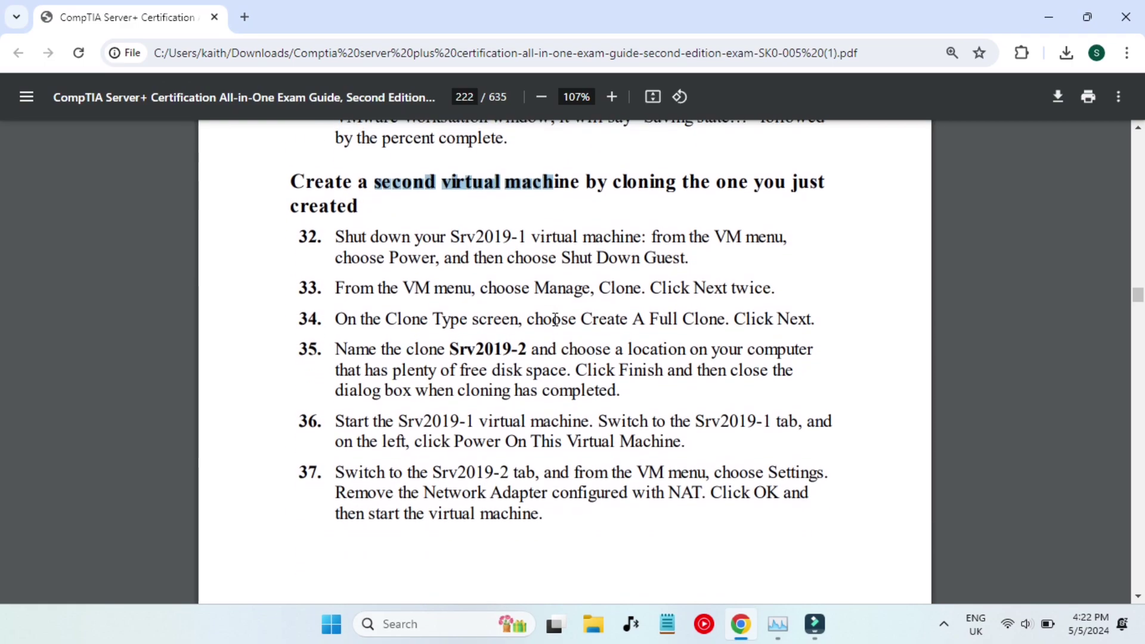
scroll(556, 321, down, 3)
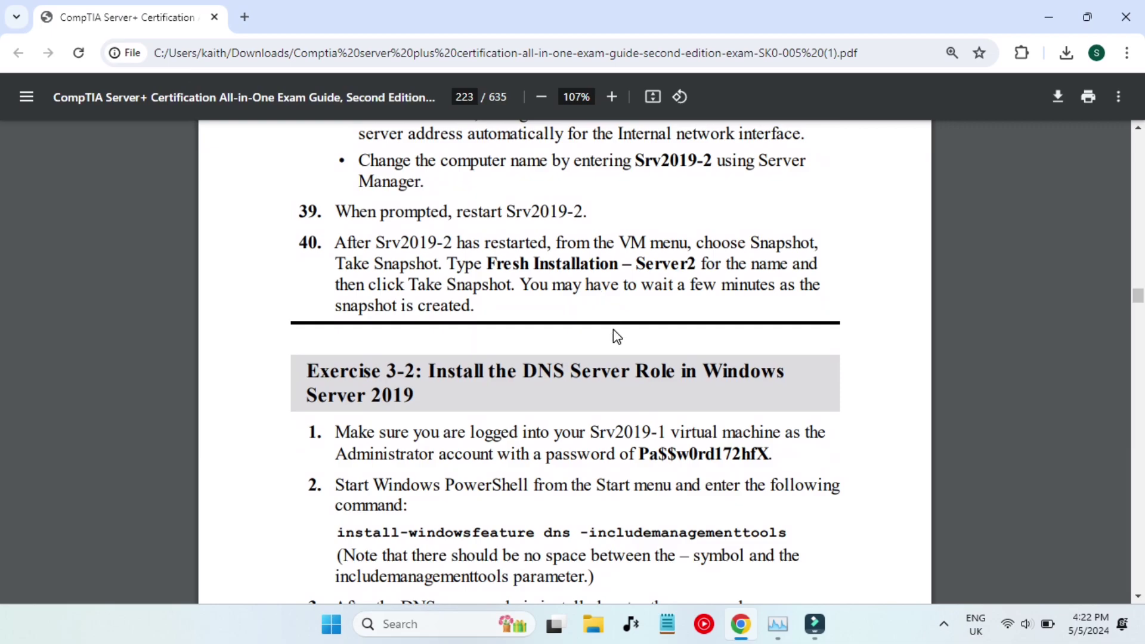
scroll(613, 330, up, 10)
scroll(614, 329, up, 20)
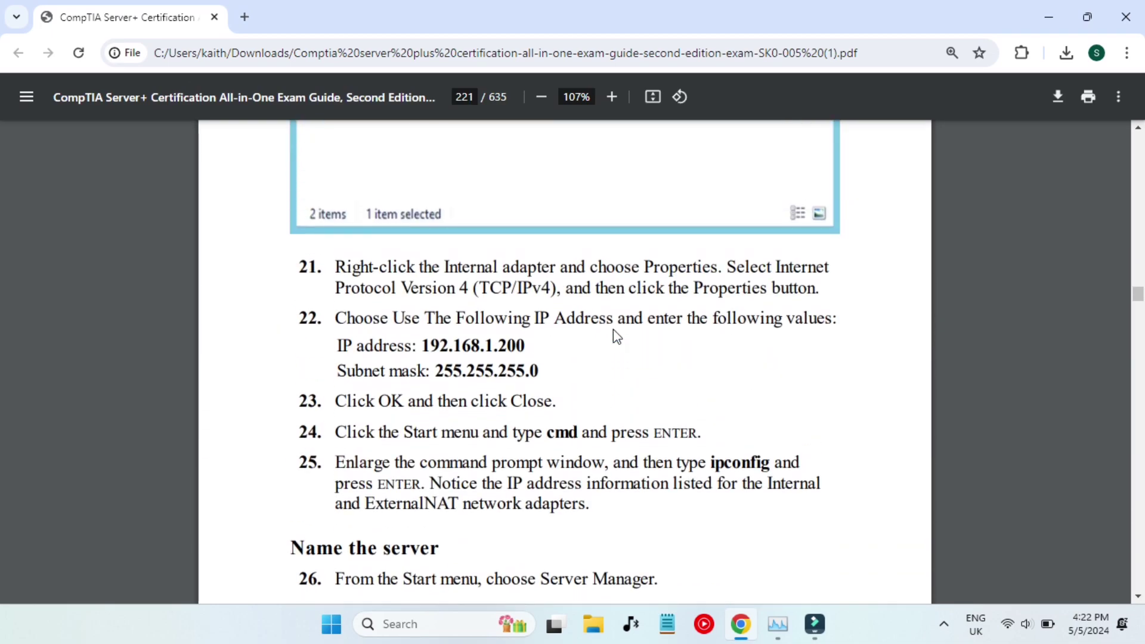
scroll(617, 337, up, 10)
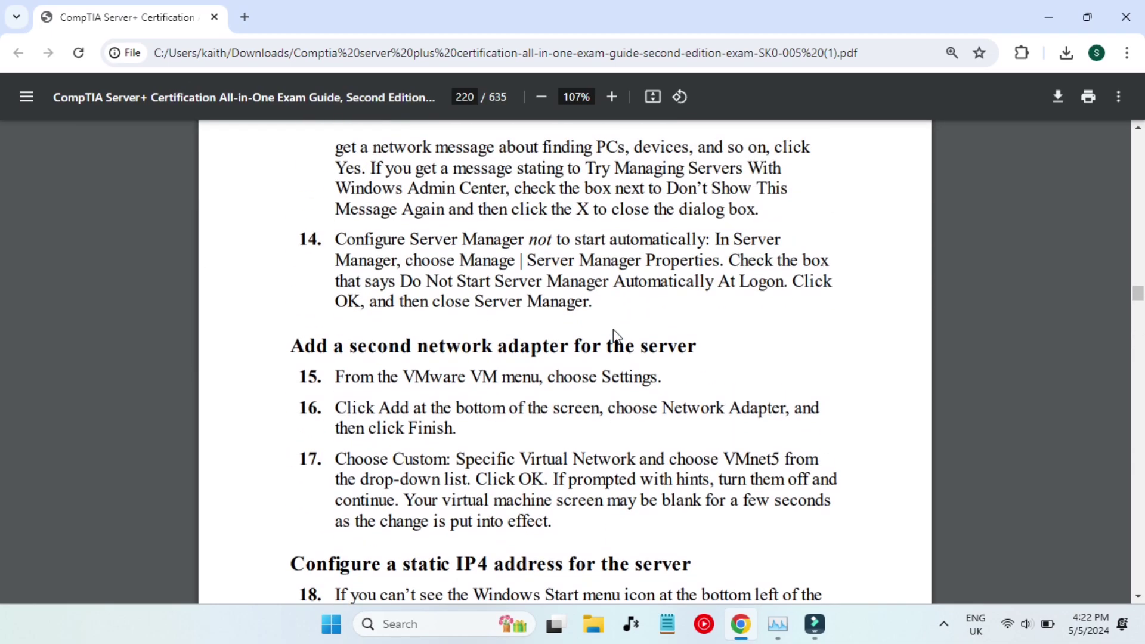
scroll(617, 337, up, 1)
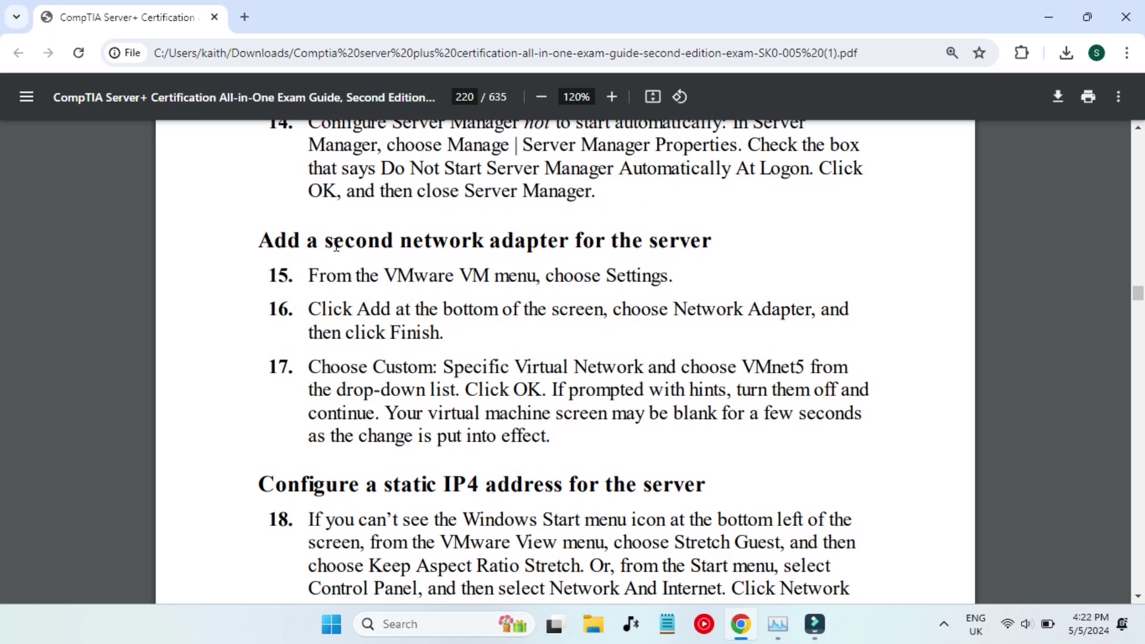
drag(328, 241, 547, 241)
click(691, 290)
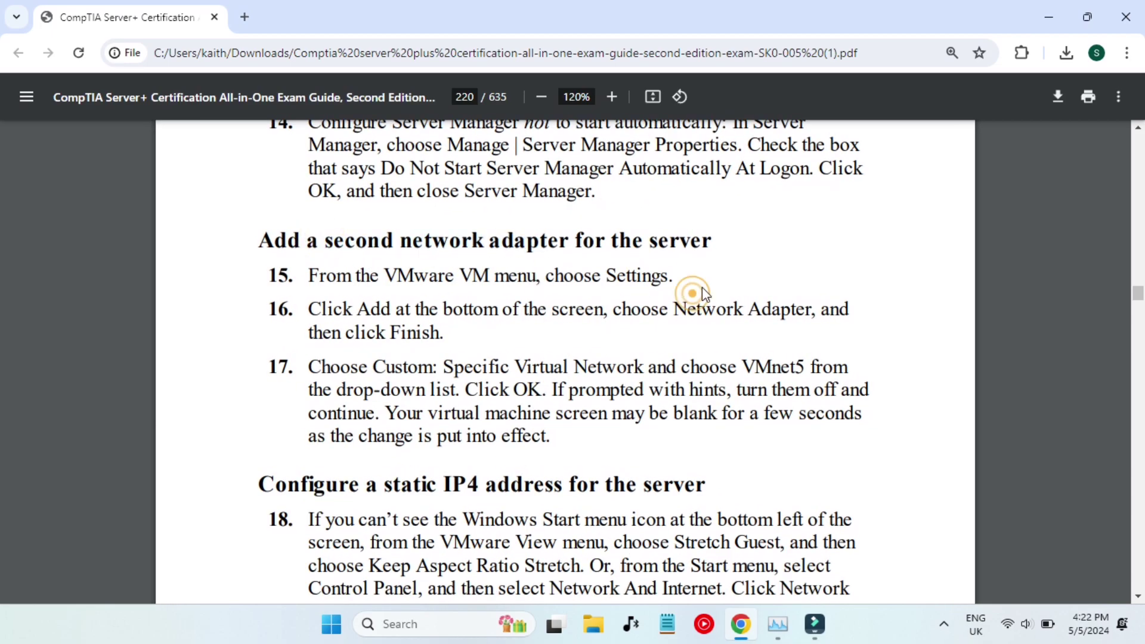
click(1048, 16)
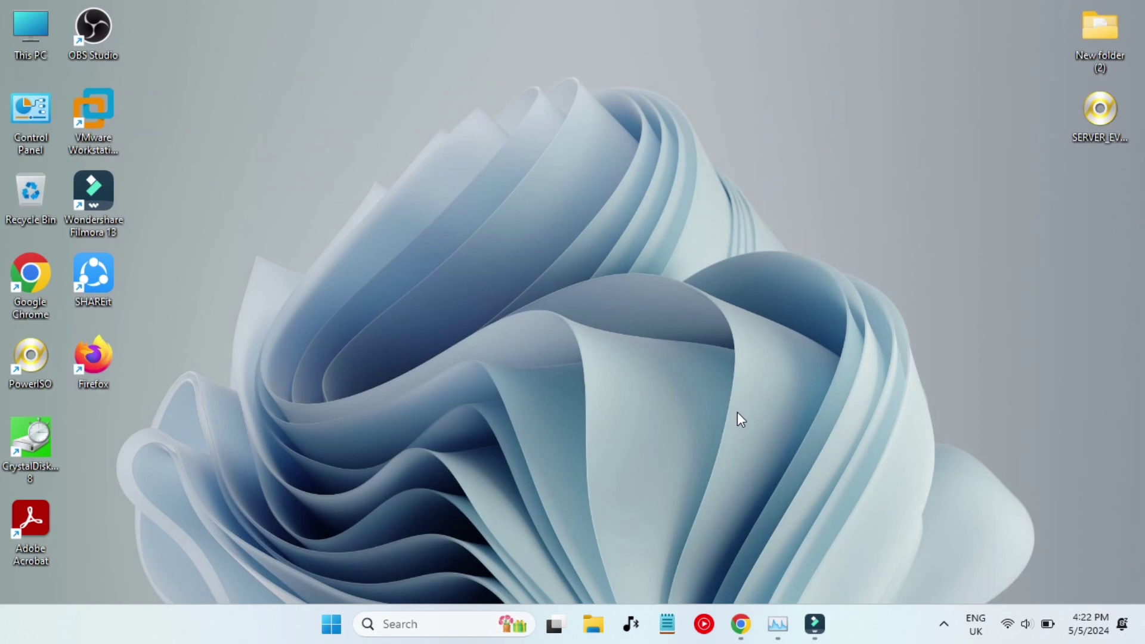
Launch VMware and add a second Network Adapter to the Windows Server 2022 VM's settings.
double_click(106, 122)
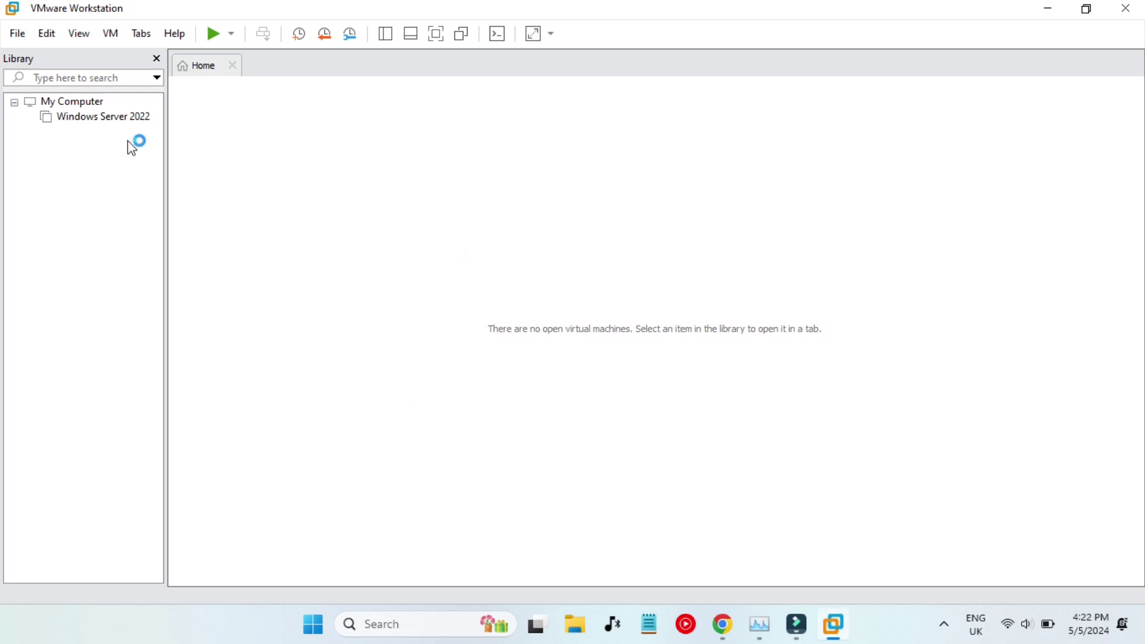
click(83, 118)
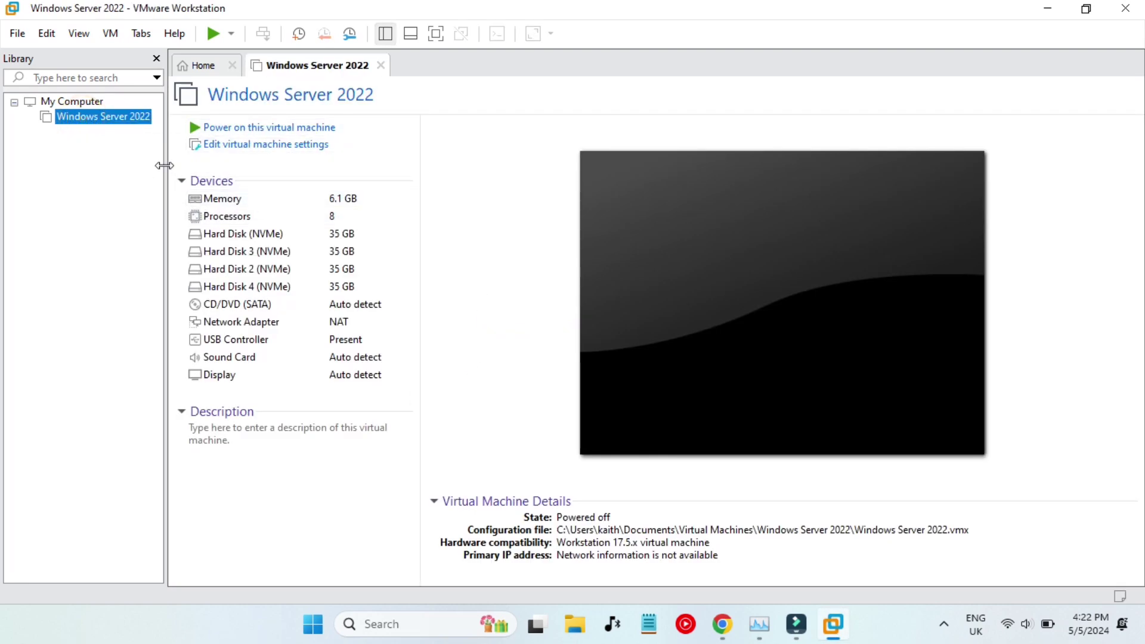
right_click(92, 124)
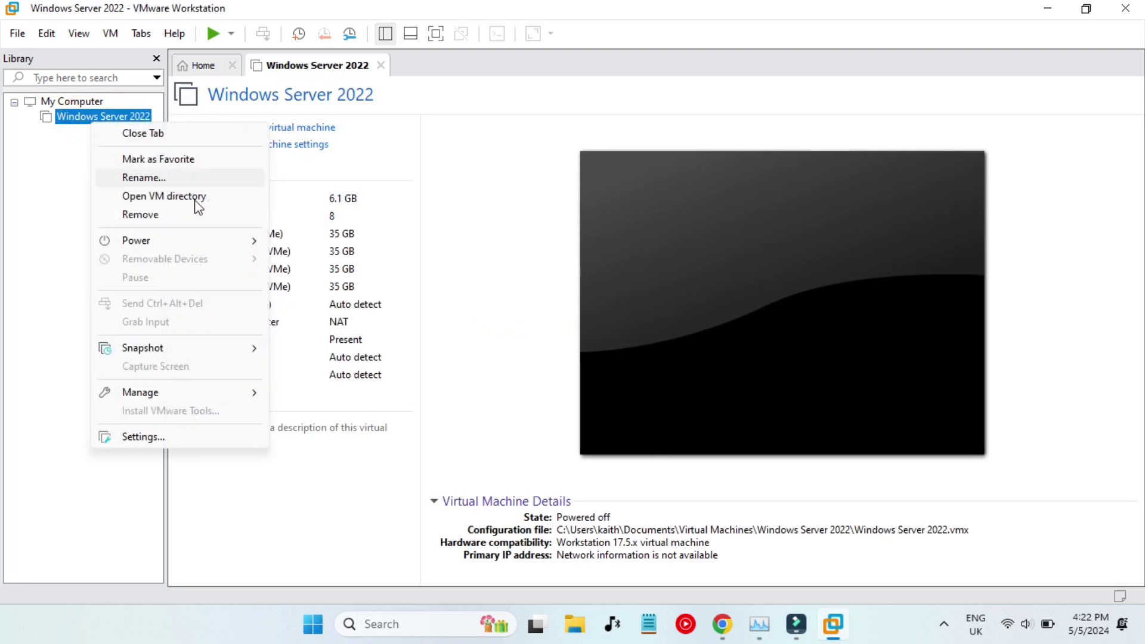
click(152, 437)
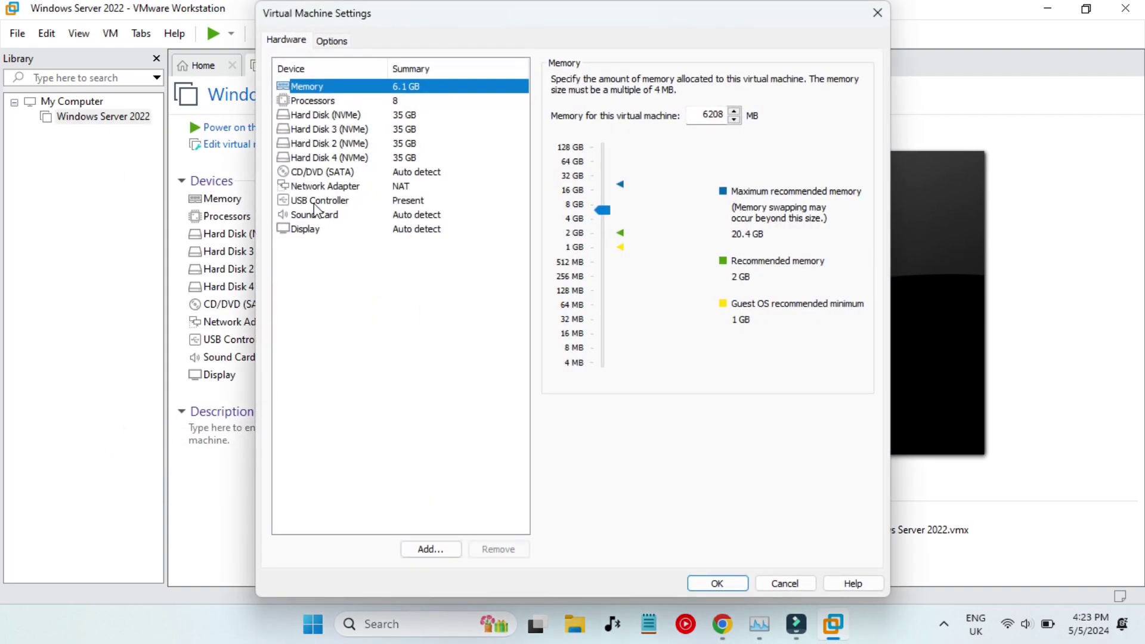
click(325, 186)
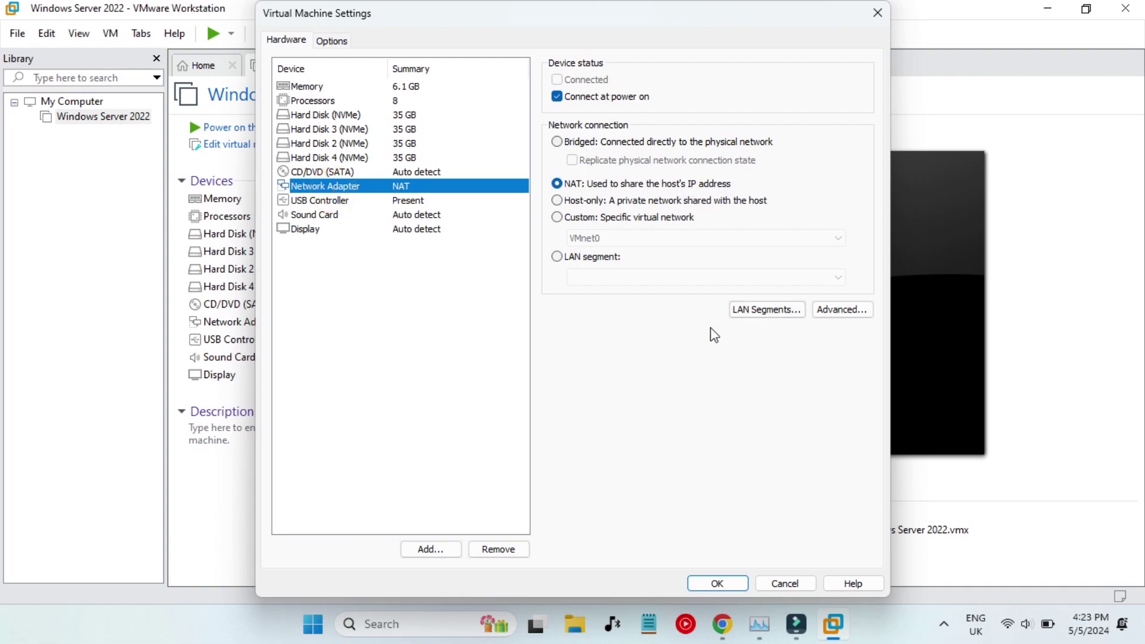
click(422, 548)
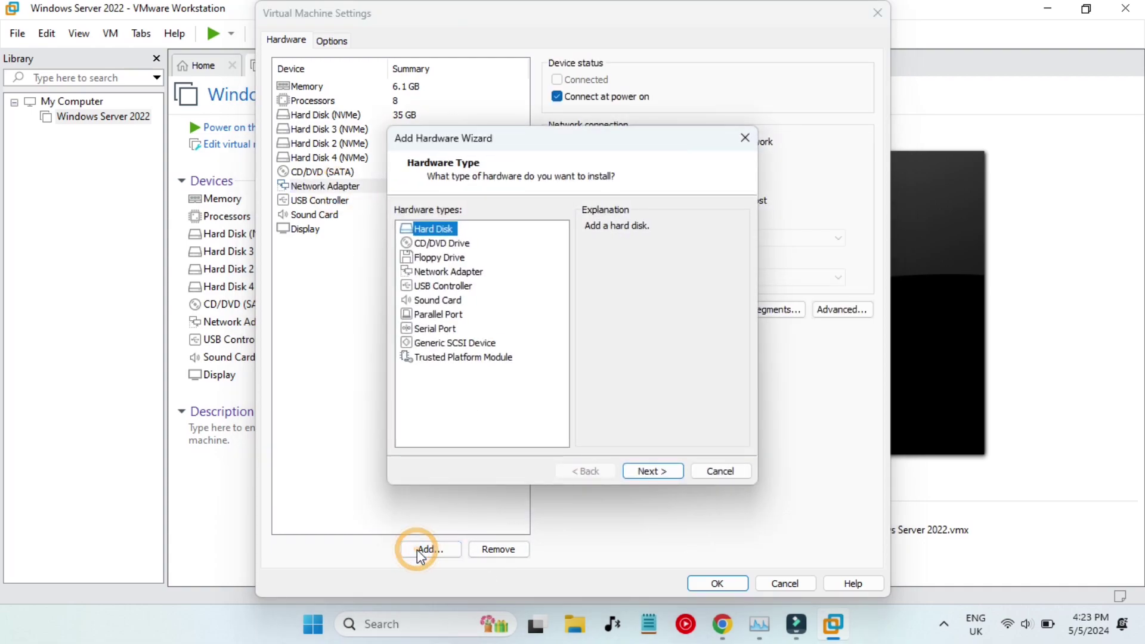
click(442, 274)
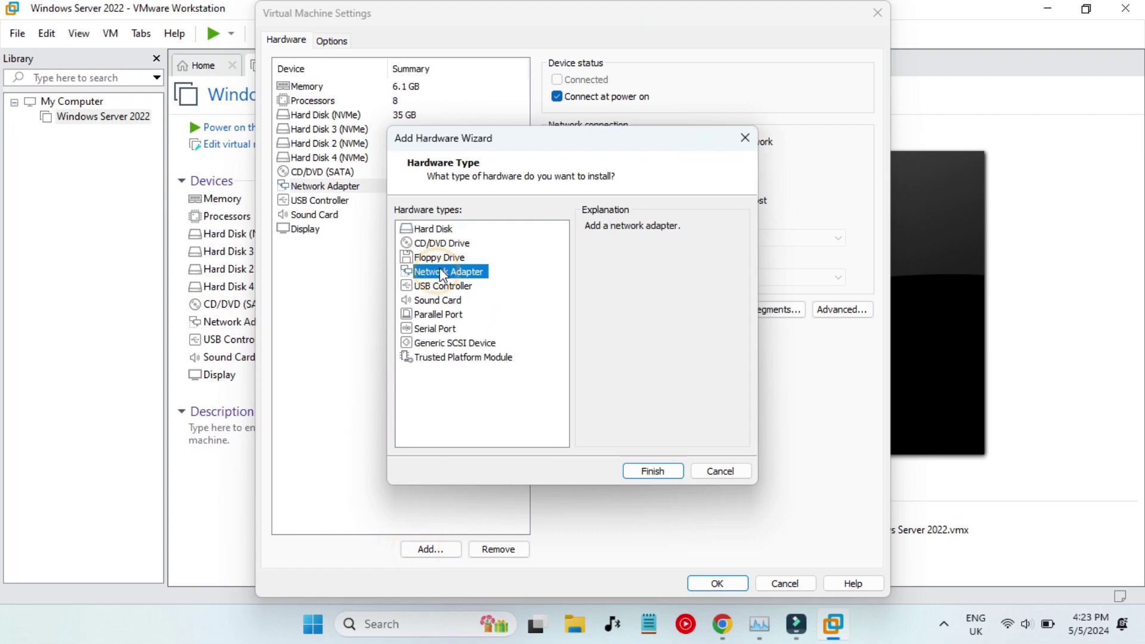
click(641, 473)
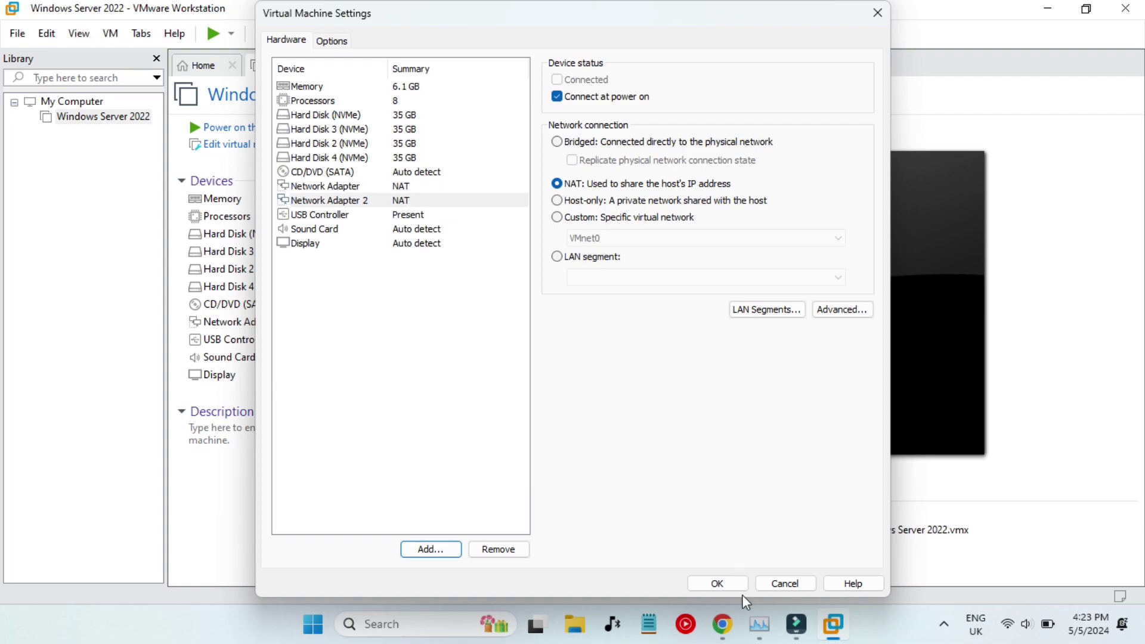
Check guide step 17, which specifies the custom virtual network VMnet5.
click(723, 624)
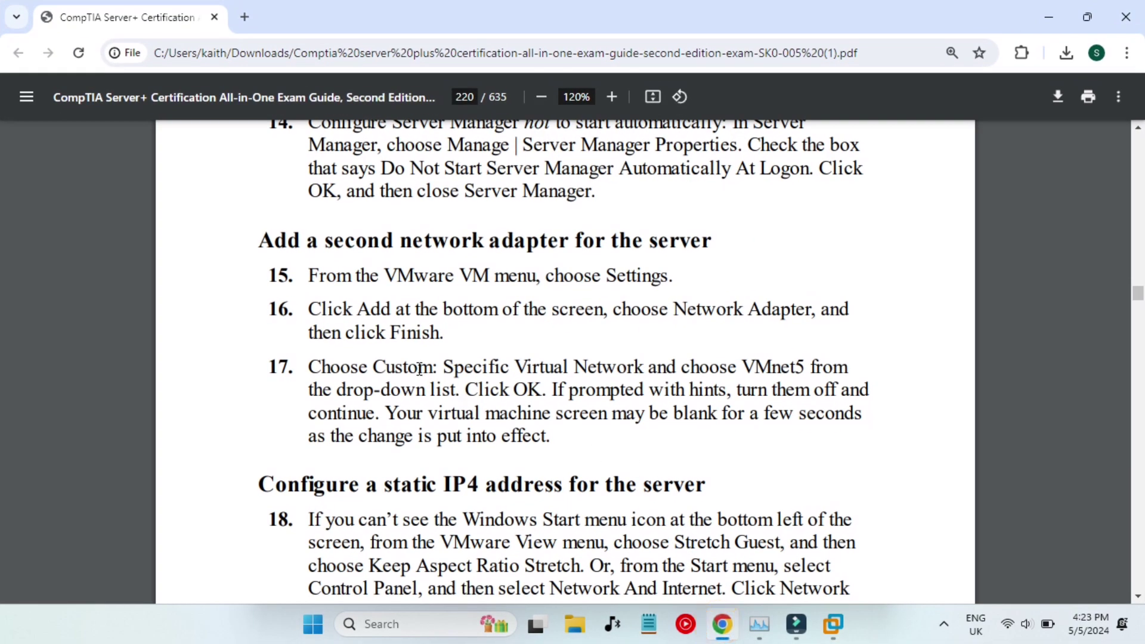
drag(420, 367, 600, 371)
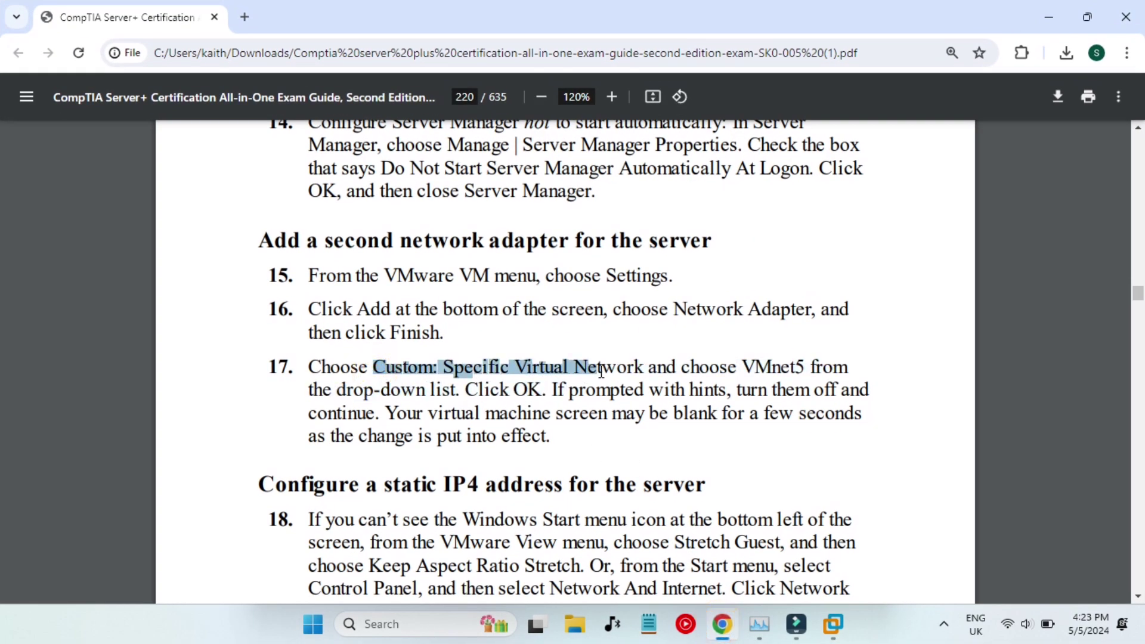
drag(739, 367, 806, 370)
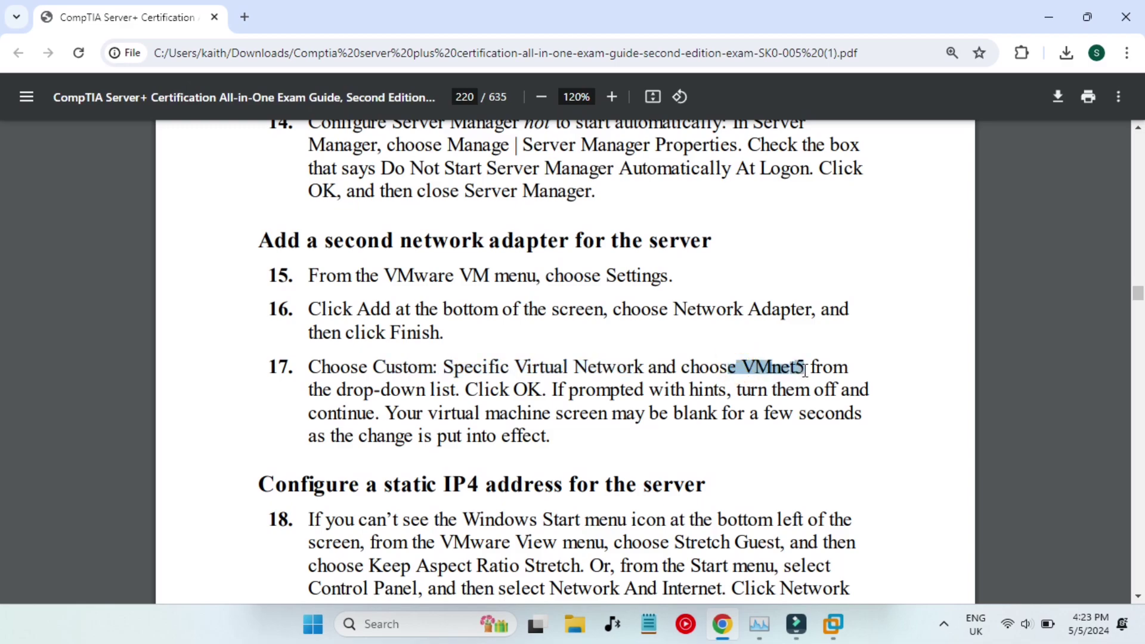
click(877, 345)
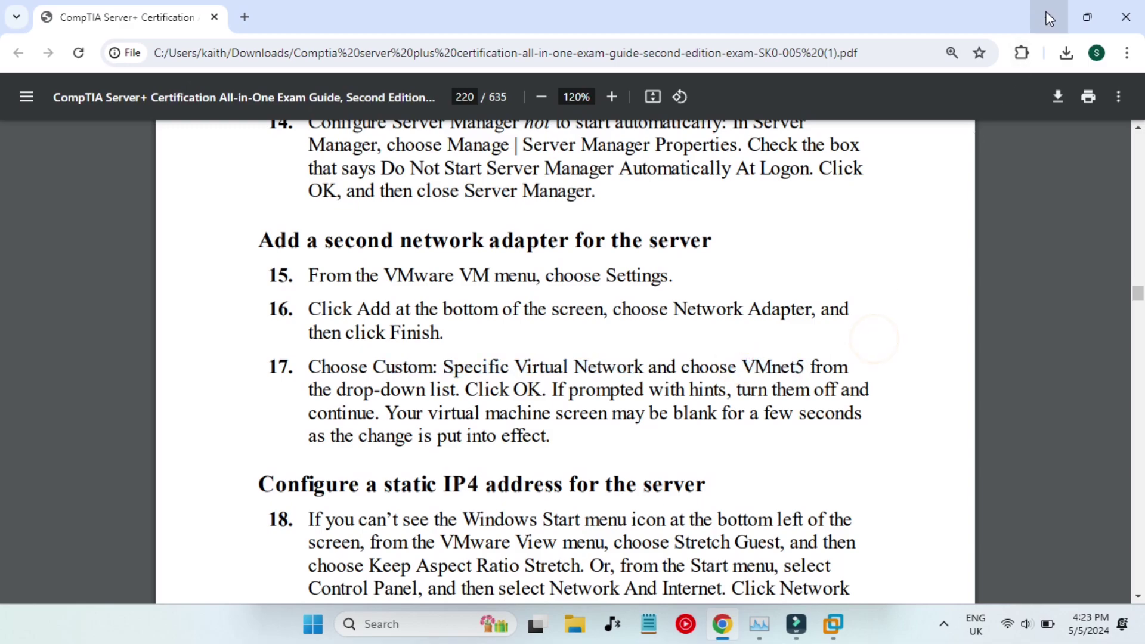
Set Network Adapter 2 to Custom VMnet5, save it, and power on Windows Server 2022.
click(1048, 14)
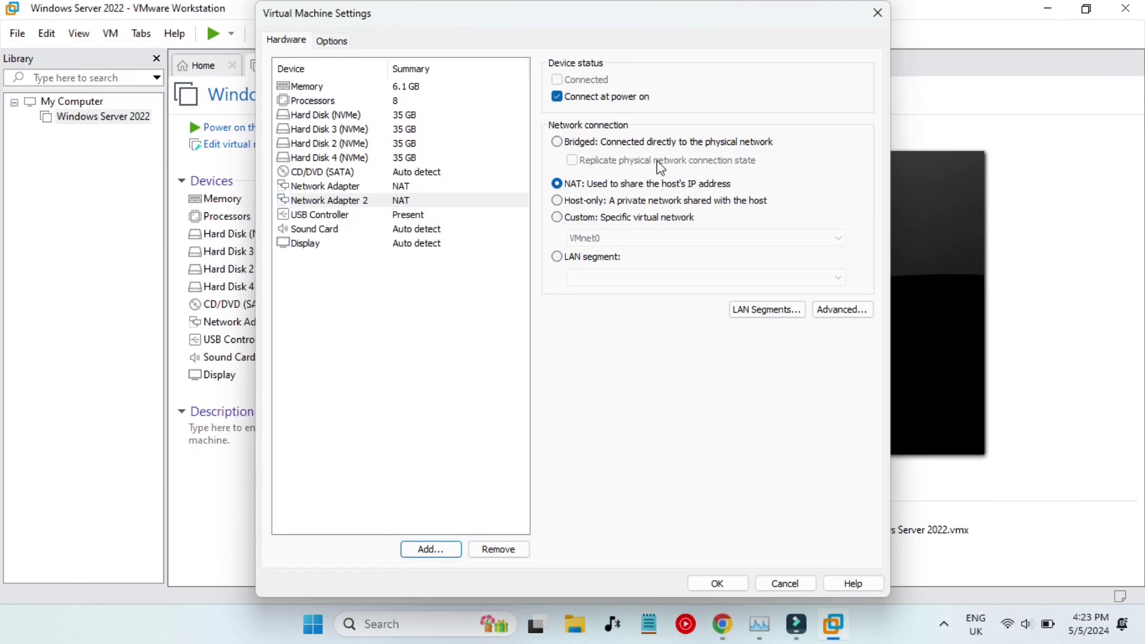
click(595, 224)
click(603, 238)
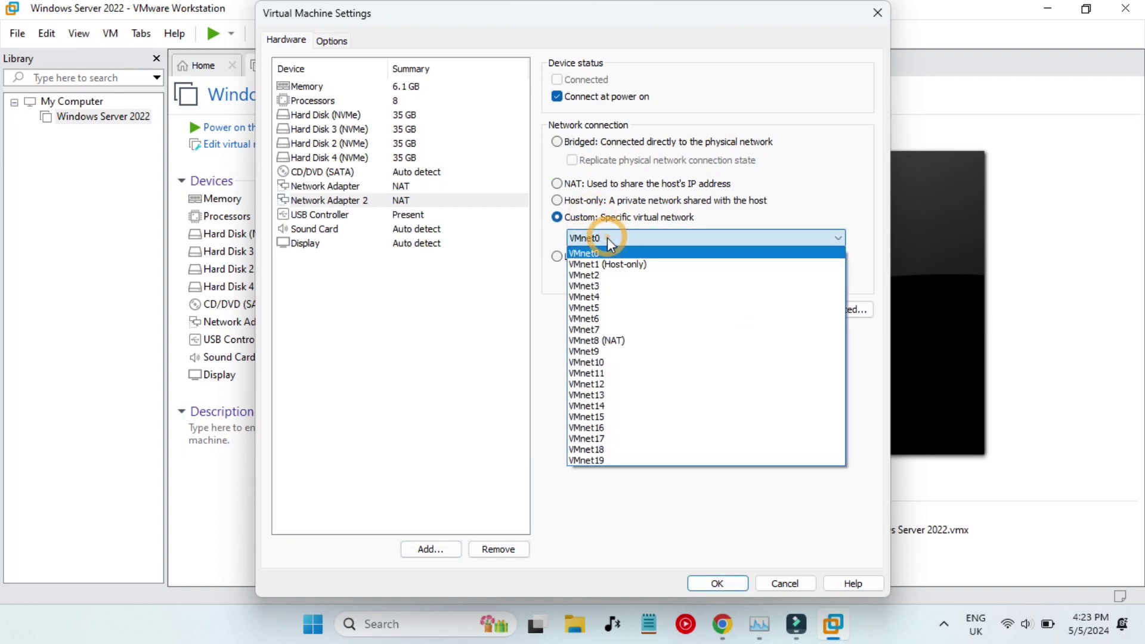
click(615, 307)
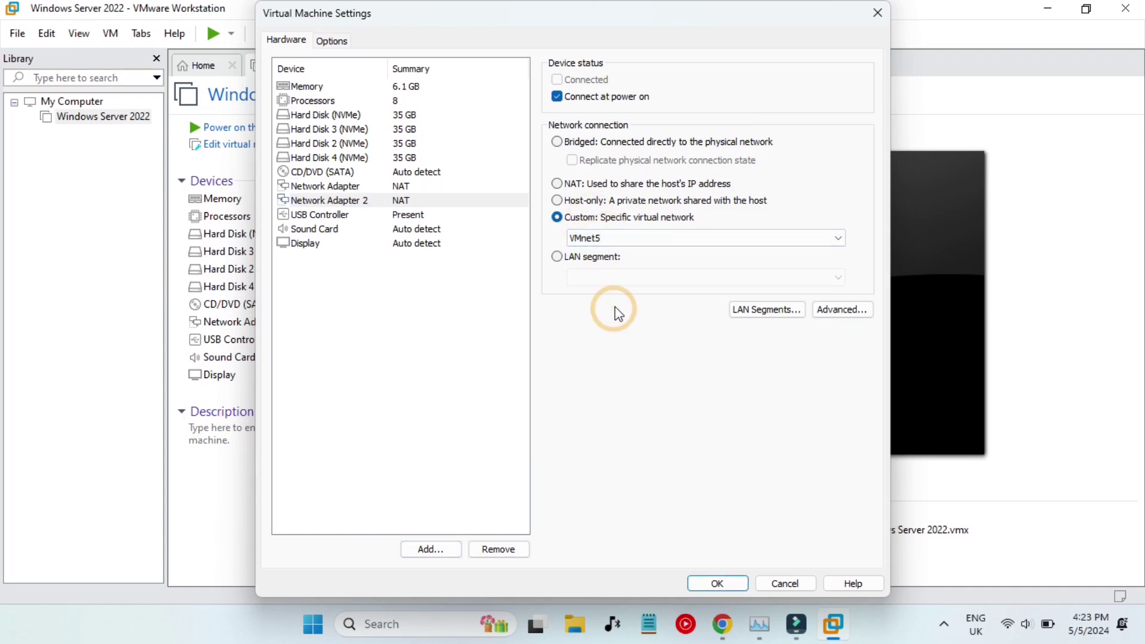
click(704, 582)
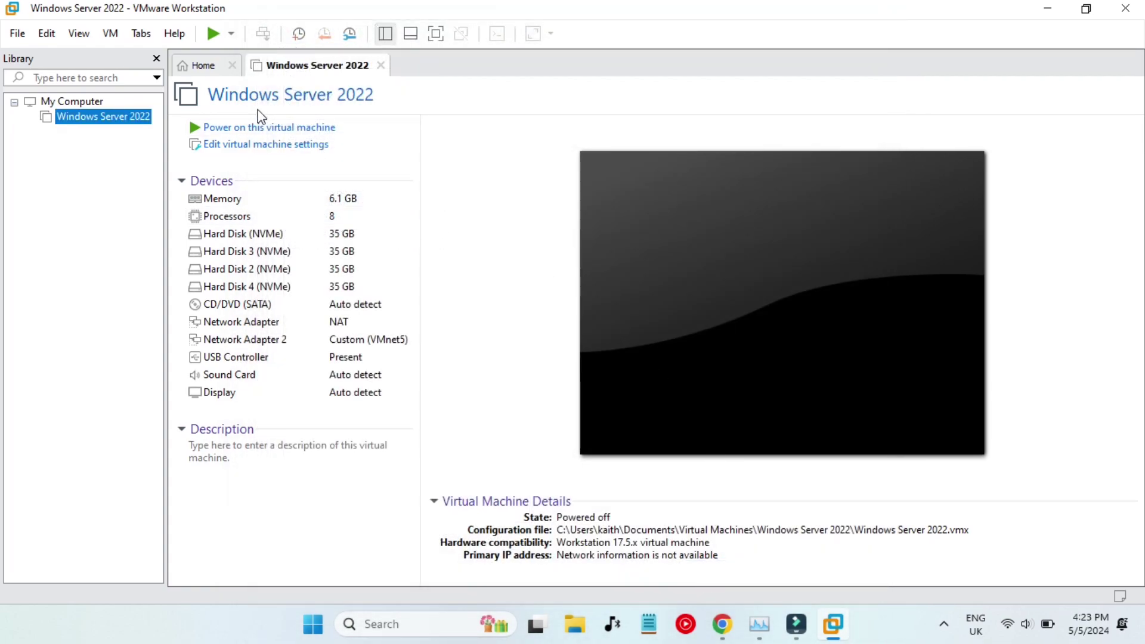
click(258, 127)
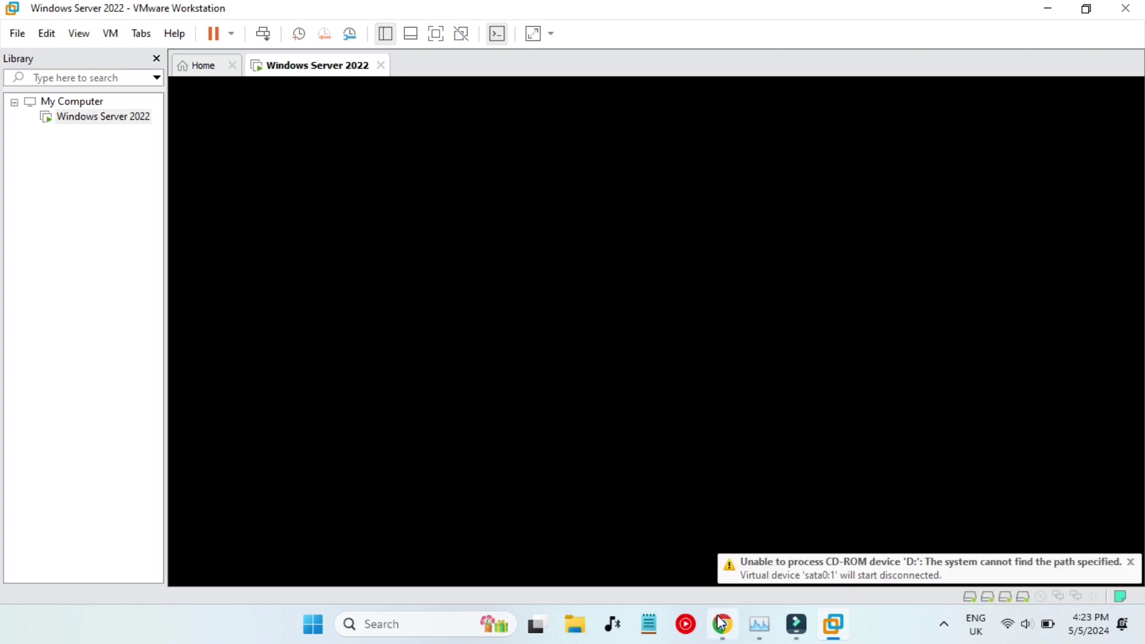
click(722, 624)
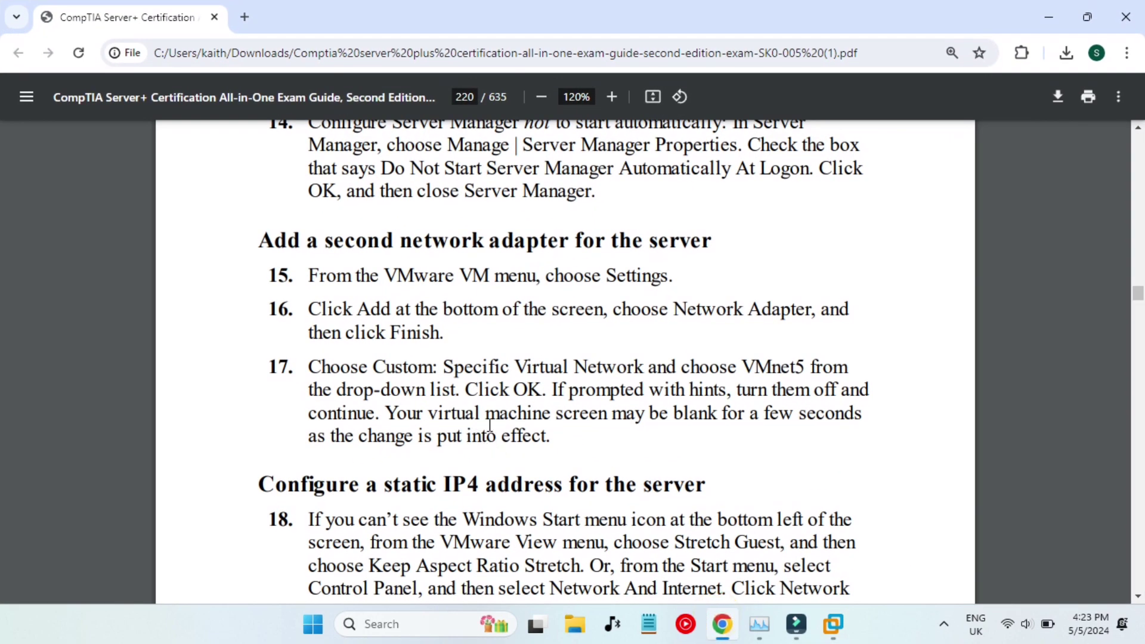
click(633, 455)
scroll(636, 458, down, 2)
scroll(634, 458, down, 3)
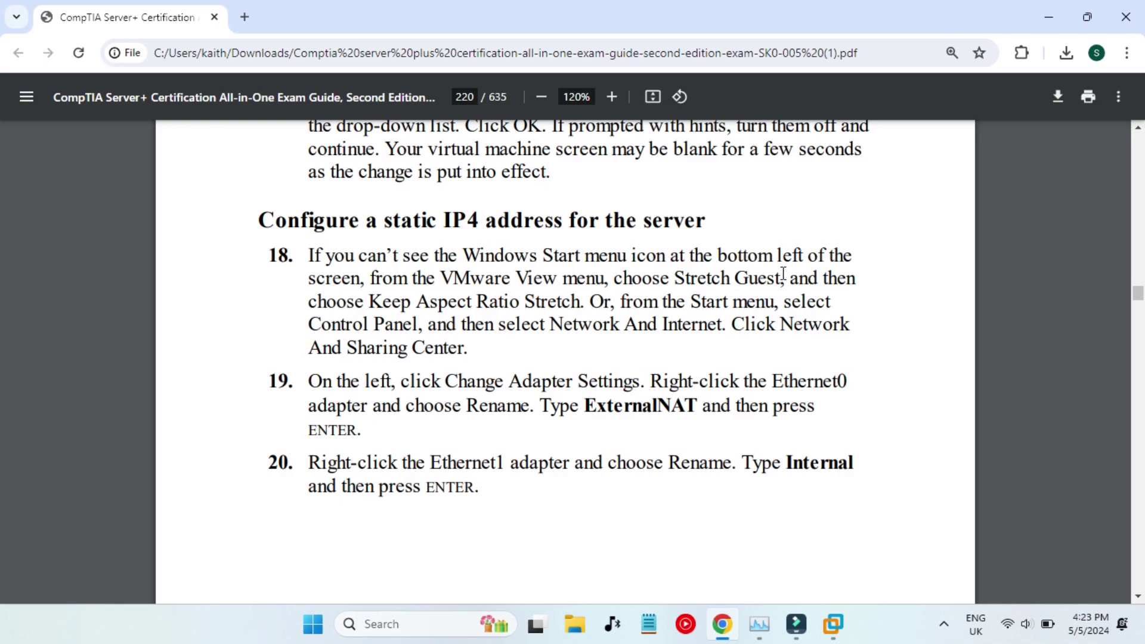
drag(464, 251, 631, 278)
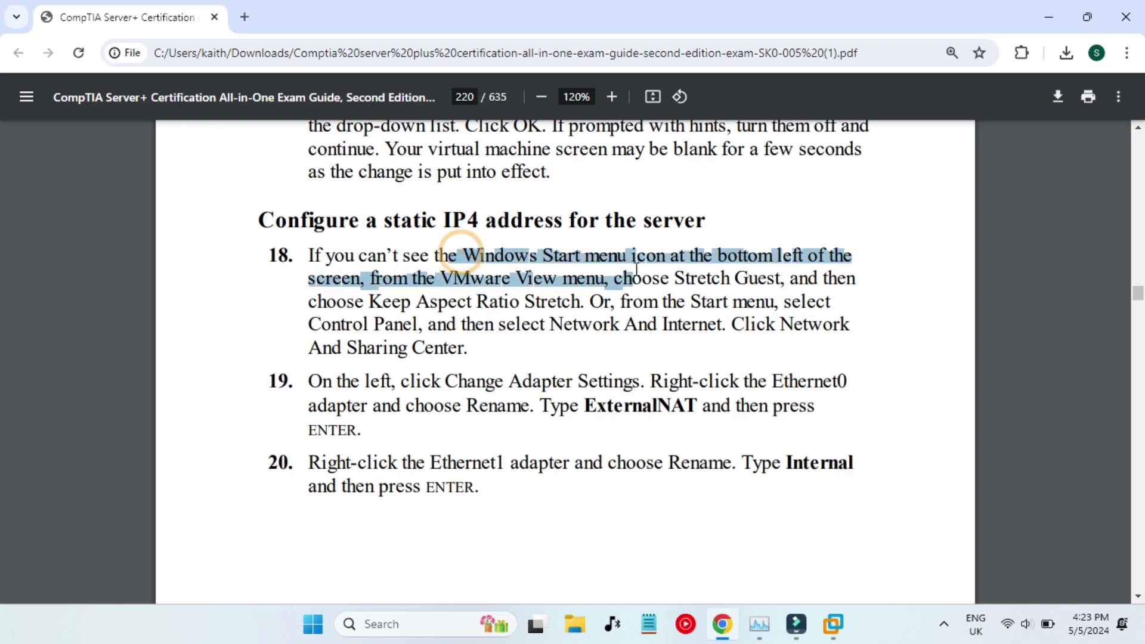
click(709, 347)
click(837, 629)
Send Ctrl+Alt+Del to the guest and sign in as Administrator.
click(917, 531)
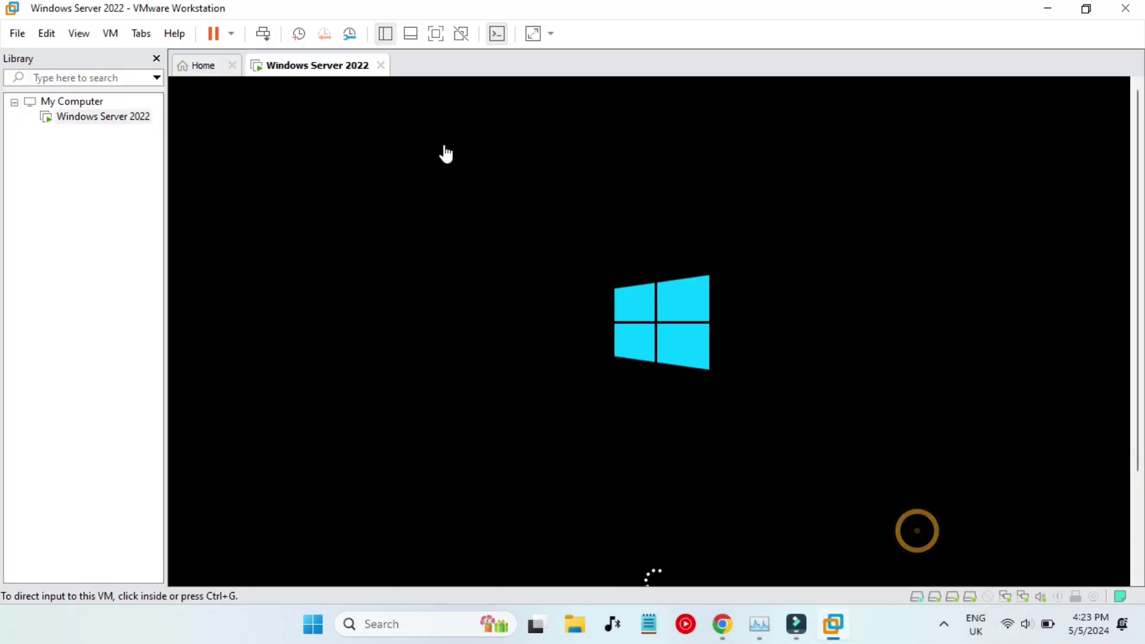
right_click(318, 73)
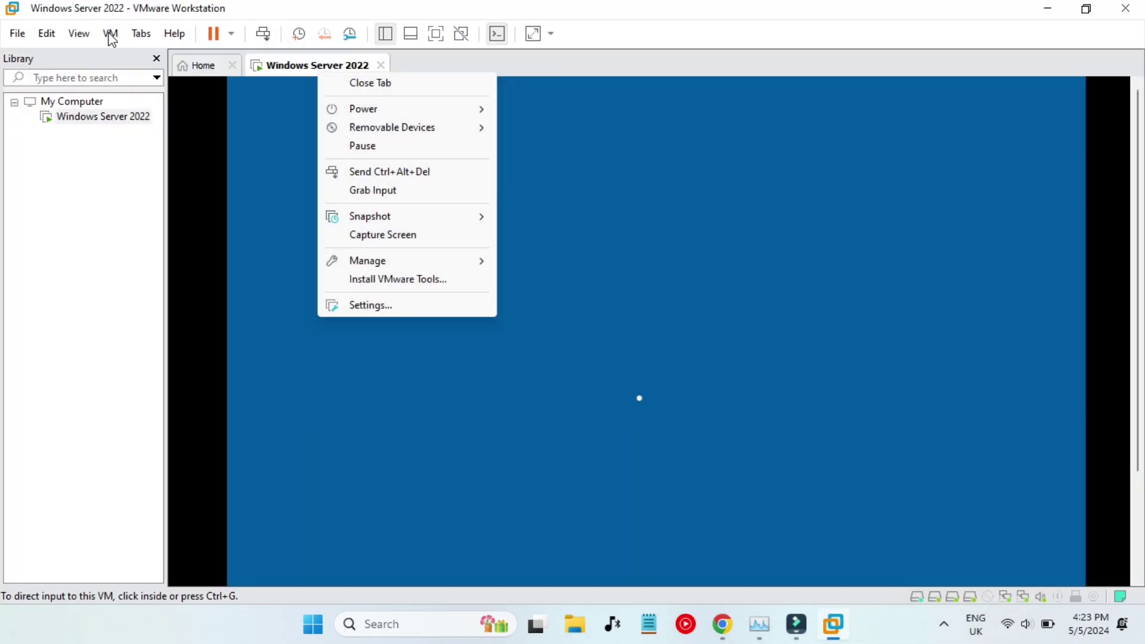
click(81, 35)
click(81, 35)
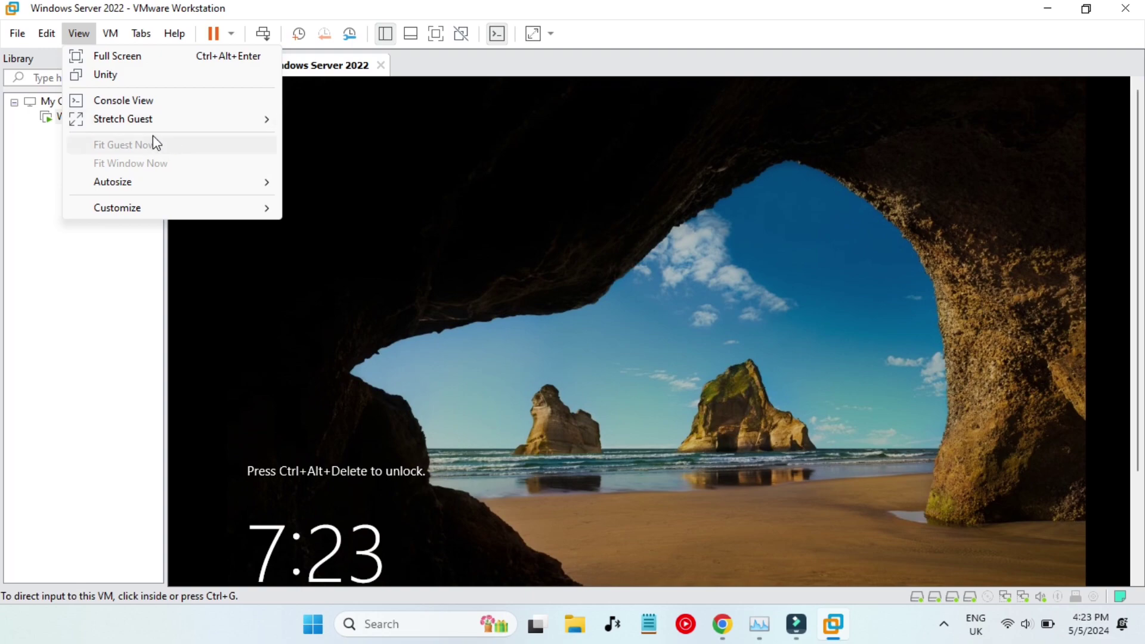
mouse_move(158, 129)
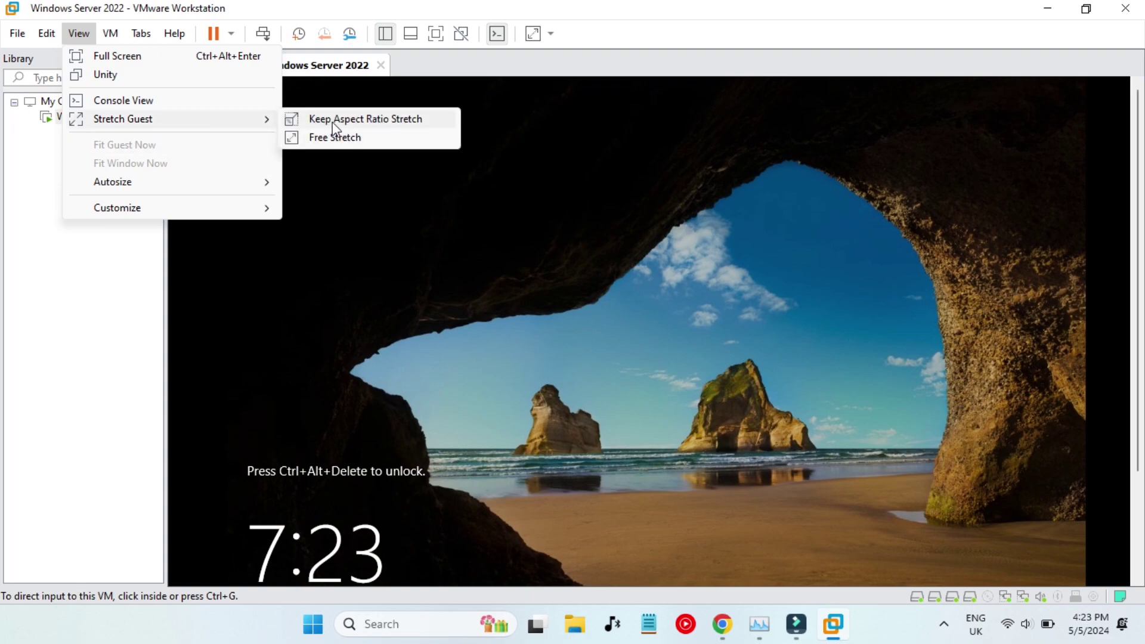
click(420, 471)
key(ctrl+alt)
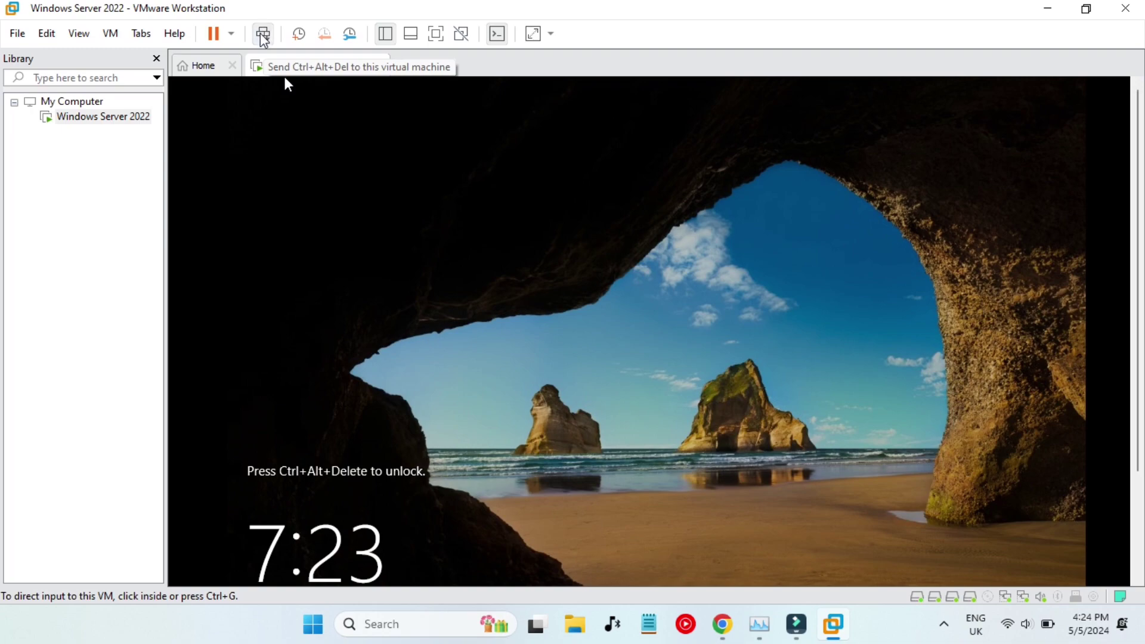
click(263, 35)
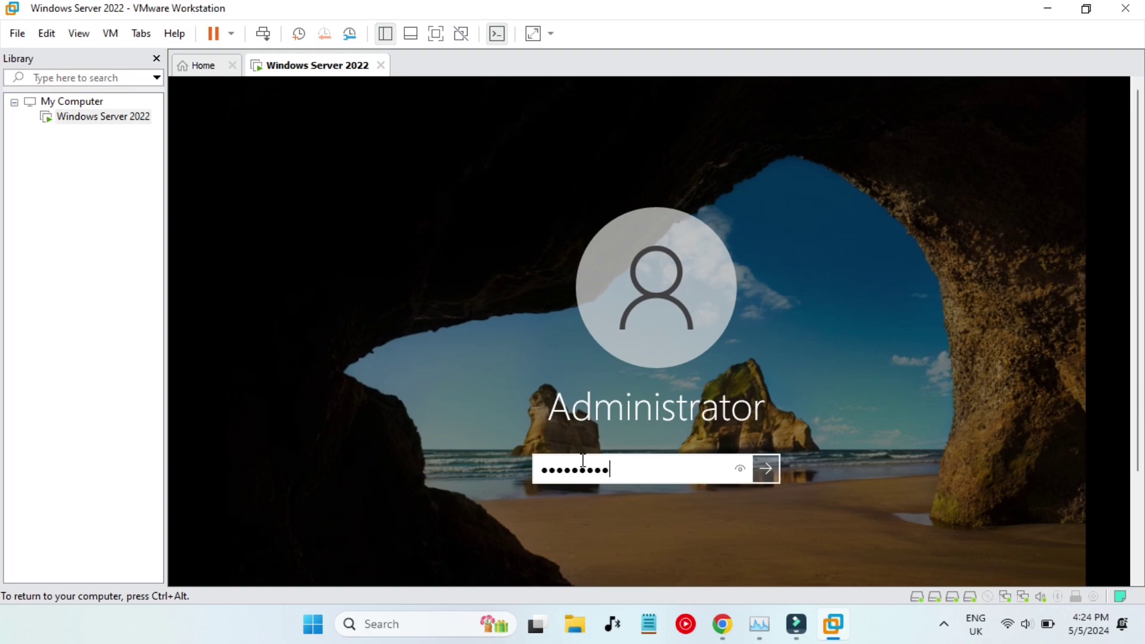
key(Return)
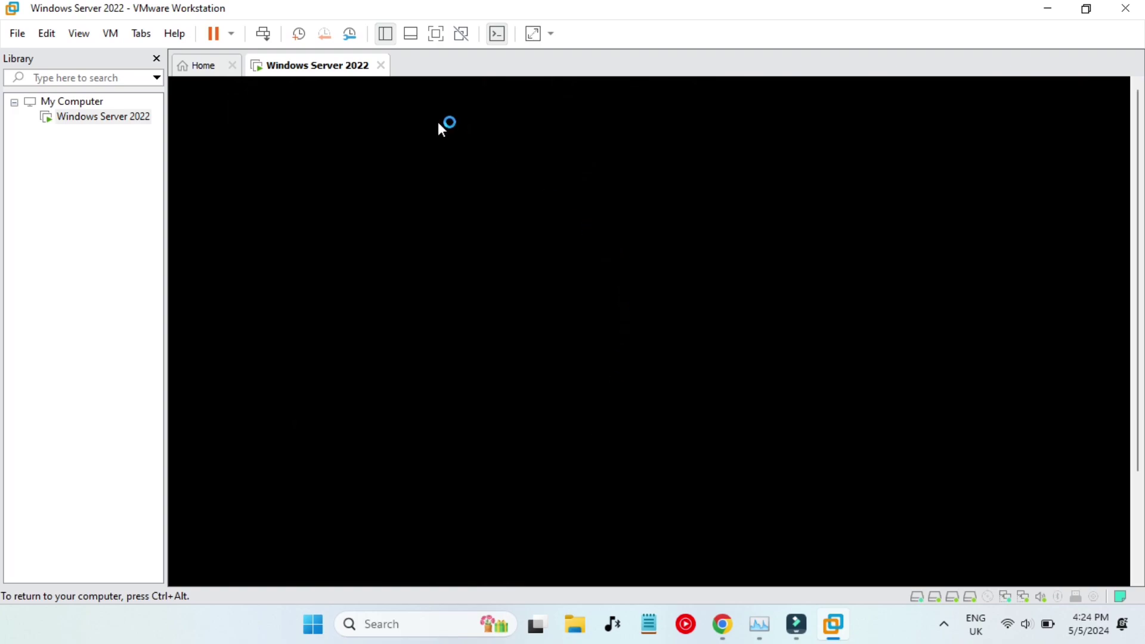
Run the VM full screen, dismiss Shutdown Event Tracker, and open Control Panel from Start.
click(436, 34)
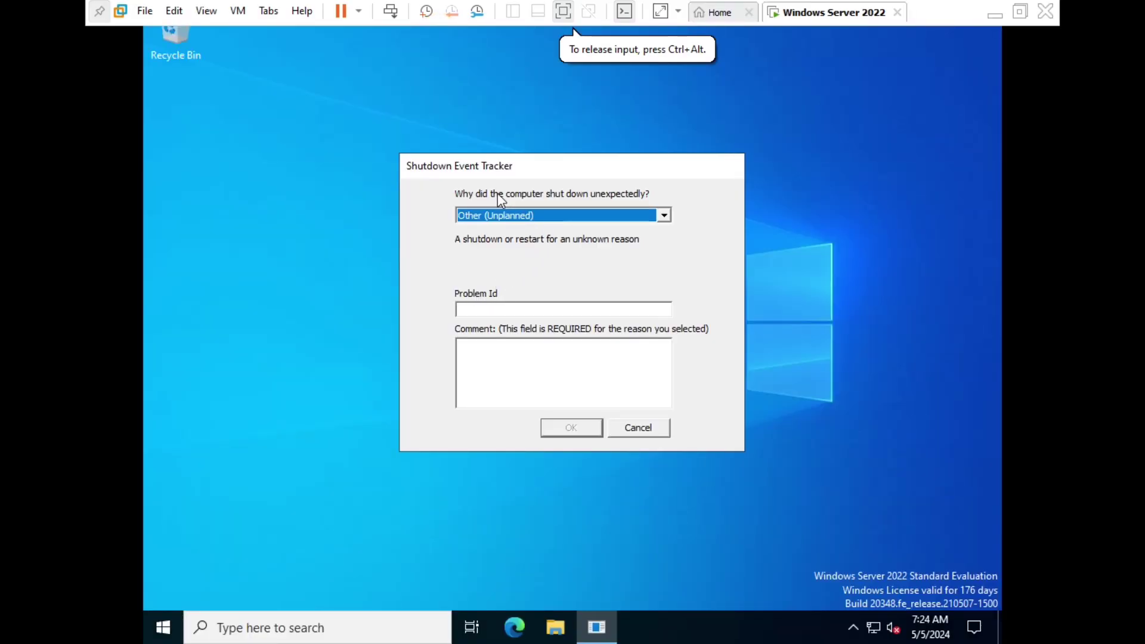
key(Escape)
click(163, 627)
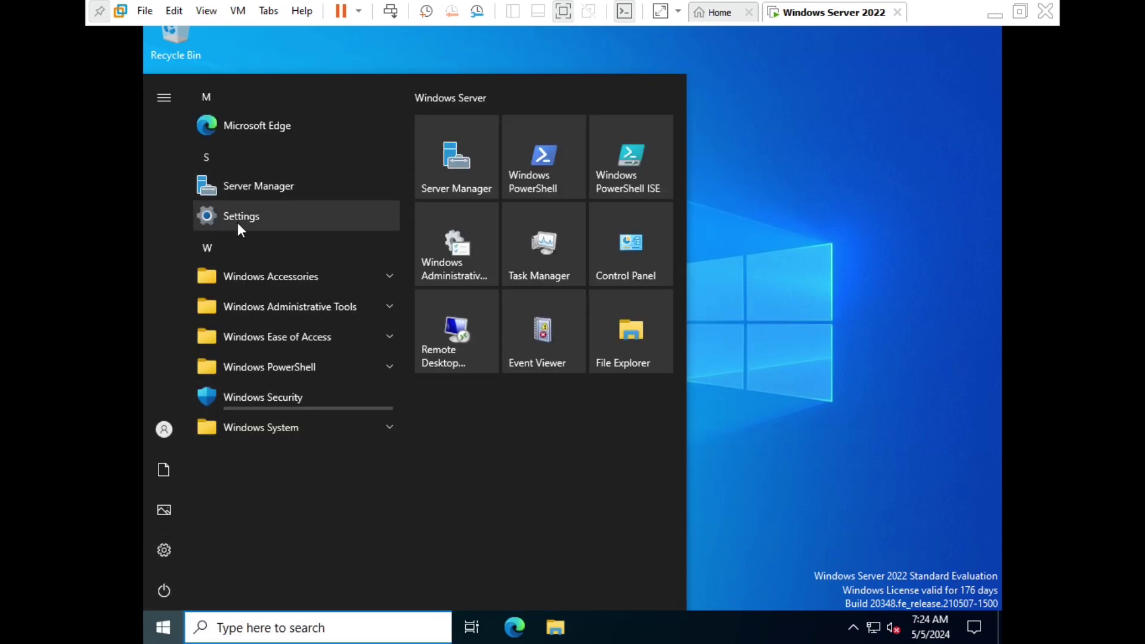
click(614, 237)
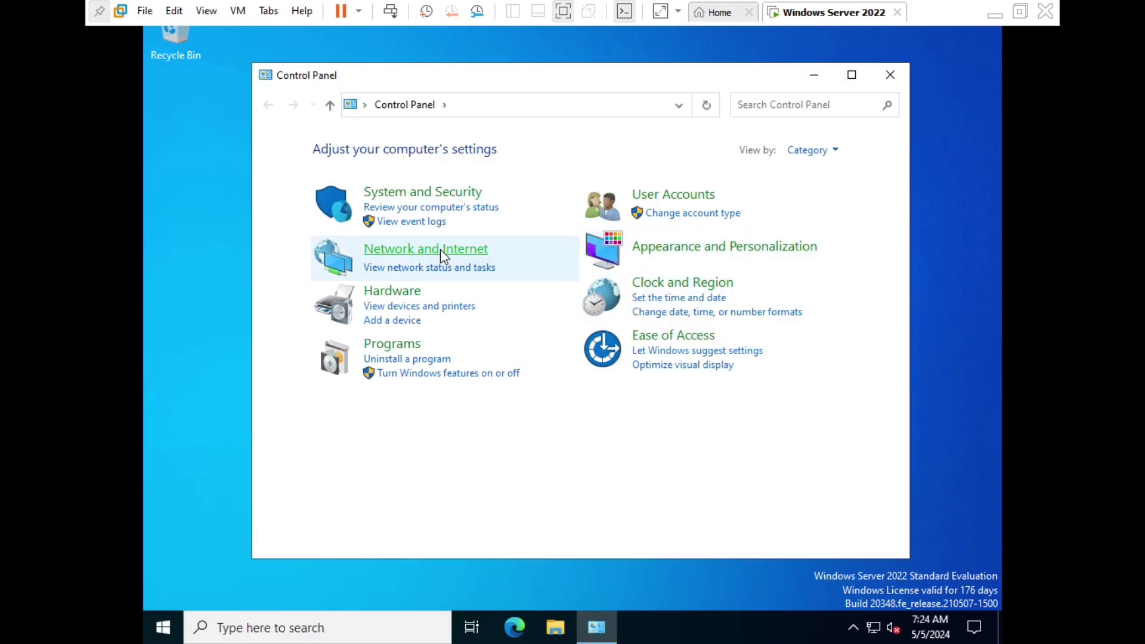
Open adapter settings via Network and Sharing Center showing Ethernet0 and Ethernet1, then exit full screen.
click(442, 251)
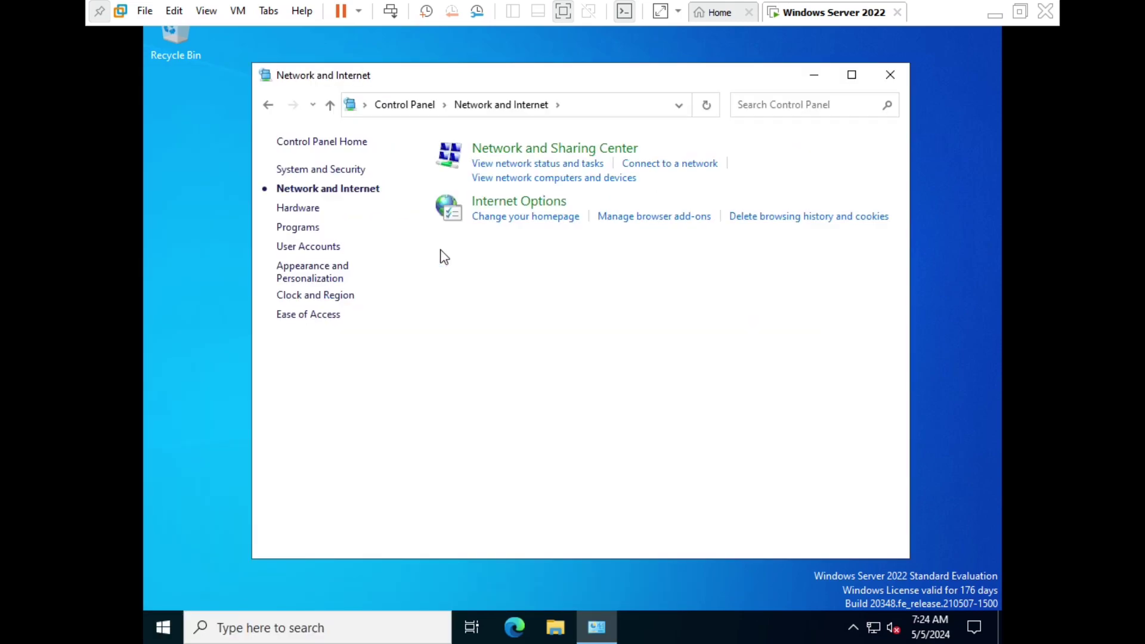
click(529, 154)
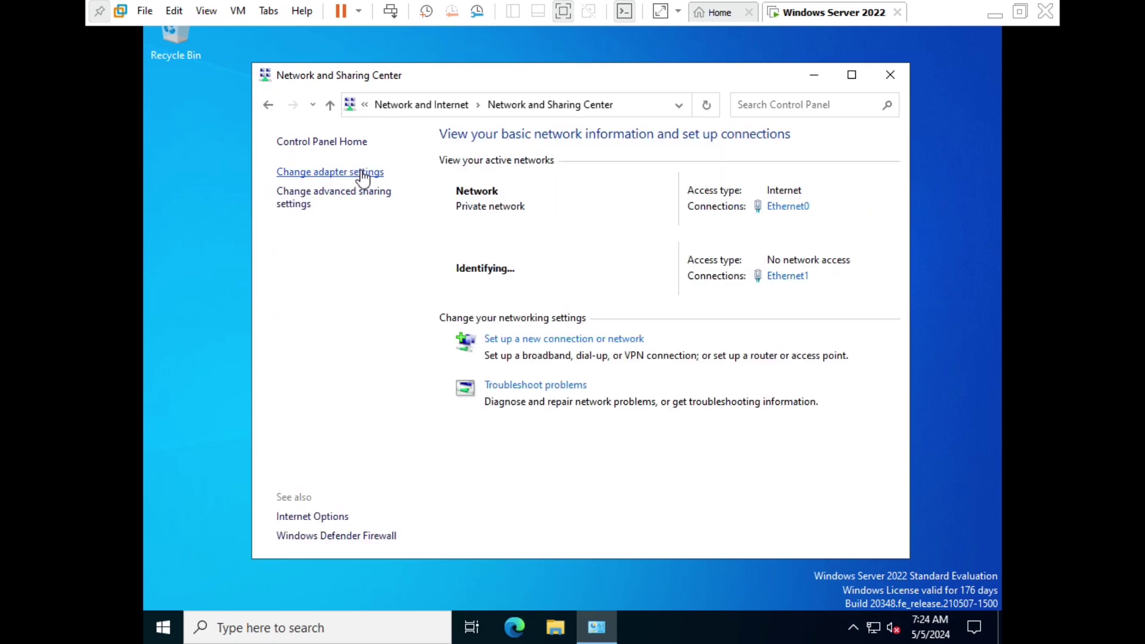
click(364, 172)
click(398, 212)
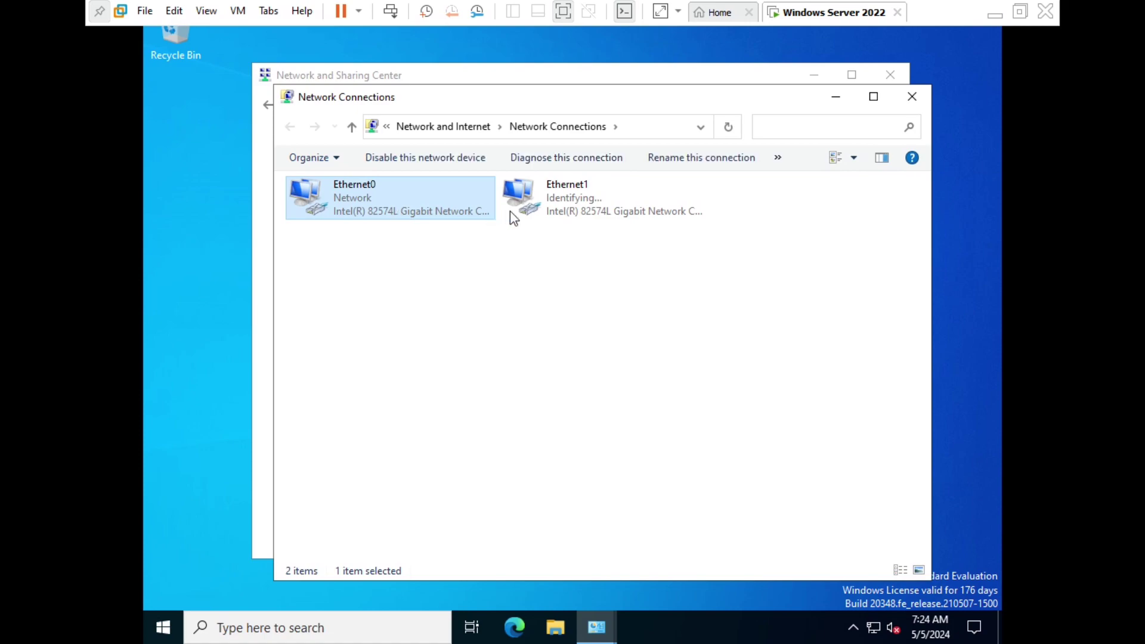
click(540, 209)
click(378, 190)
click(562, 11)
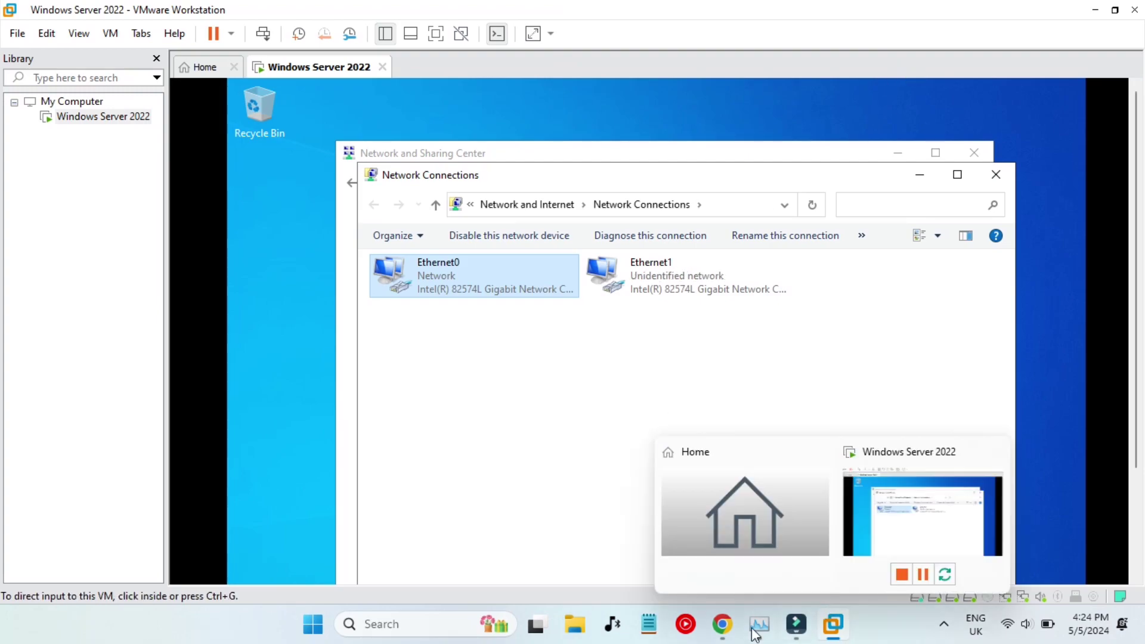
Read guide step 19, which says to rename Ethernet0 to ExternalNAT.
click(722, 624)
scroll(514, 370, down, 1)
click(426, 362)
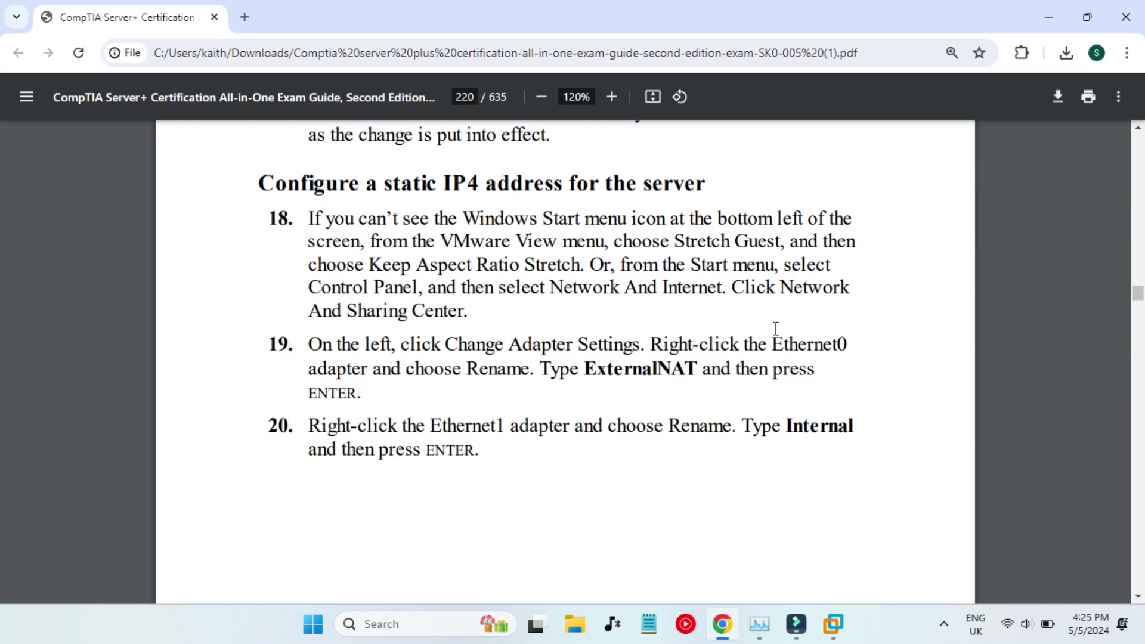
drag(778, 342, 847, 349)
click(662, 384)
drag(584, 371, 697, 371)
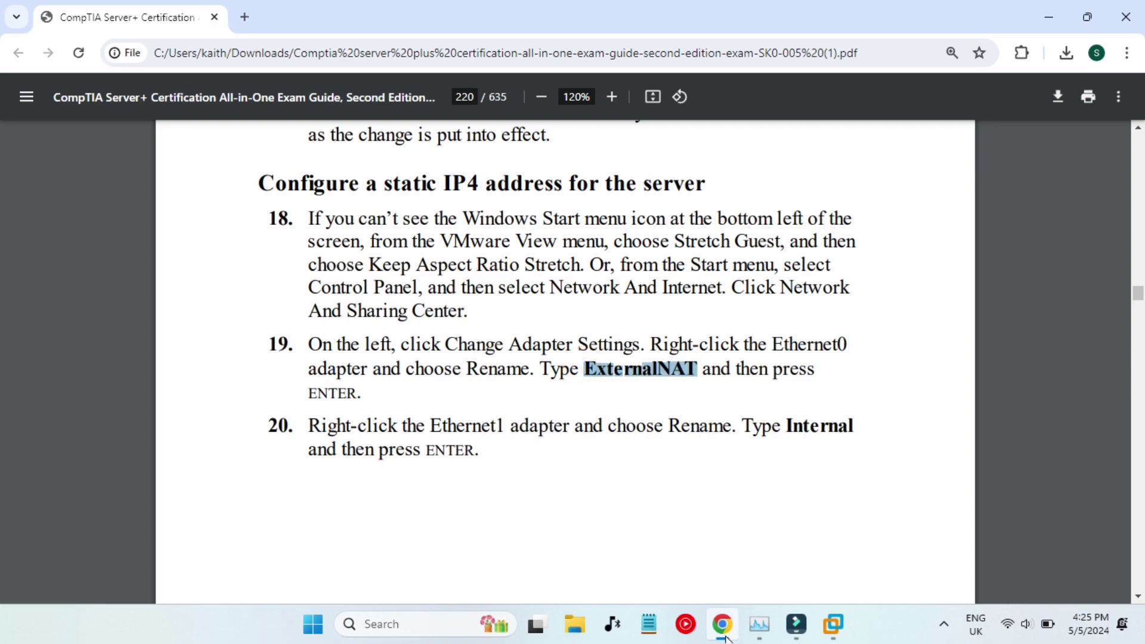
Rename the guest's Ethernet0 connection to ExternalNAT.
mouse_move(833, 625)
click(898, 525)
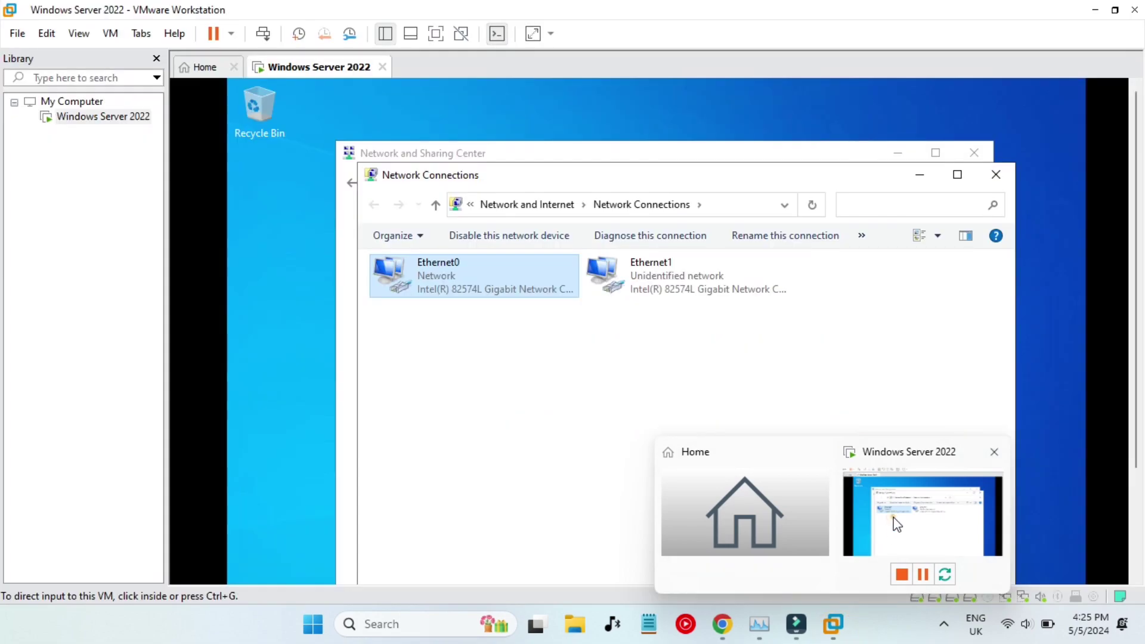
click(895, 519)
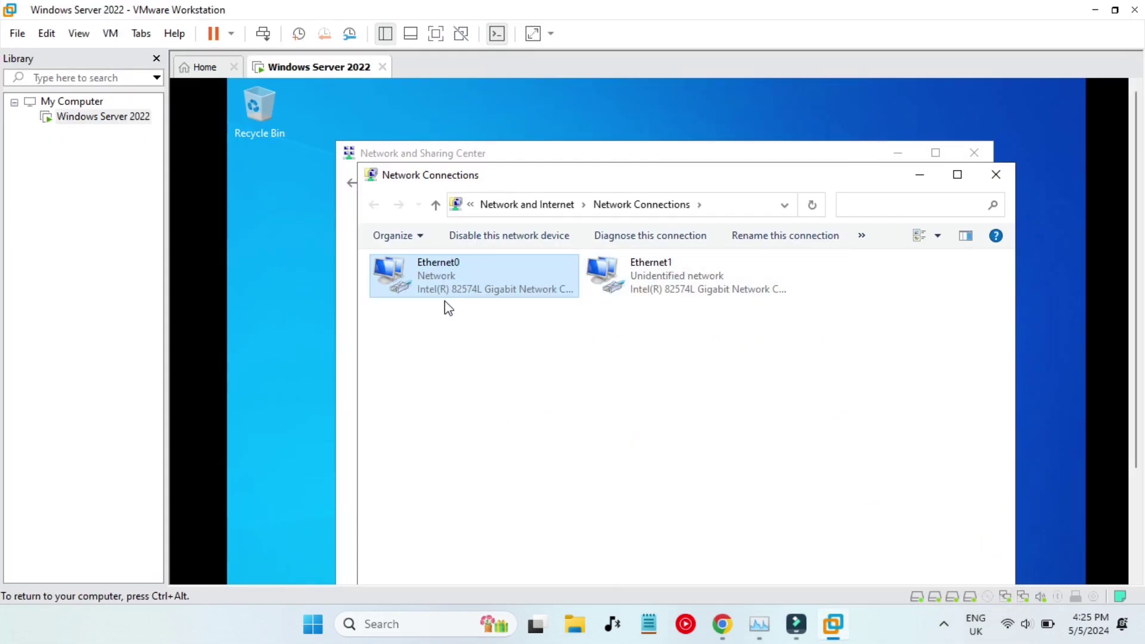
right_click(470, 274)
click(516, 410)
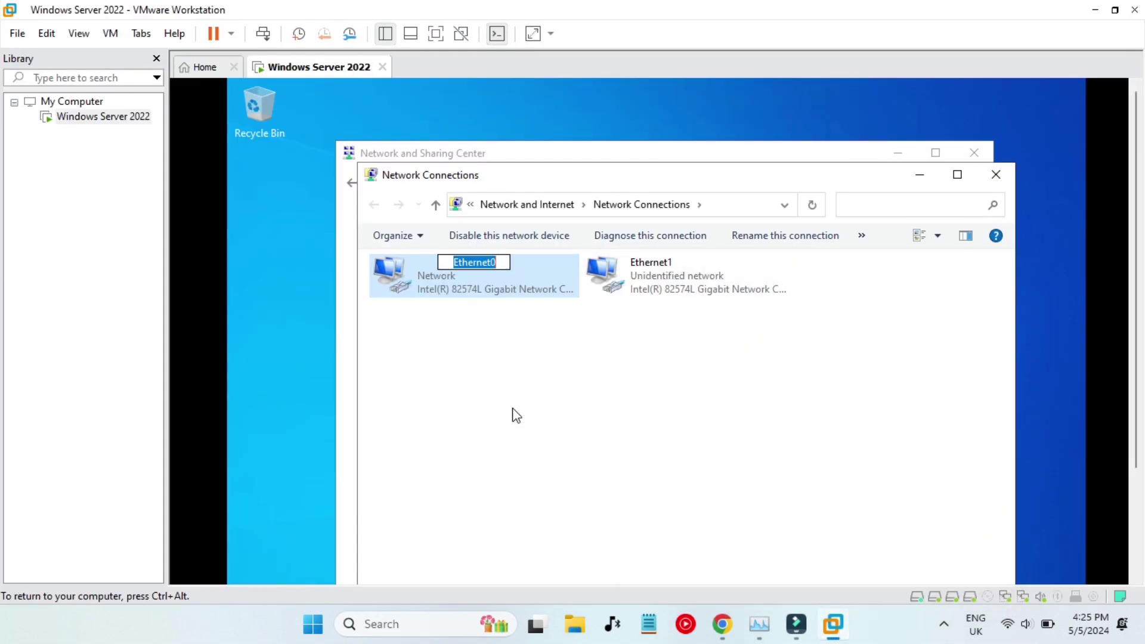
text(ExternalNAT)
click(588, 354)
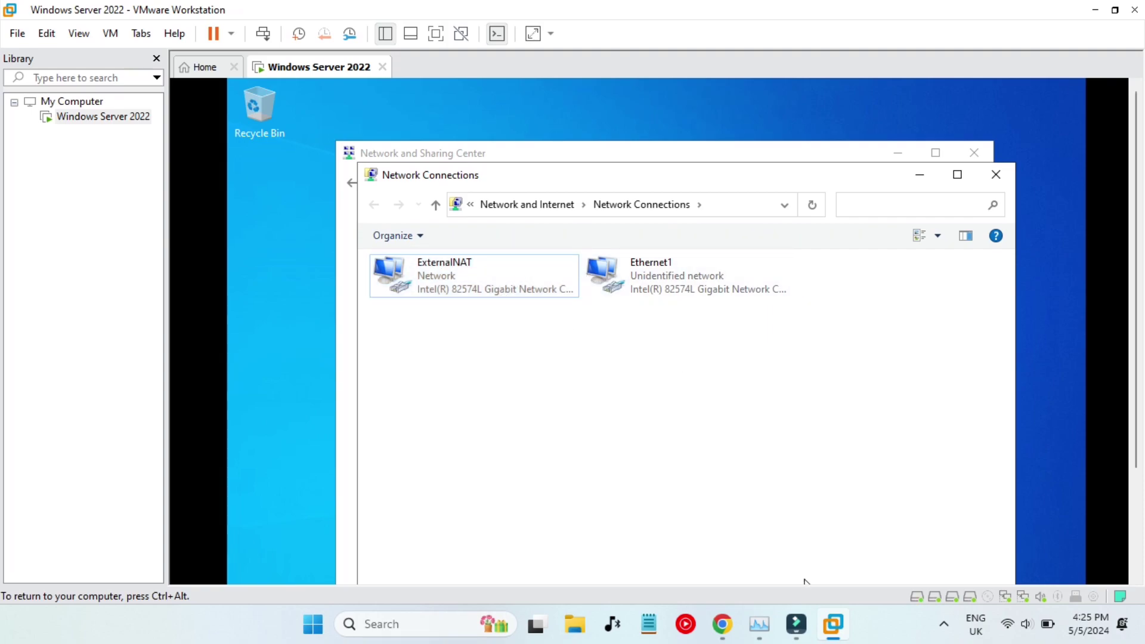
Check guide step 20, then rename Ethernet1 to Internal.
click(723, 626)
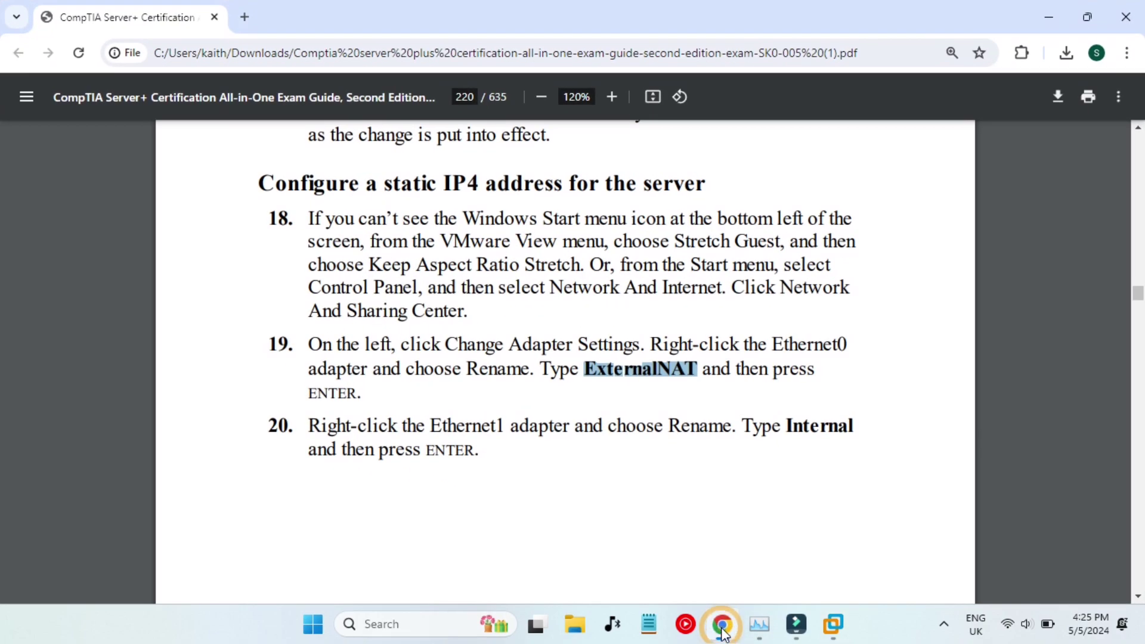
click(549, 491)
double_click(439, 424)
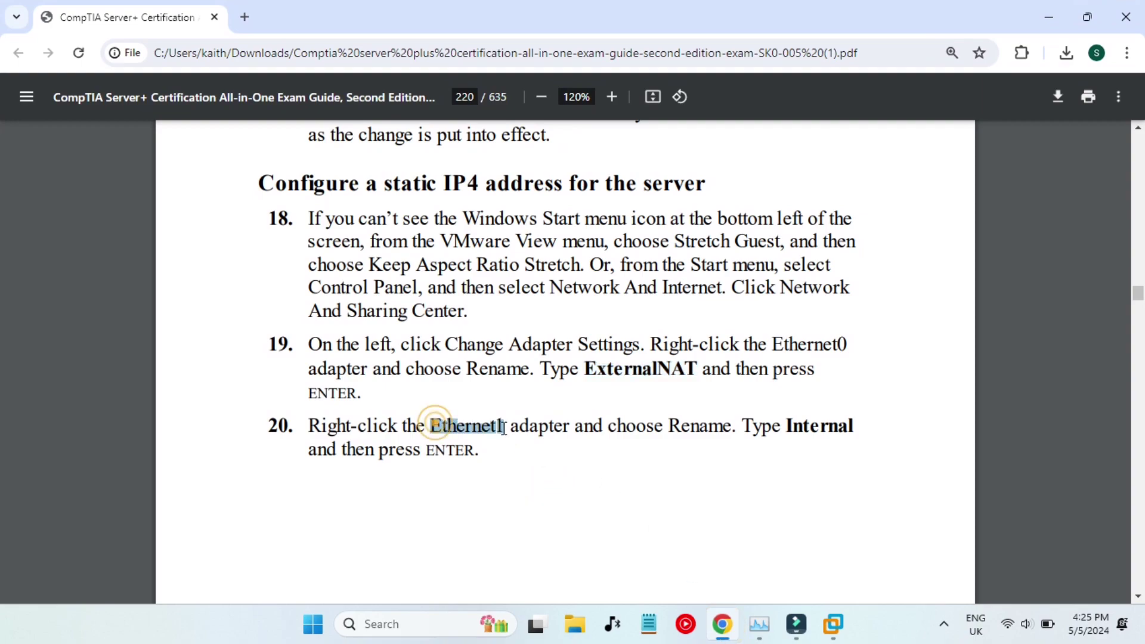
click(800, 429)
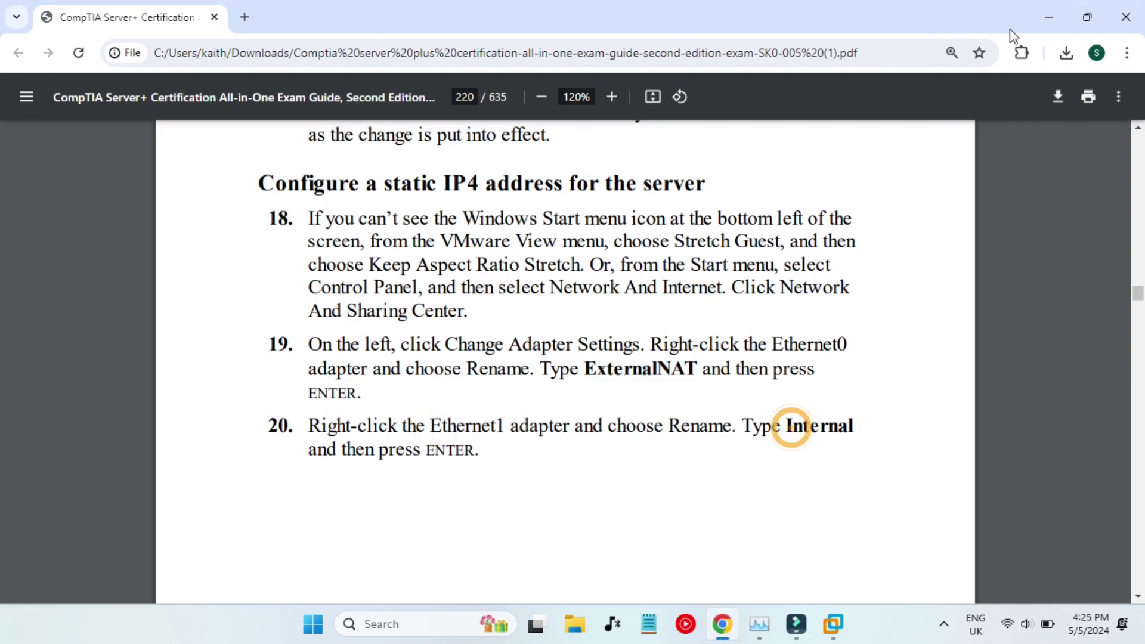
click(1053, 9)
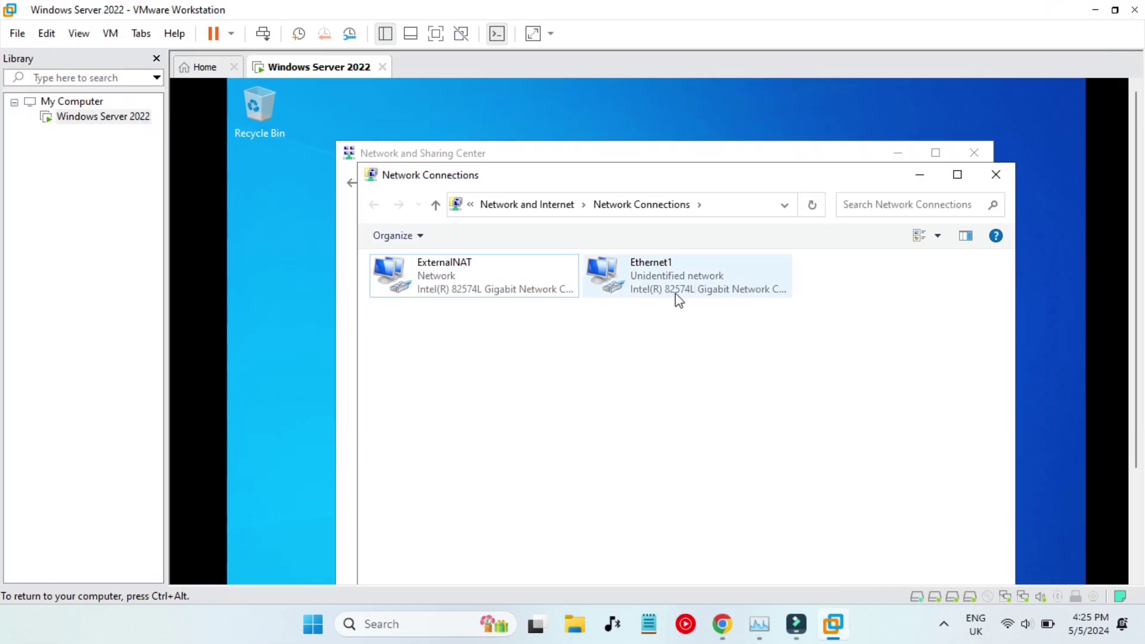
right_click(656, 285)
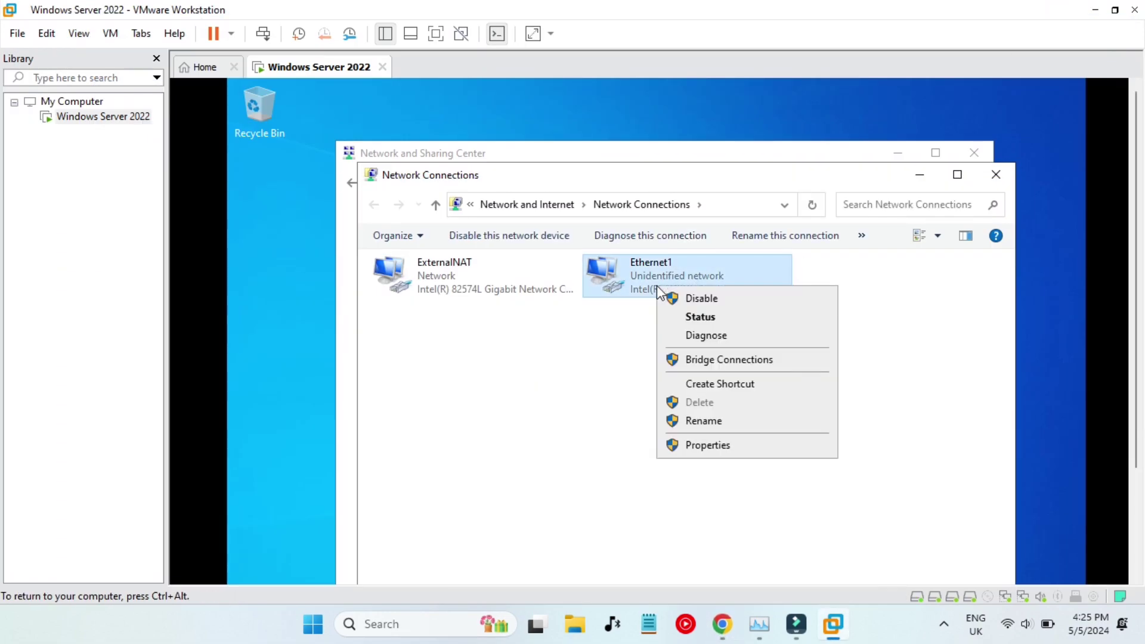
click(691, 420)
key(BackSpace)
text(Internal)
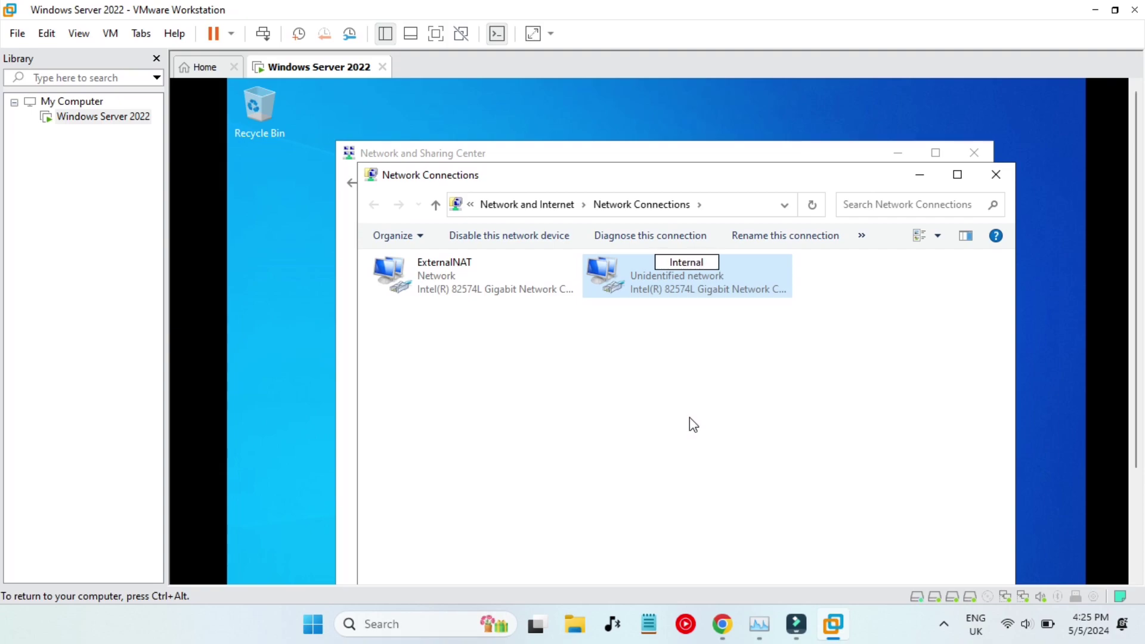
key(Return)
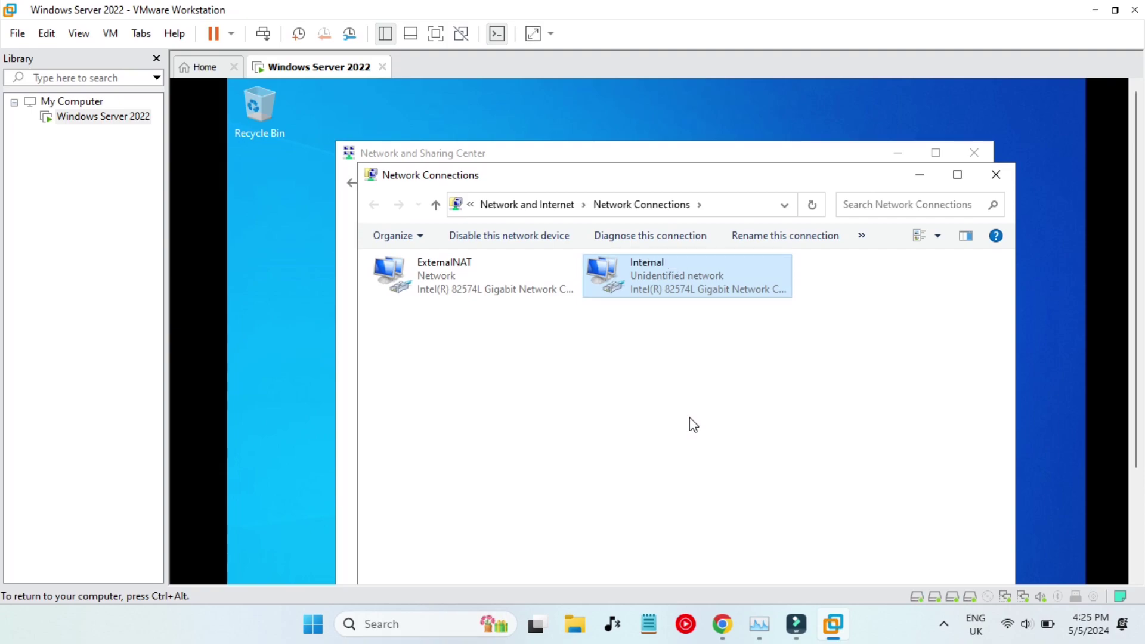
Close Task Manager and scroll the guide further down.
mouse_move(725, 633)
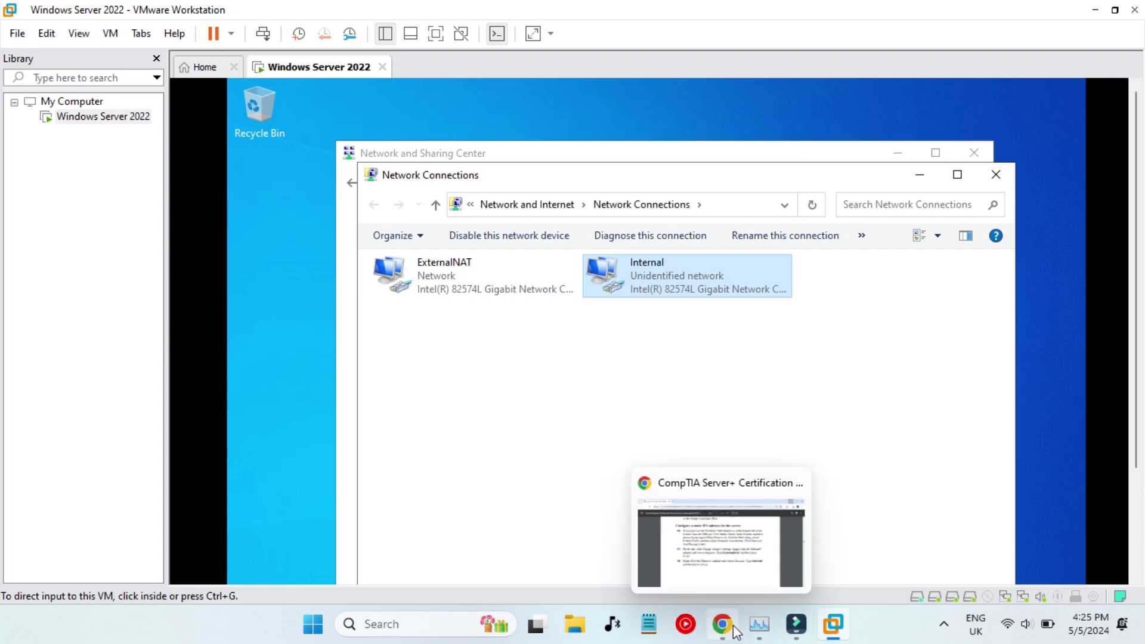
click(758, 626)
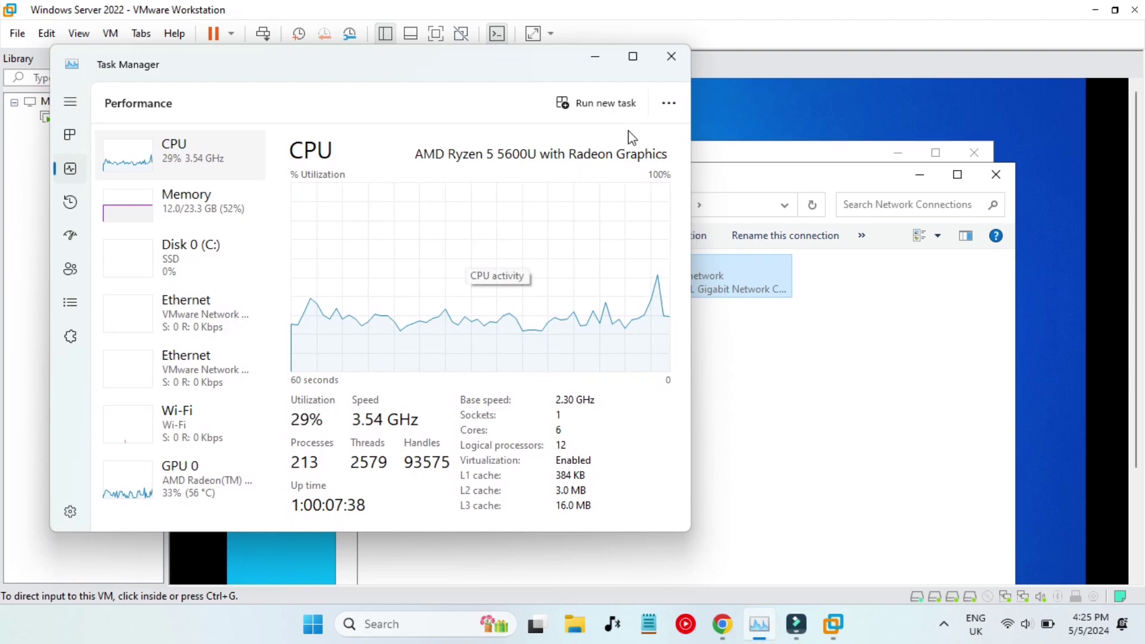
click(671, 56)
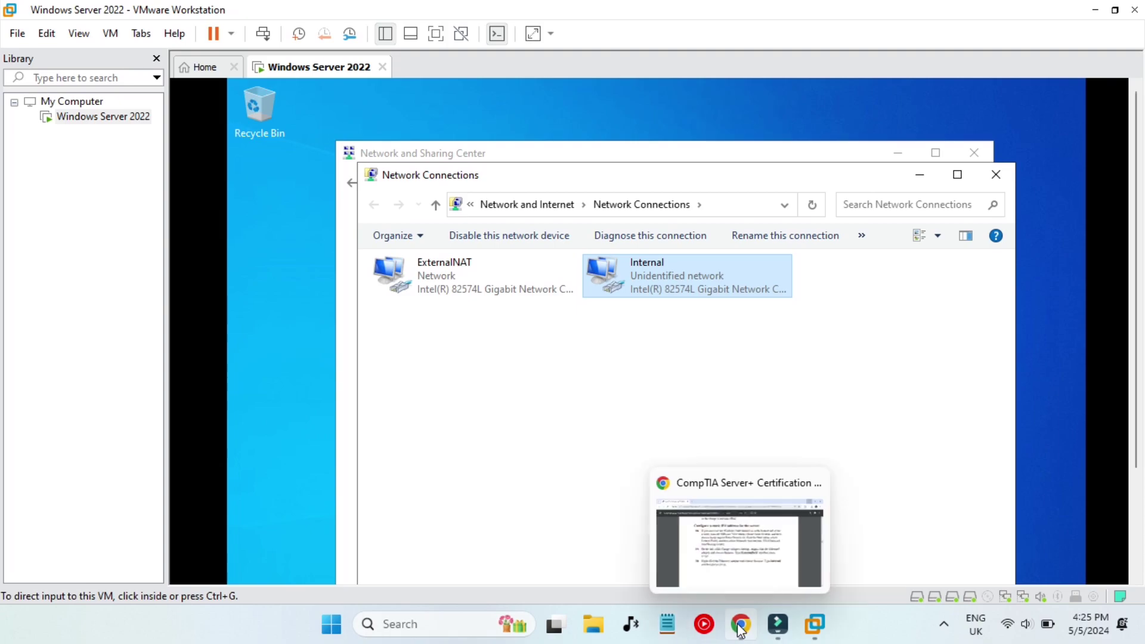
click(740, 626)
scroll(568, 478, down, 5)
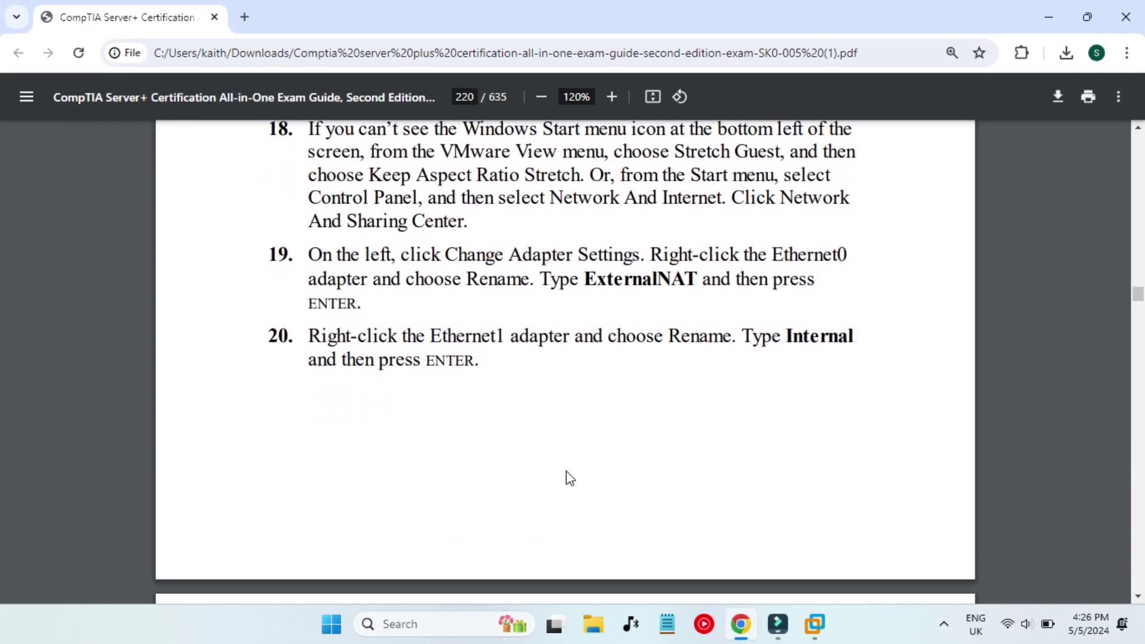
scroll(477, 451, down, 5)
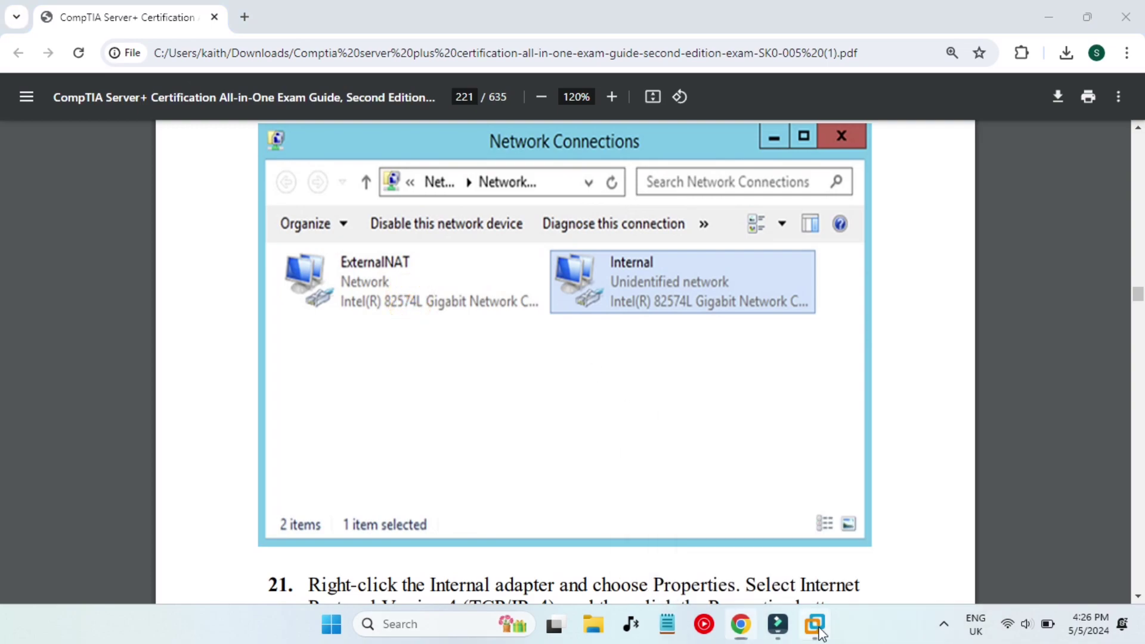
Close VMware's empty Home tab and return to the Windows Server 2022 machine.
click(894, 525)
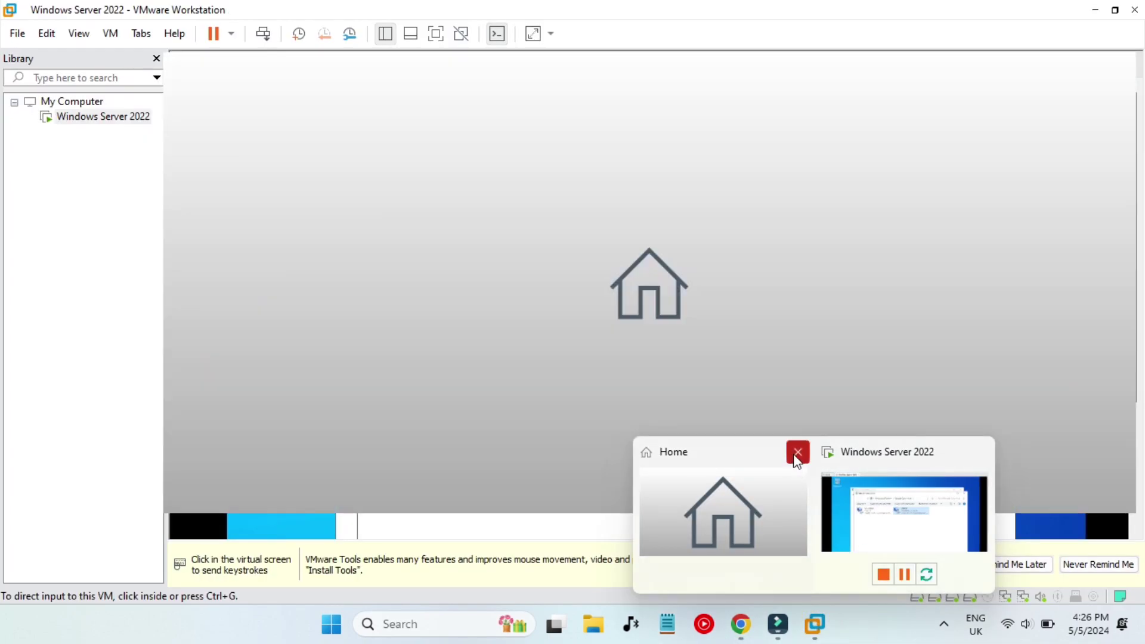
click(796, 454)
click(806, 490)
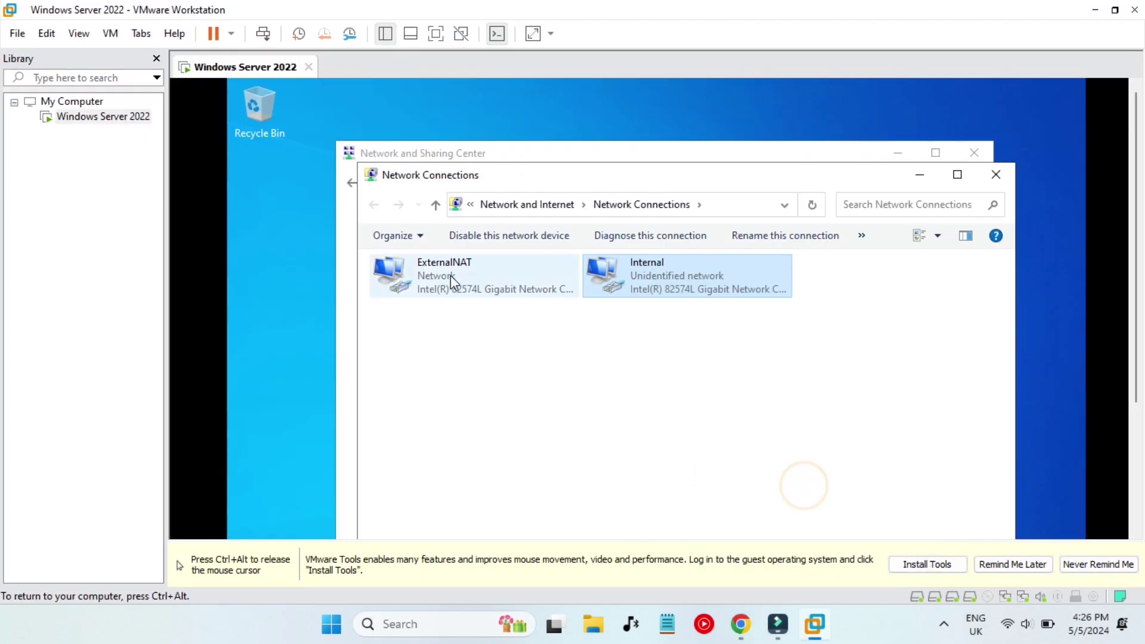
click(583, 387)
key(ctrl+alt)
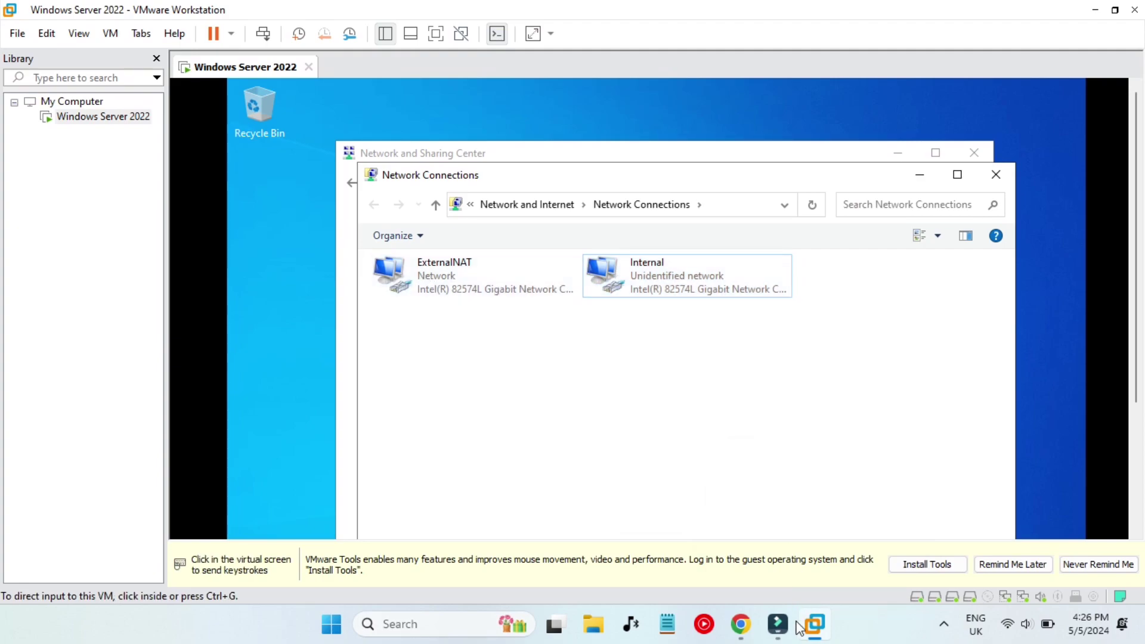
Read guide step 21 for the Internal adapter's static IP address.
click(741, 624)
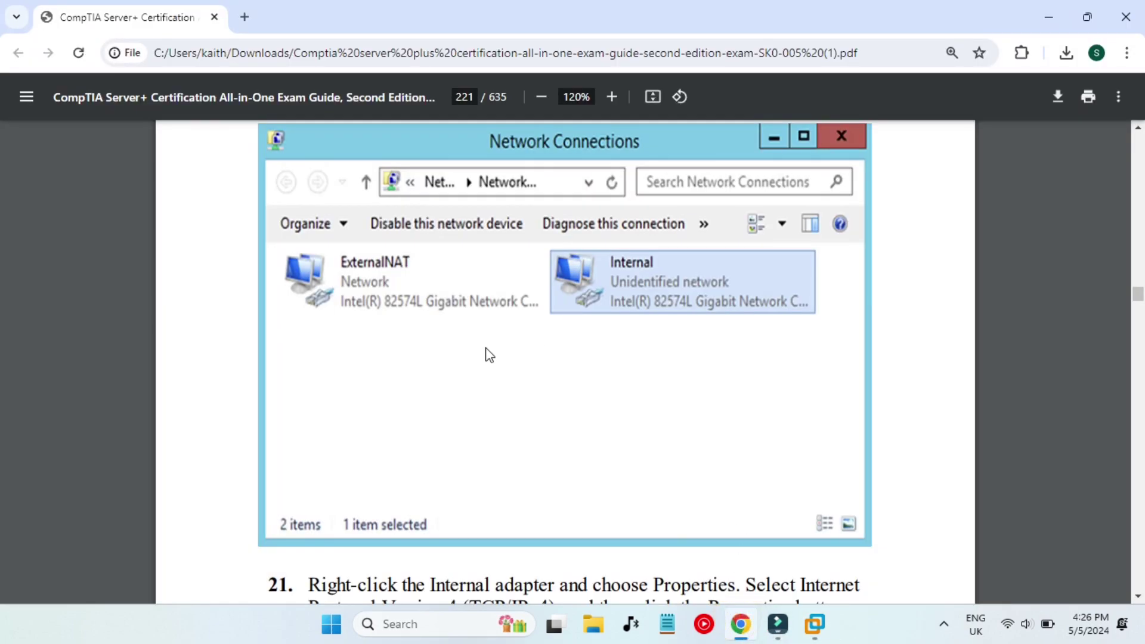
scroll(486, 352, down, 5)
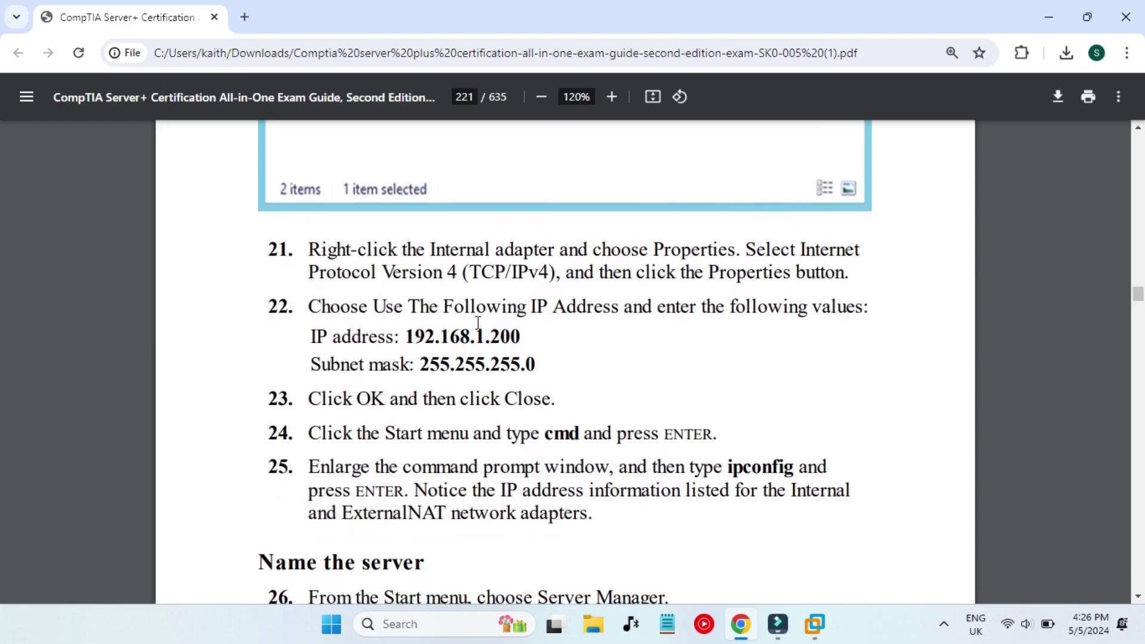
drag(529, 246, 554, 248)
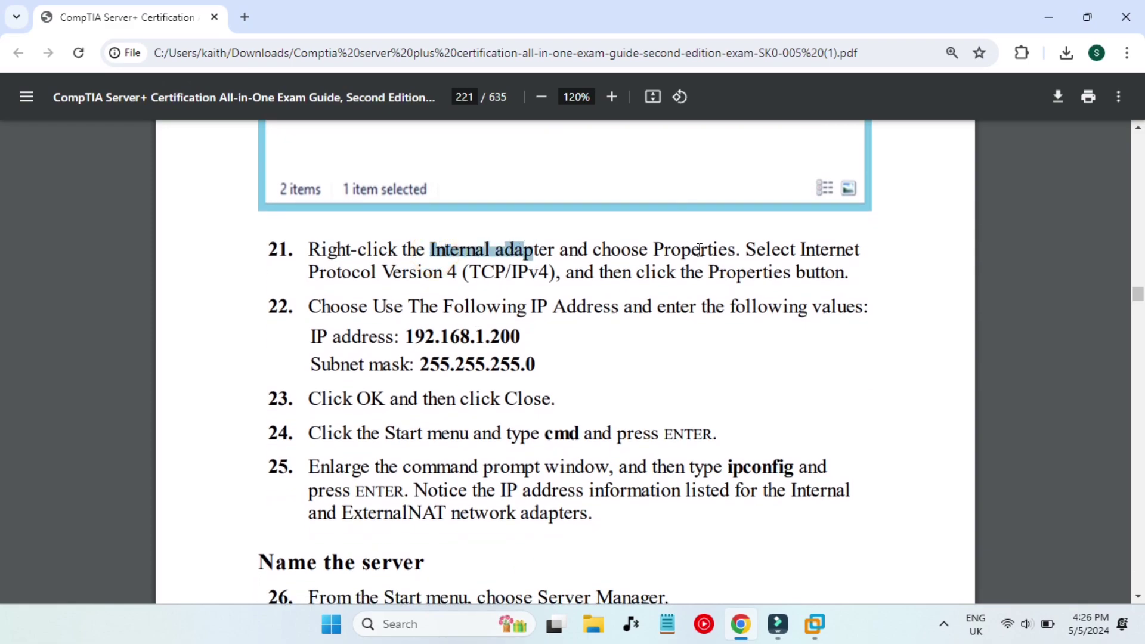
click(698, 248)
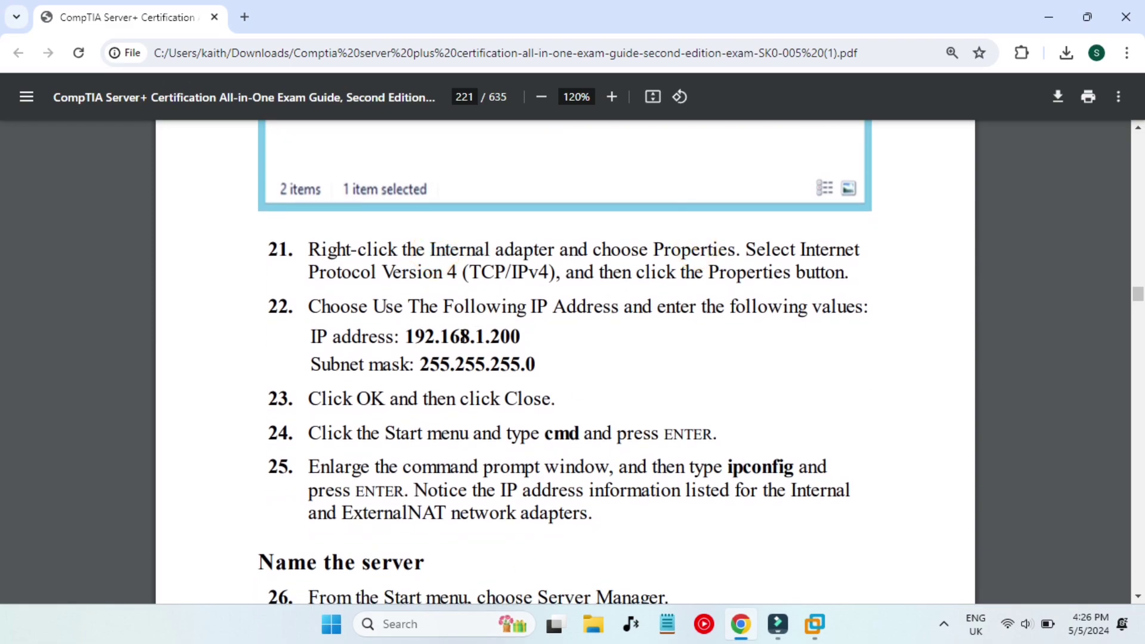
click(416, 335)
Open the IPv4 properties of the Internal adapter, dismissing the VMware Tools reminder.
click(1034, 1)
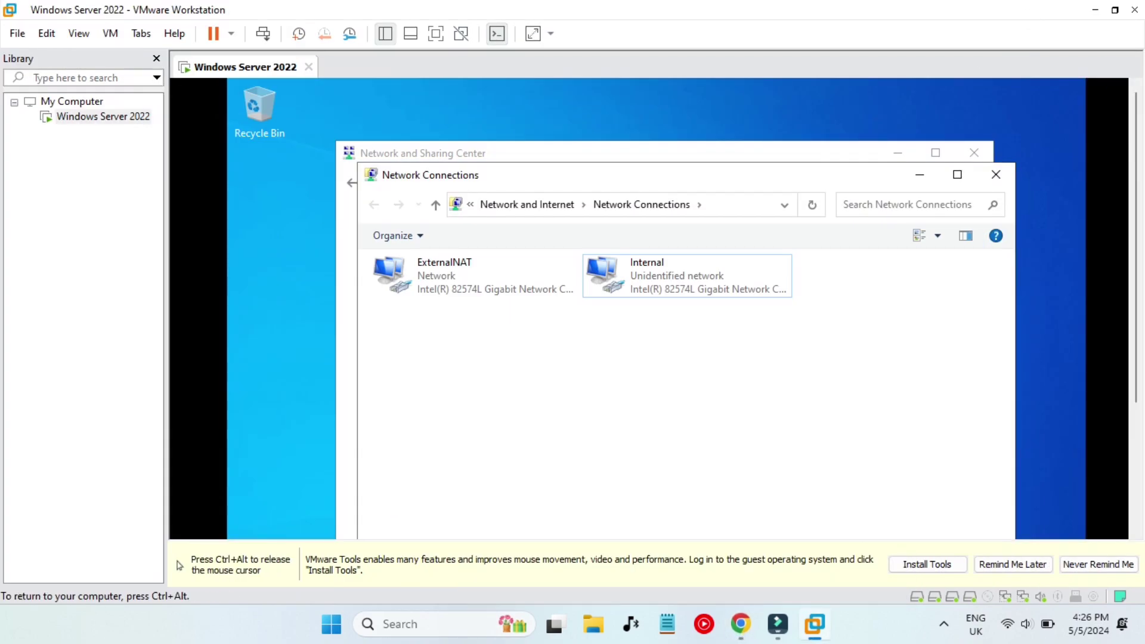
right_click(628, 275)
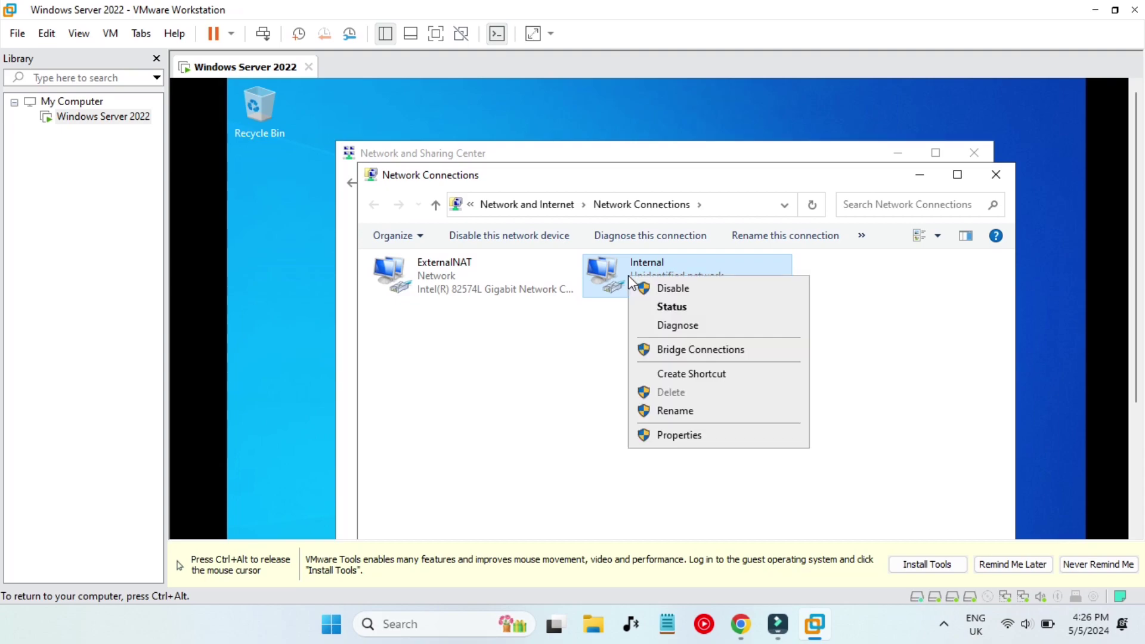
click(682, 427)
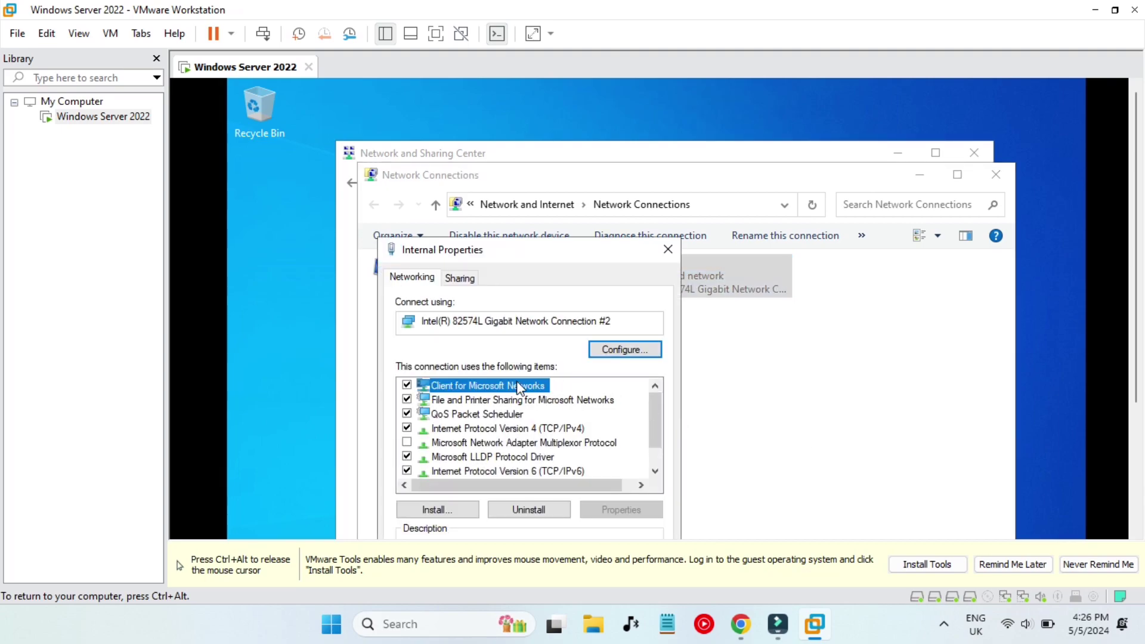
click(1014, 566)
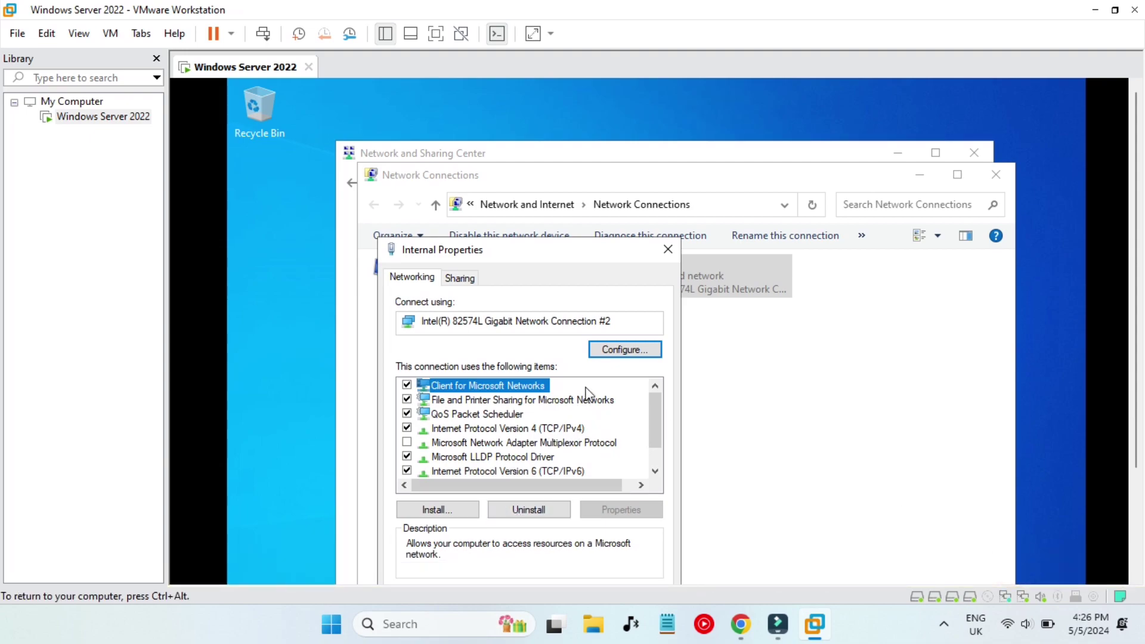
double_click(484, 429)
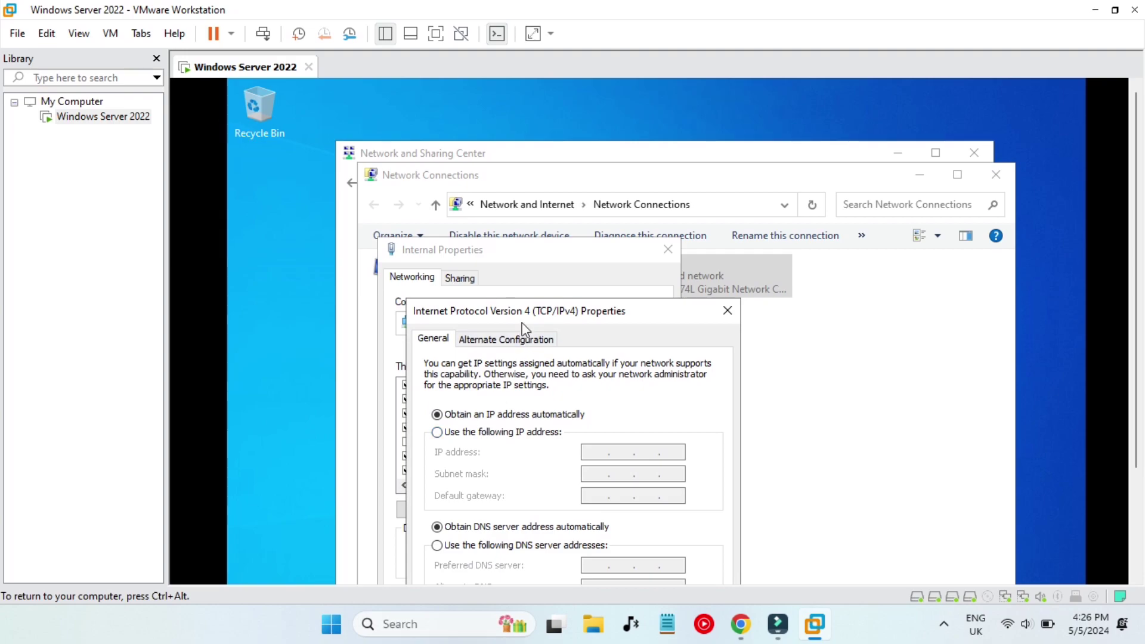
drag(536, 313, 525, 185)
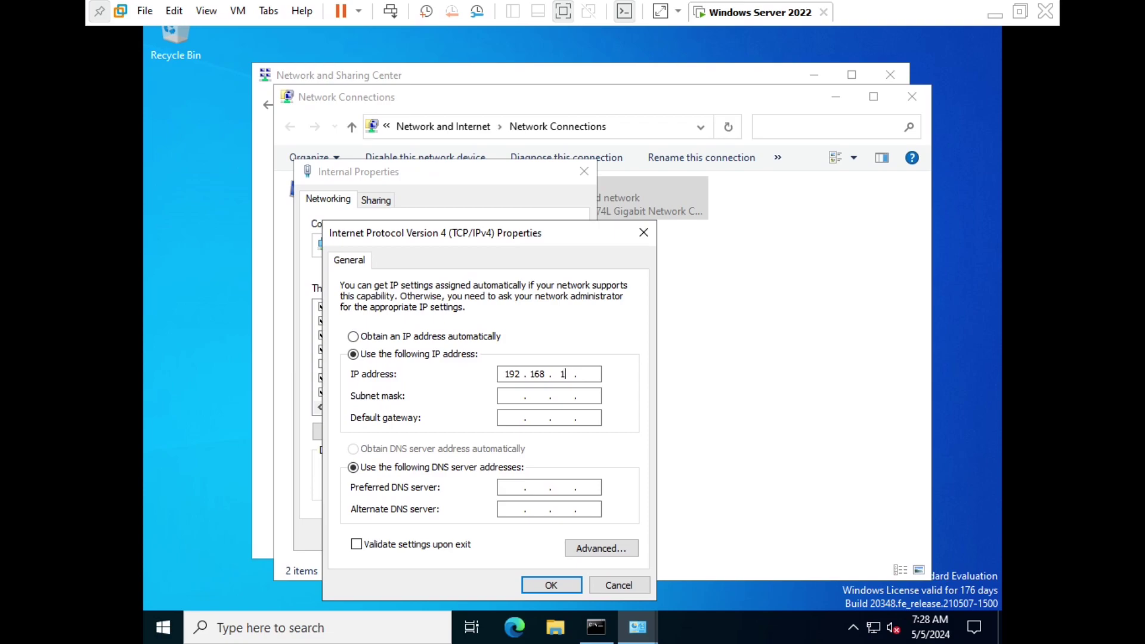
Enter static IP 192.168.1.200 with mask 255.255.255.0, save, and close Network Connections.
text(00)
click(510, 399)
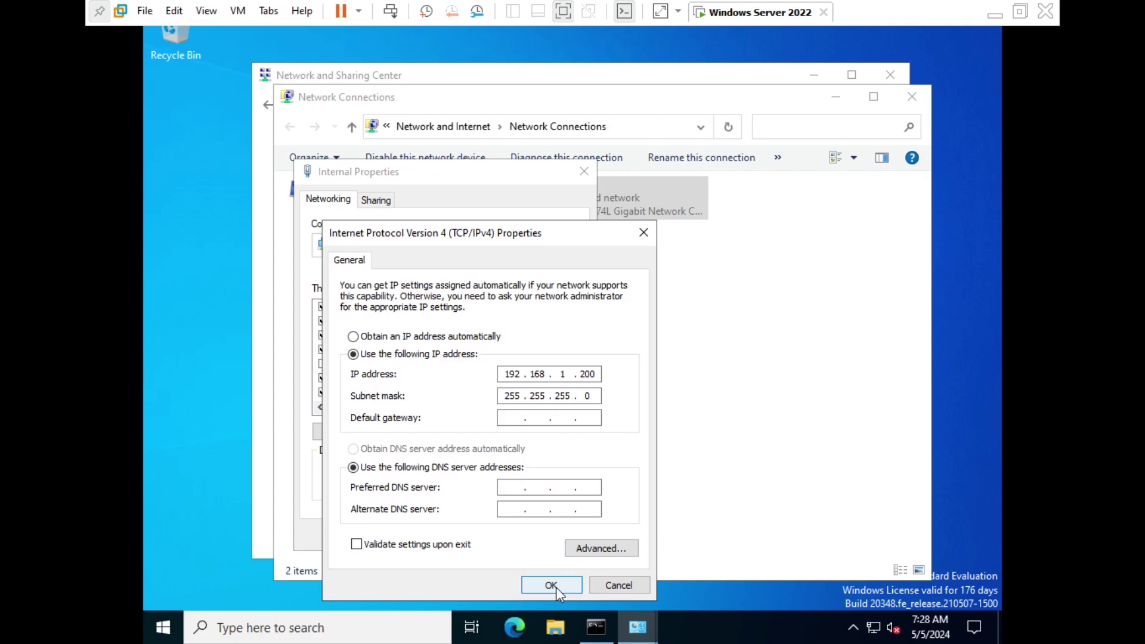
click(556, 587)
click(494, 540)
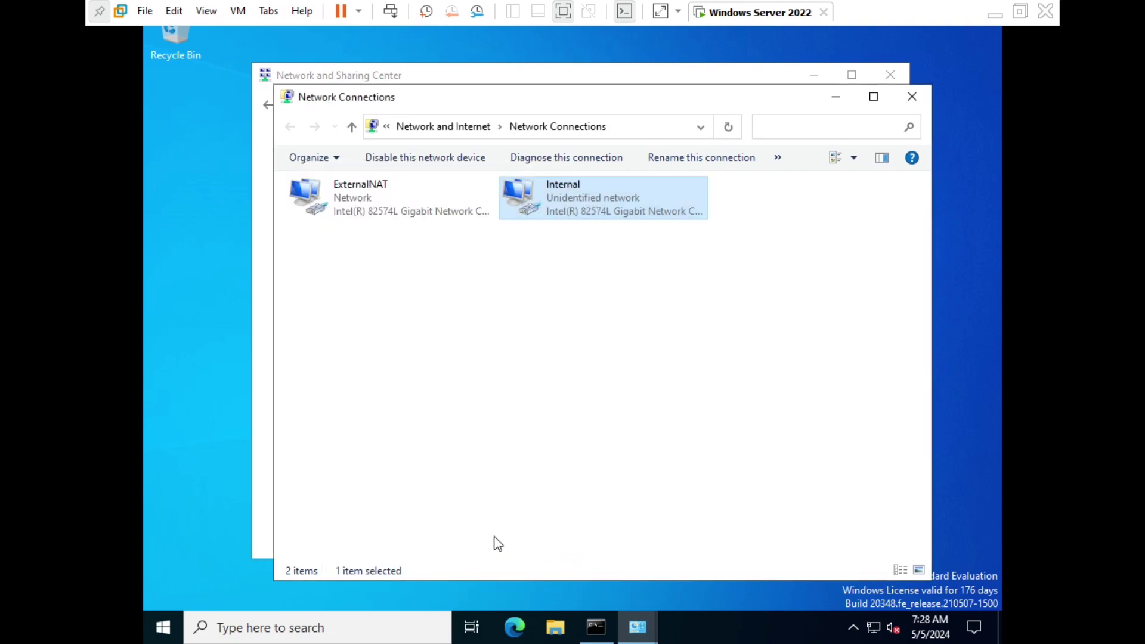
click(912, 97)
Close Network and Sharing Center and run ipconfig in a Command Prompt.
click(890, 80)
key(super)
text(cmd)
key(Return)
text(ipconfig)
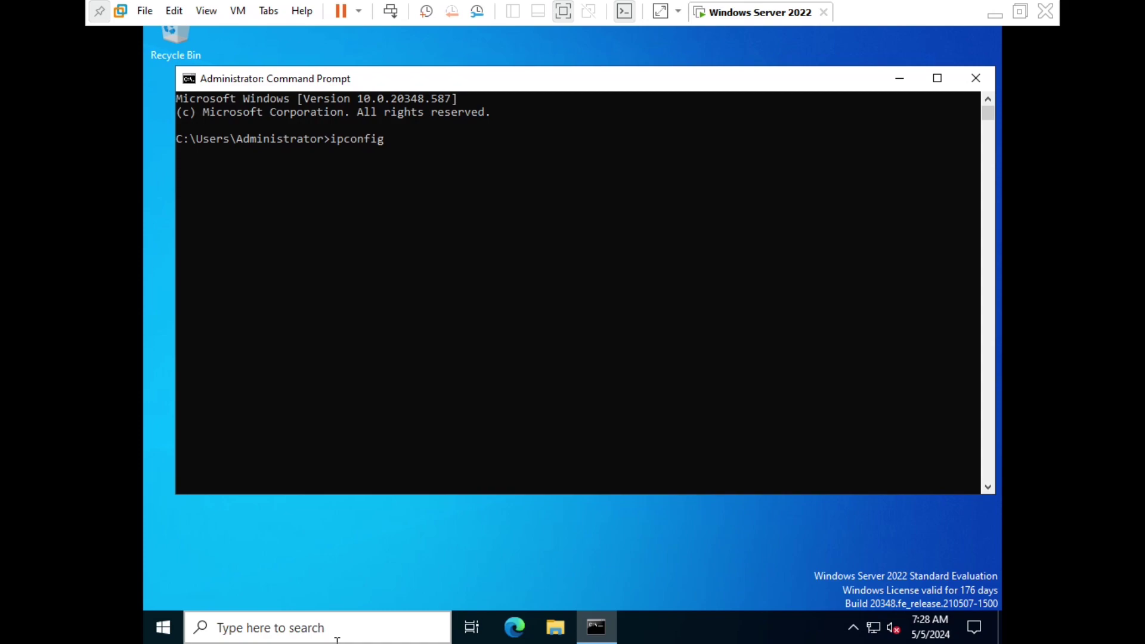
key(Return)
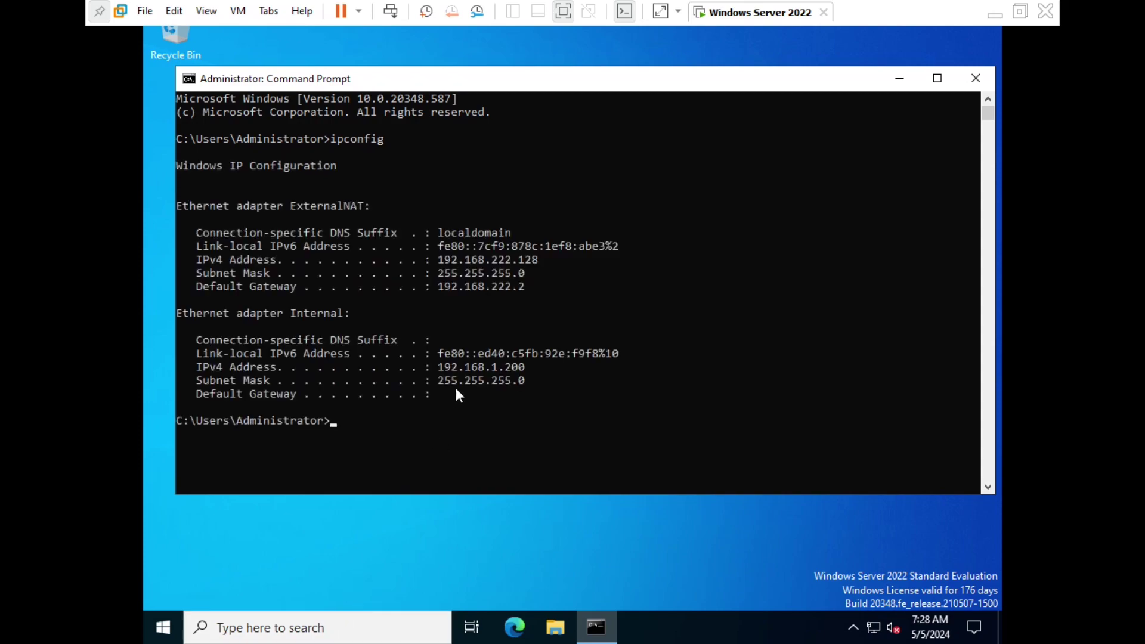
Confirm the Internal adapter shows 192.168.1.200 in the output, then return to the guide.
double_click(306, 311)
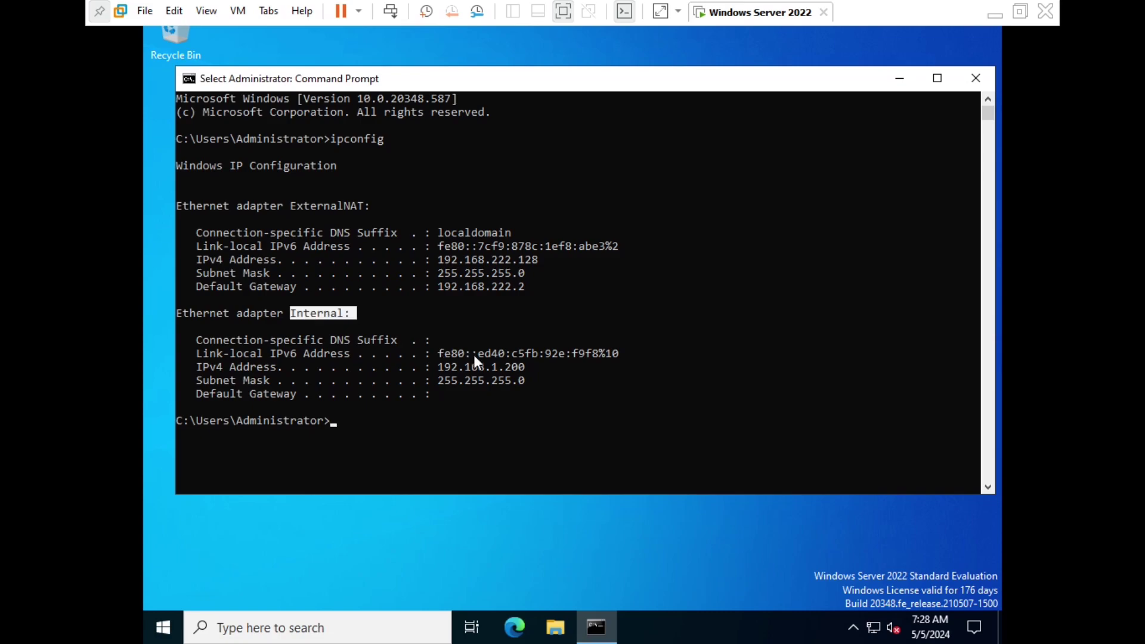
drag(469, 366, 507, 367)
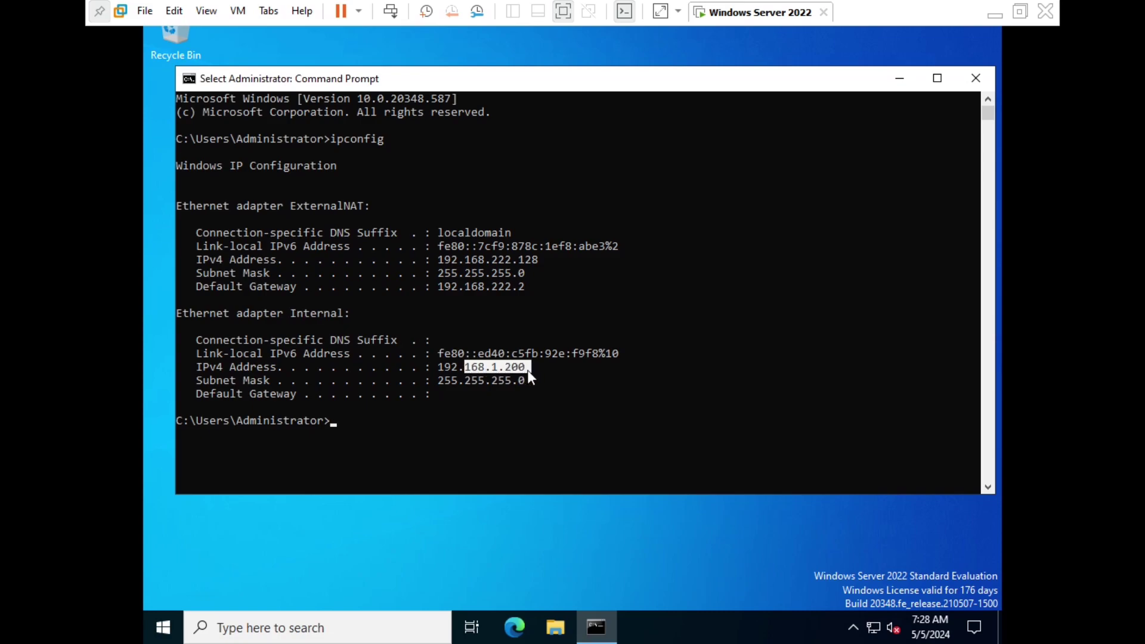
click(534, 382)
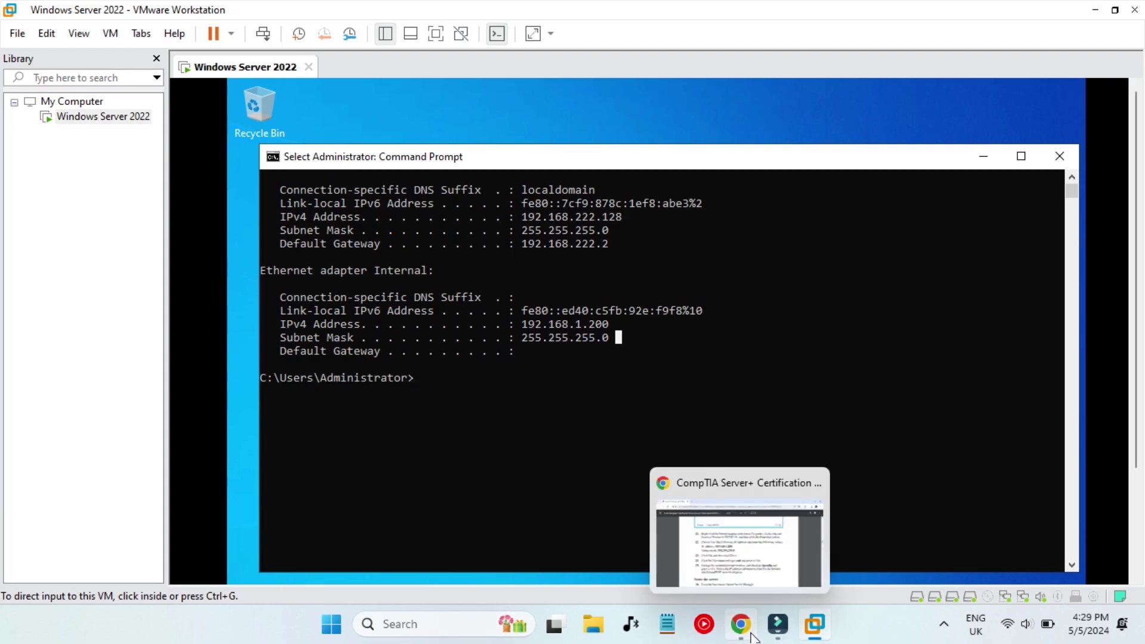
click(753, 637)
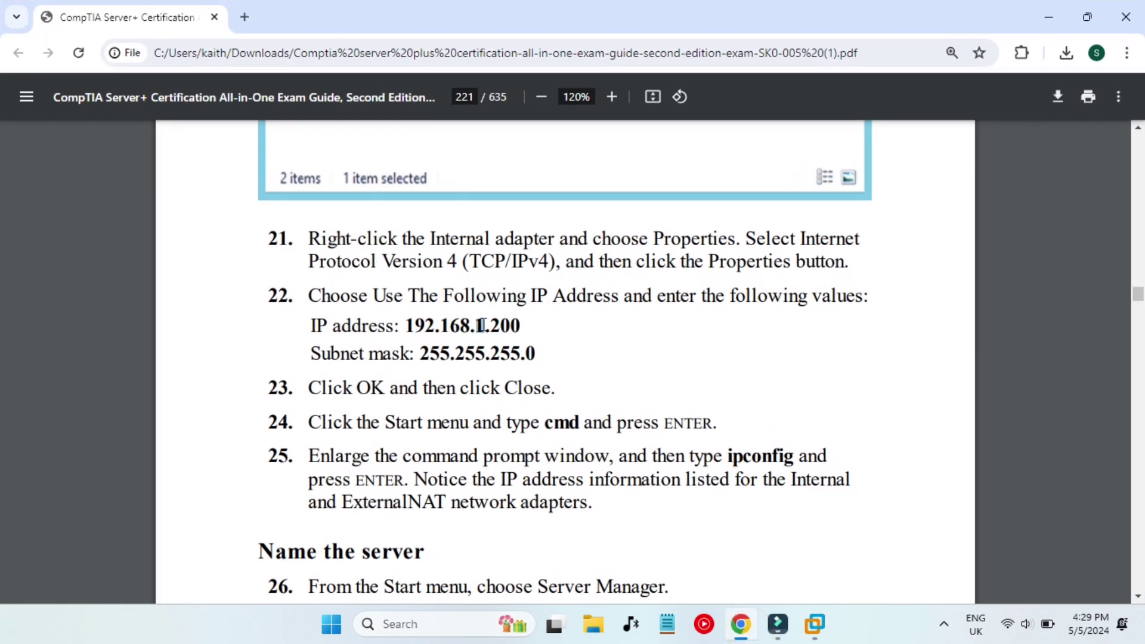
Scroll the guide PDF past step 26 down to step 27 on page 222.
scroll(471, 352, down, 2)
scroll(546, 432, down, 3)
scroll(545, 432, down, 1)
drag(310, 230, 654, 245)
click(637, 358)
scroll(636, 352, down, 1)
scroll(636, 352, down, 2)
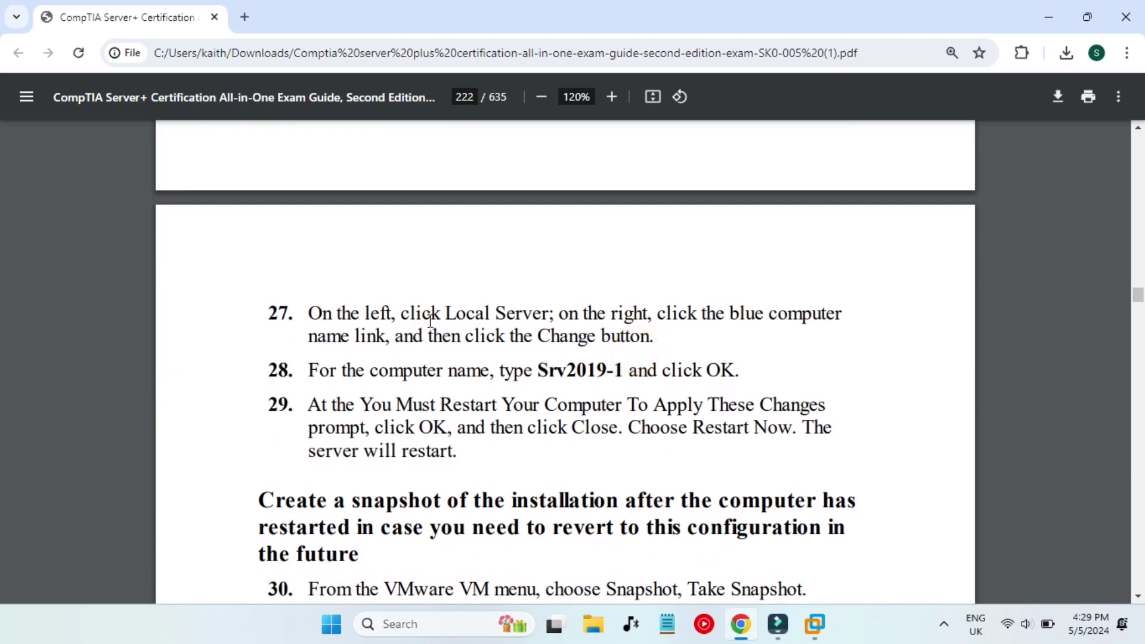
Read steps 27–28 on renaming the server and restarting, then minimize Chrome.
drag(403, 311, 636, 316)
click(713, 330)
drag(733, 312, 813, 317)
click(503, 331)
click(554, 374)
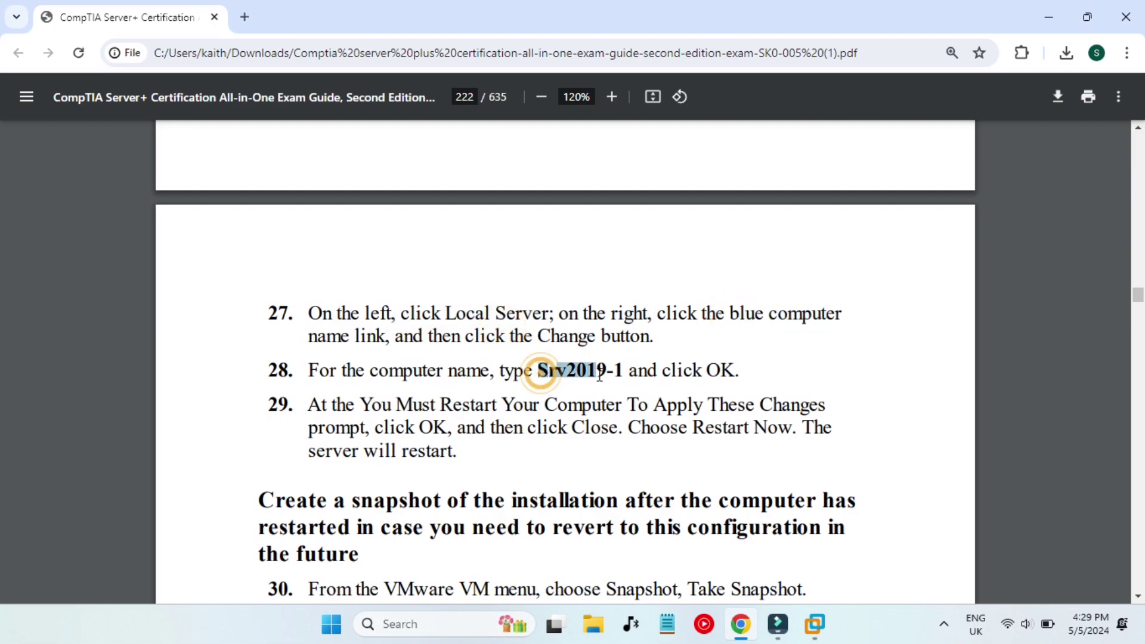
click(674, 378)
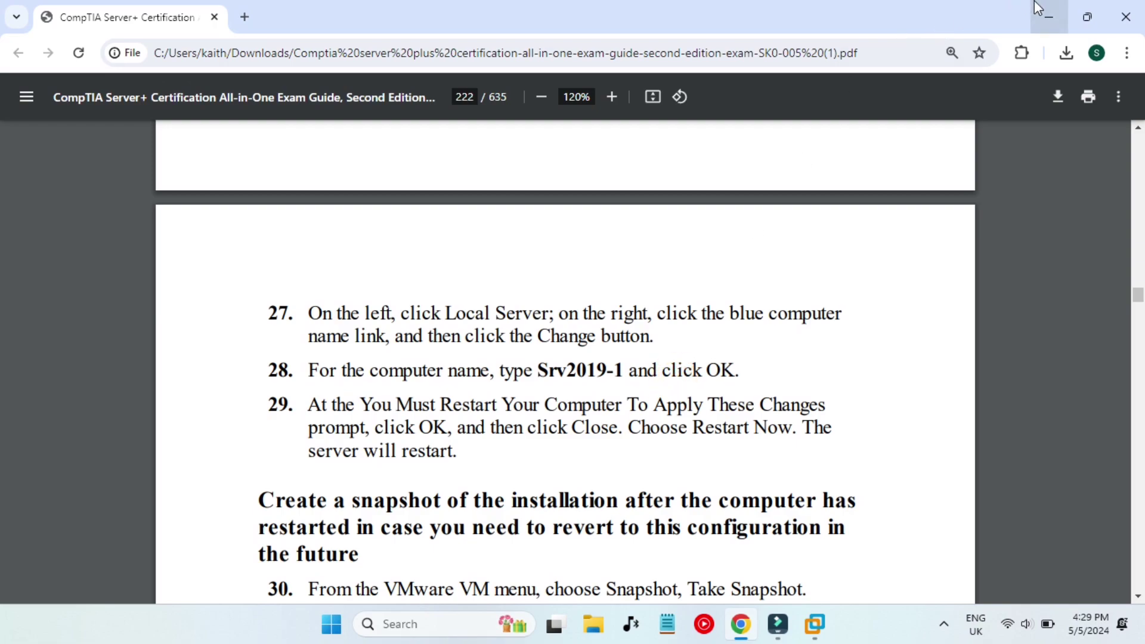
click(1048, 16)
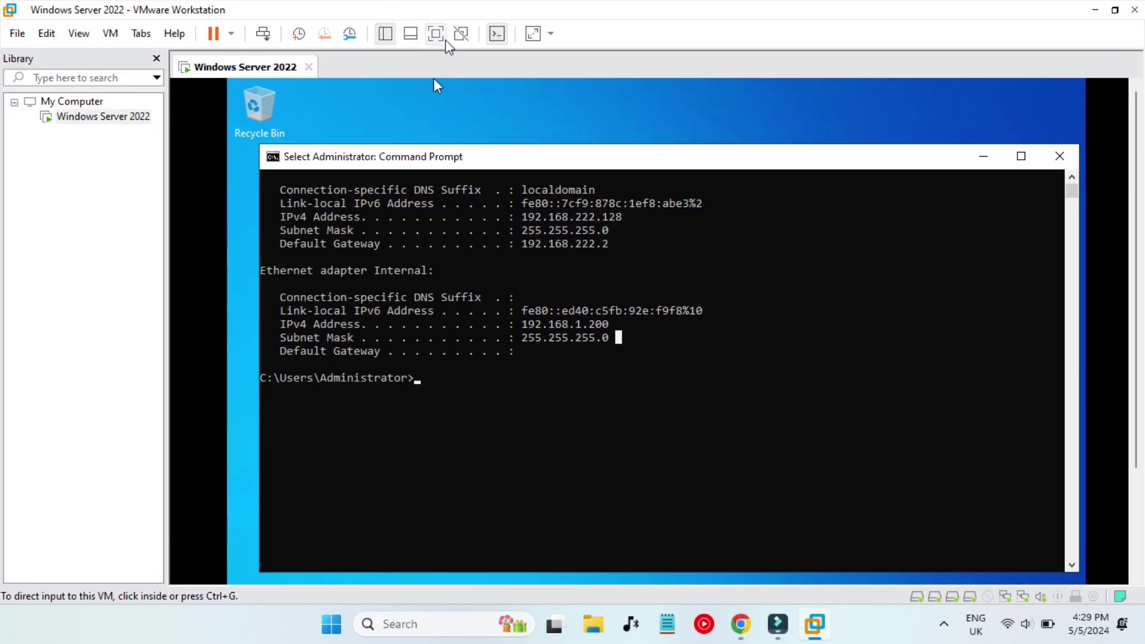
In full-screen guest, close Command Prompt and open Server Manager's Local Server page.
click(436, 34)
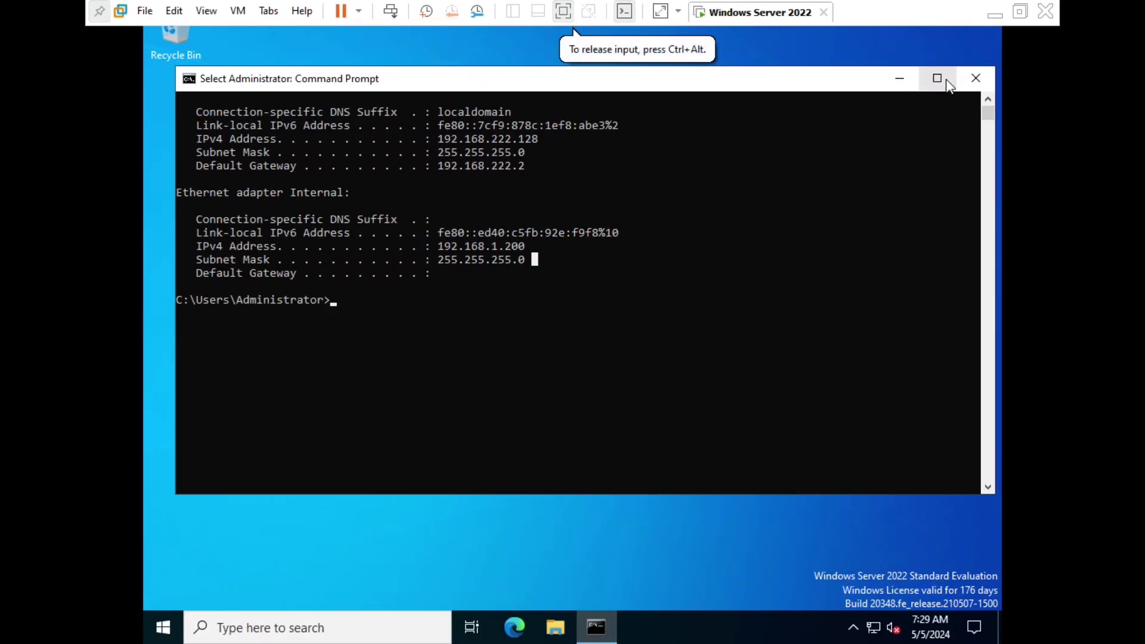
click(967, 74)
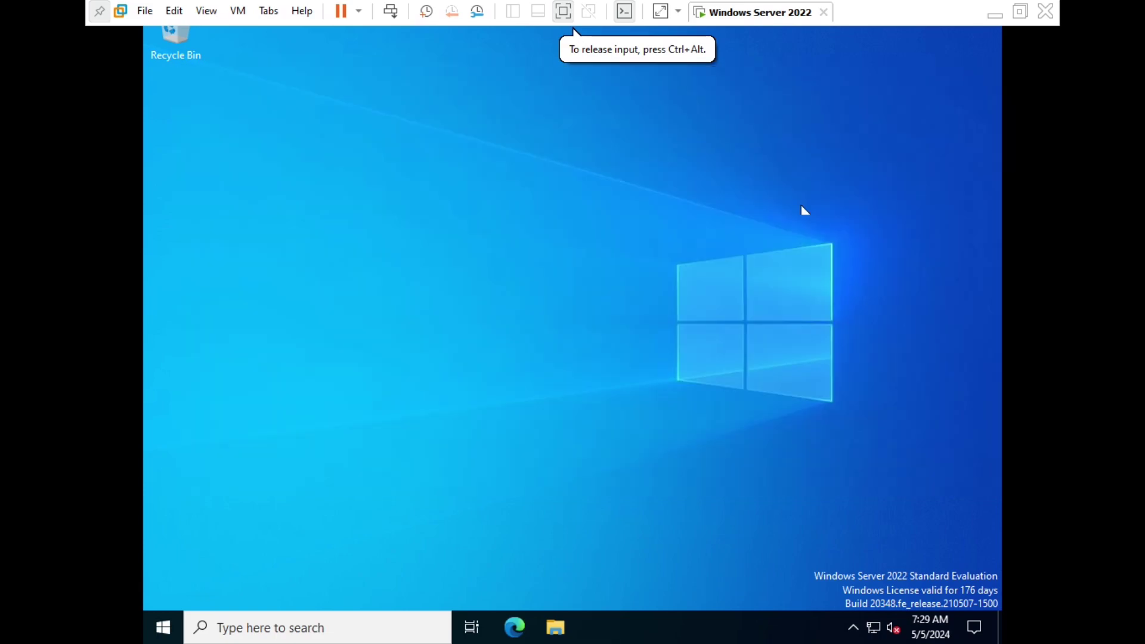
click(163, 627)
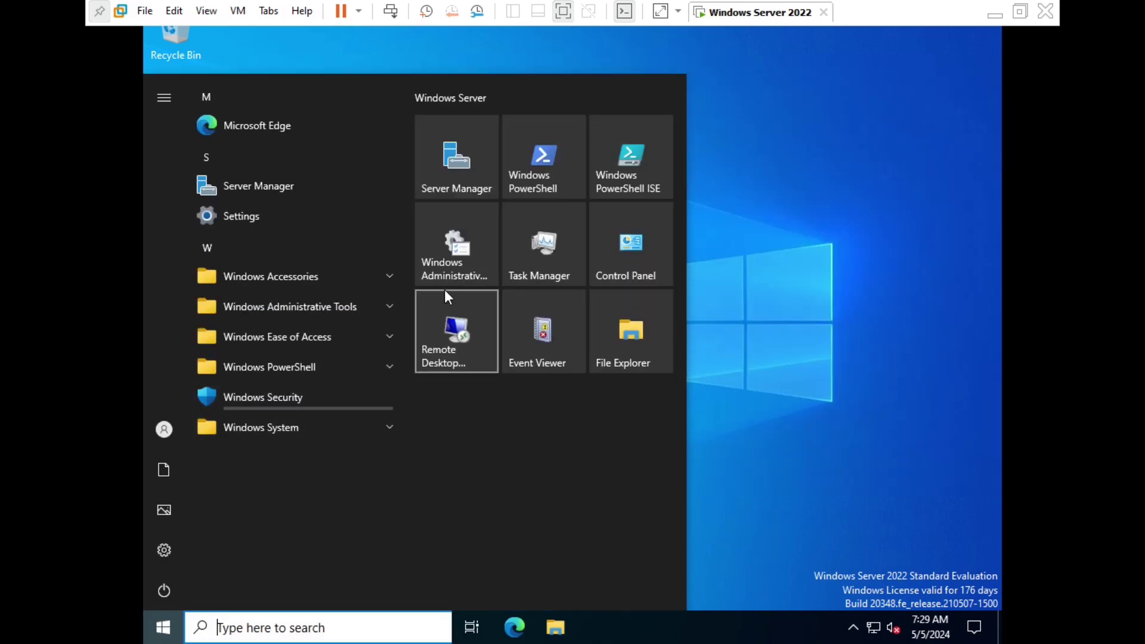
click(454, 173)
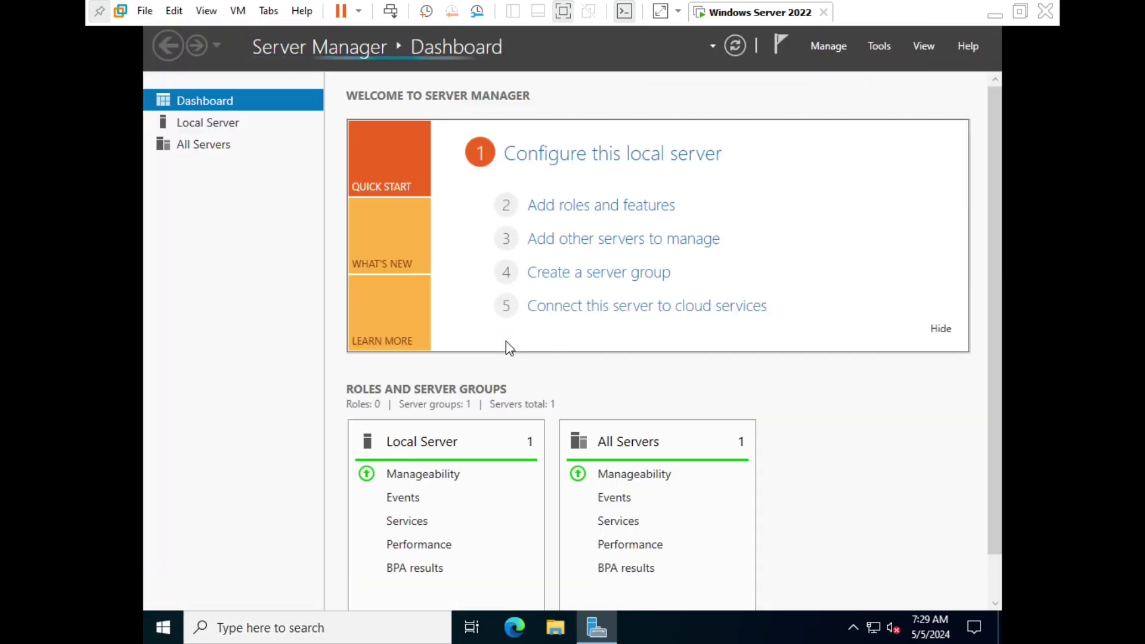
click(198, 127)
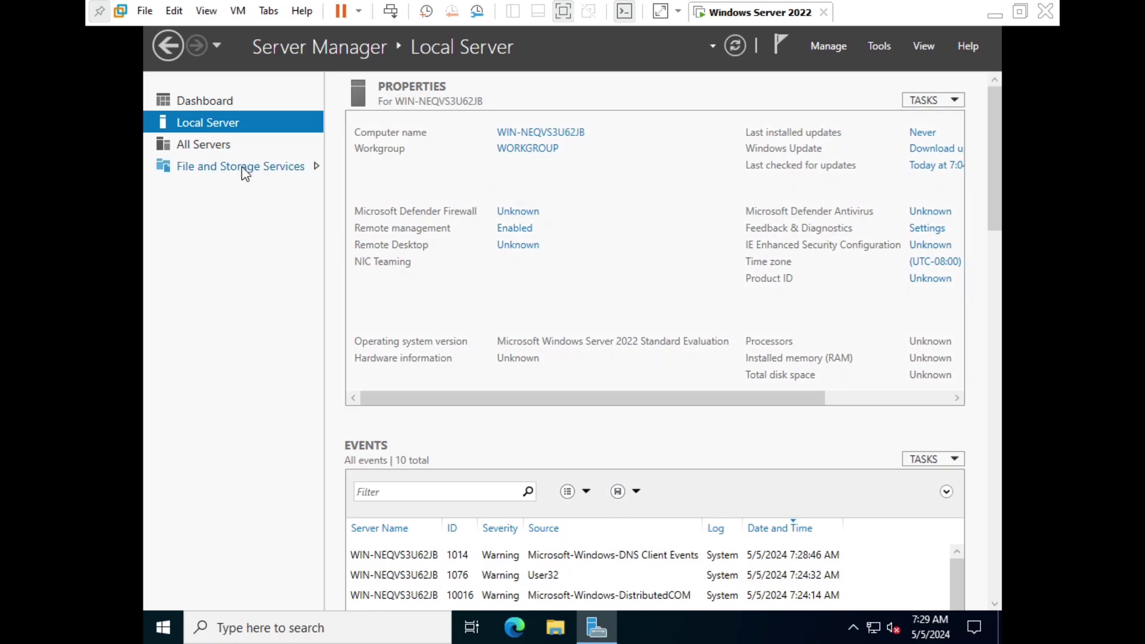
Change the computer name to Srv2022-1, acknowledge the restart notice, and close System Properties.
click(539, 135)
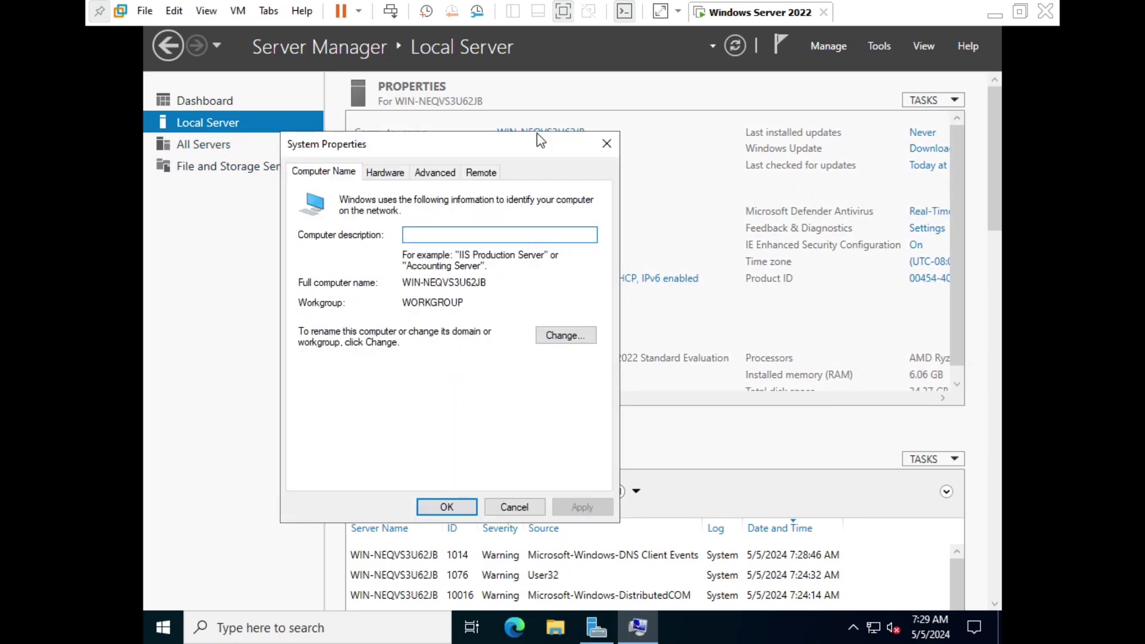
click(555, 334)
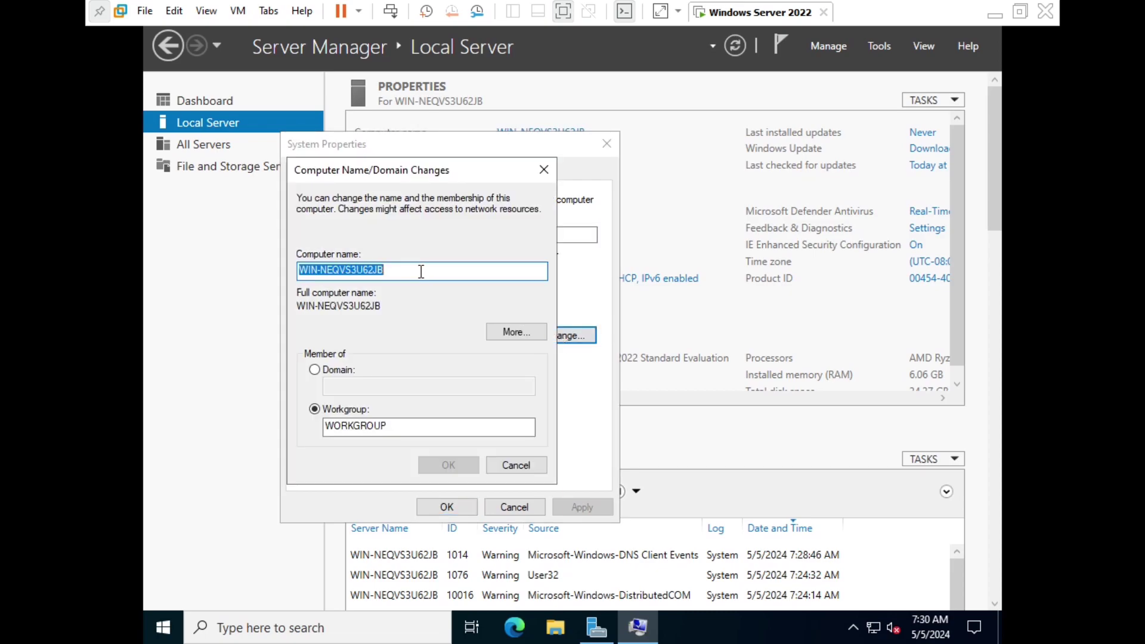
text(Srv2022-1)
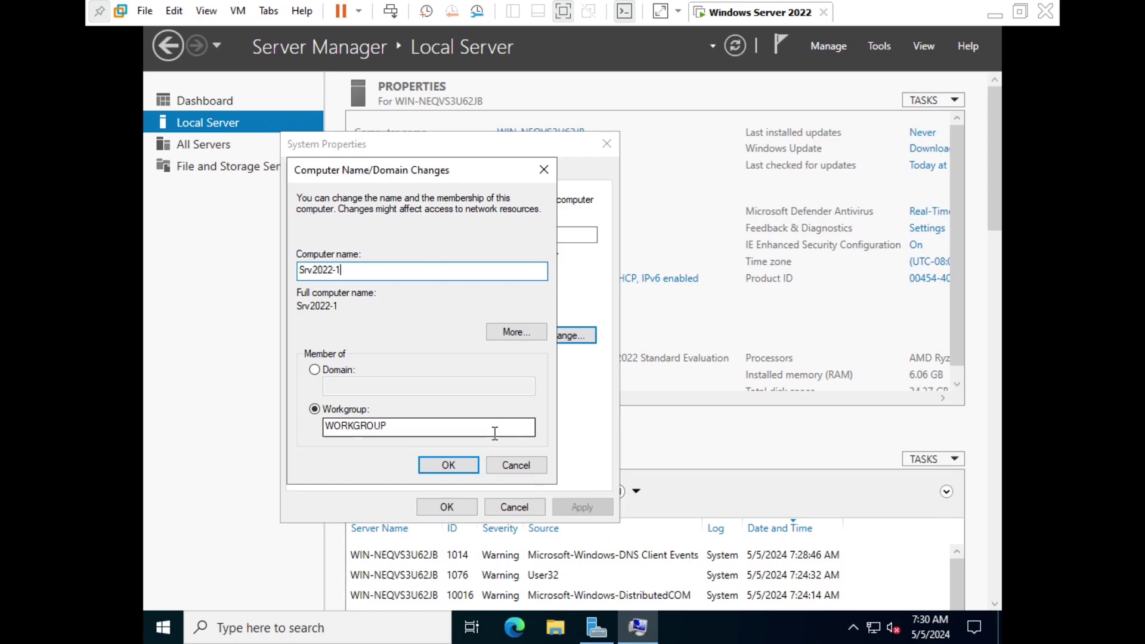
click(457, 466)
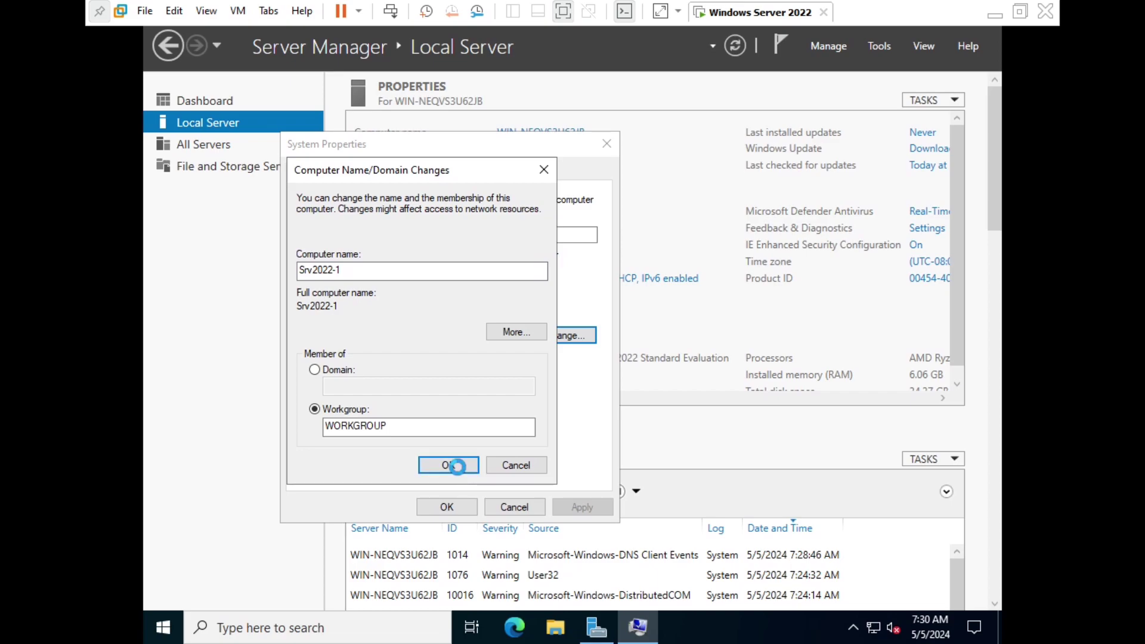
click(676, 335)
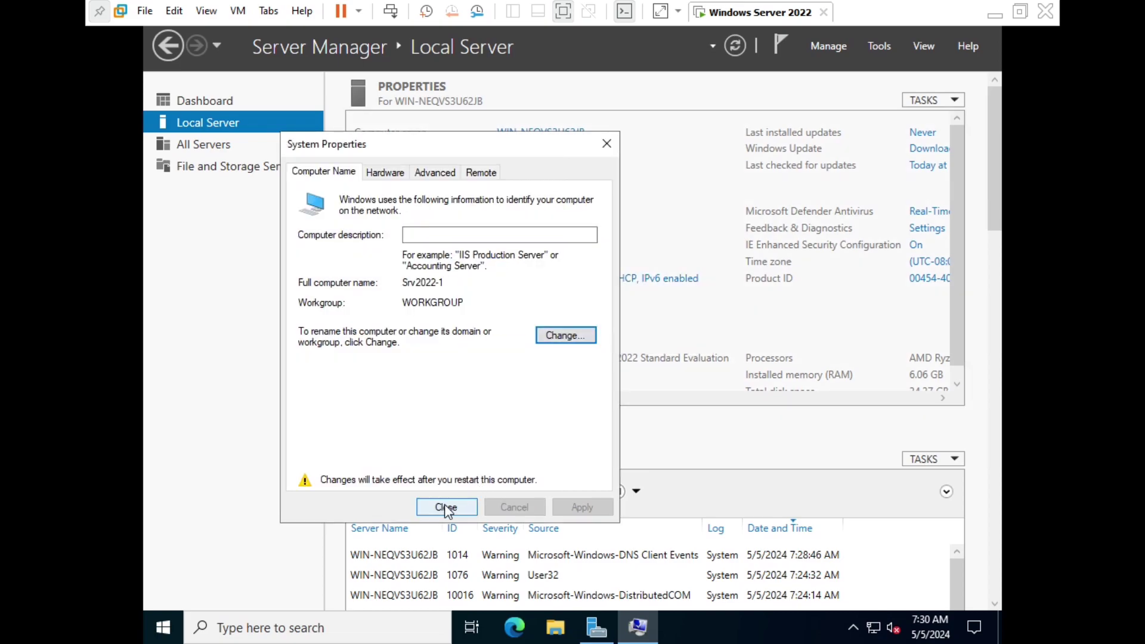
click(446, 507)
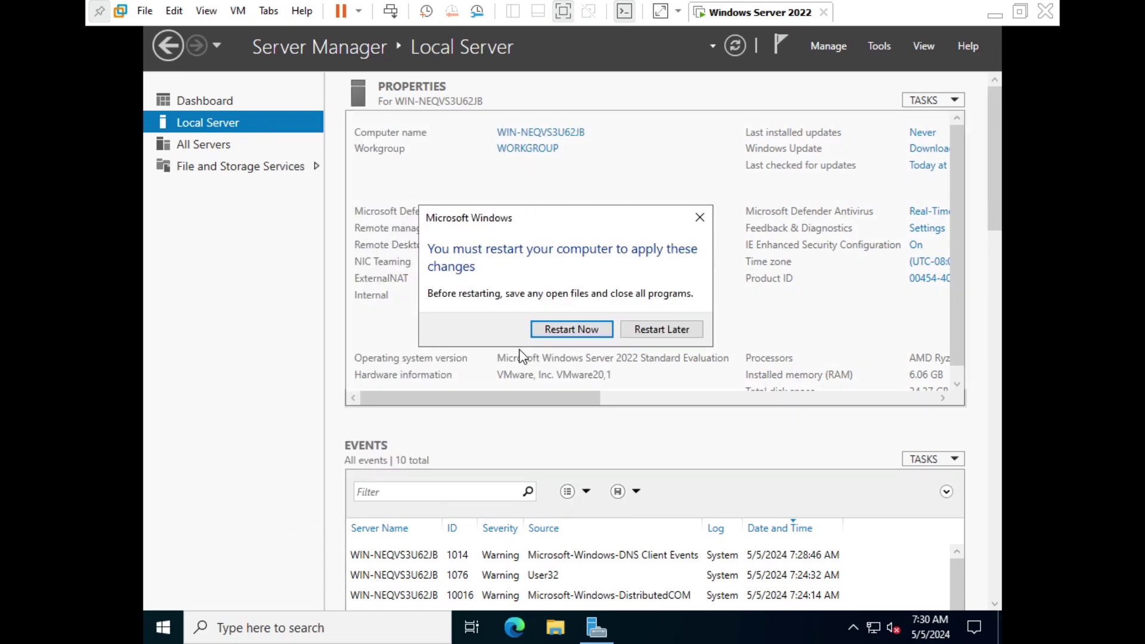
Restart the server now and sign back in as Administrator with the password.
click(554, 328)
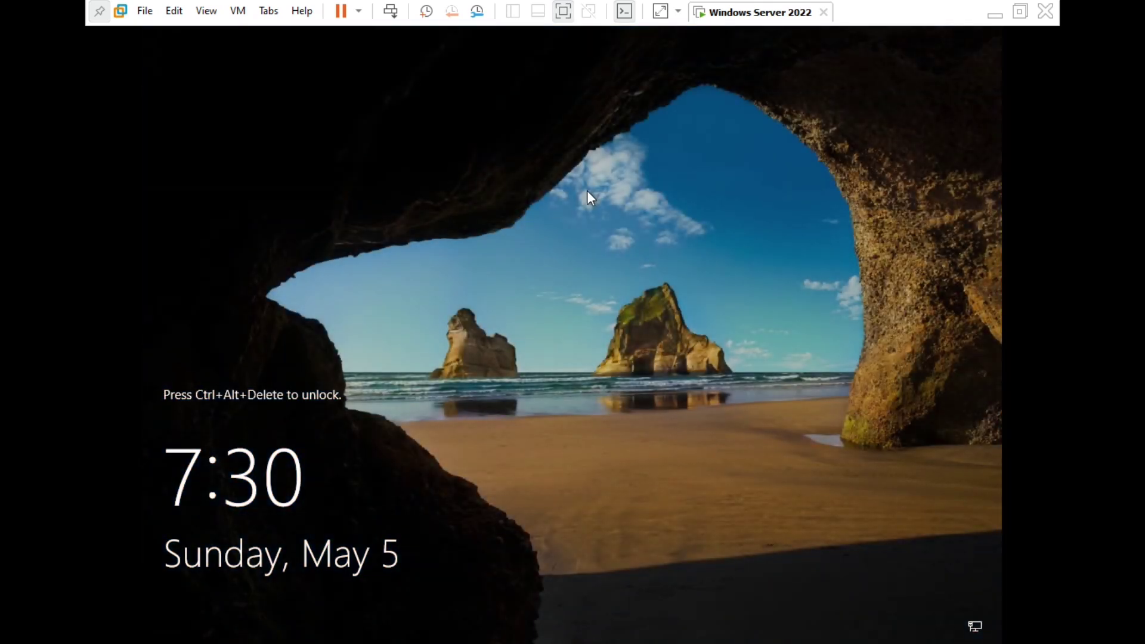
click(390, 11)
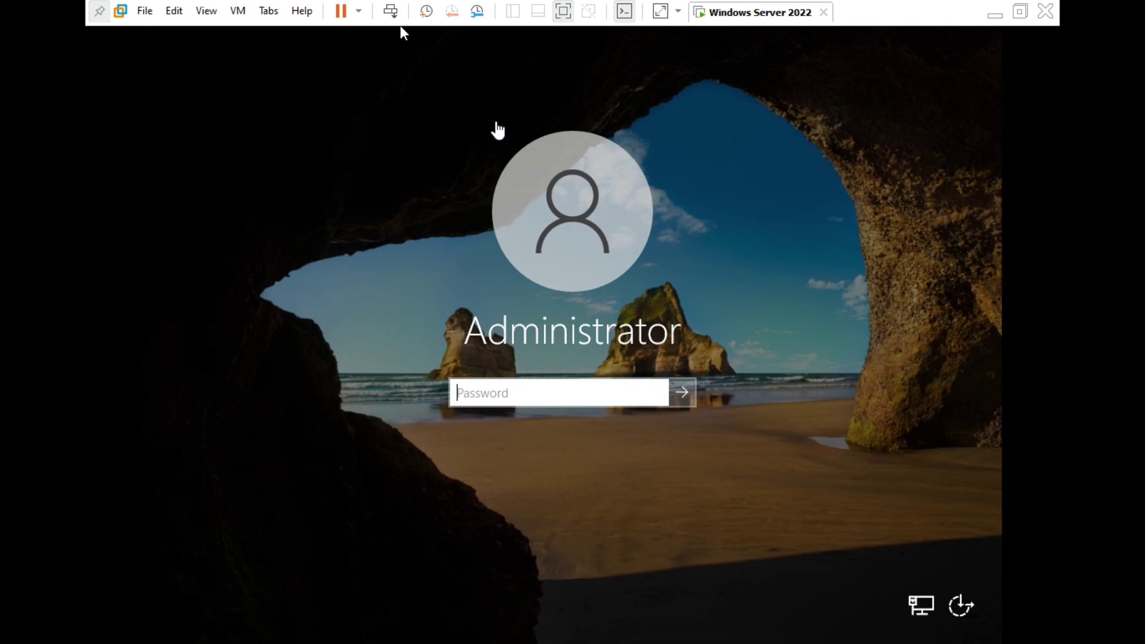
click(569, 379)
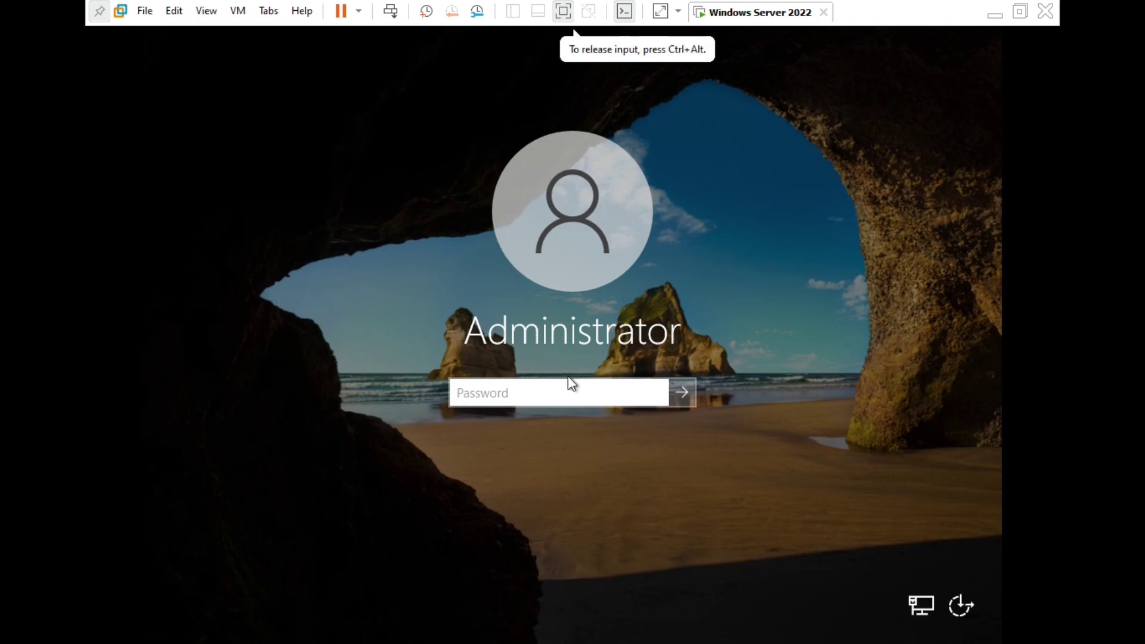
click(565, 383)
text(****)
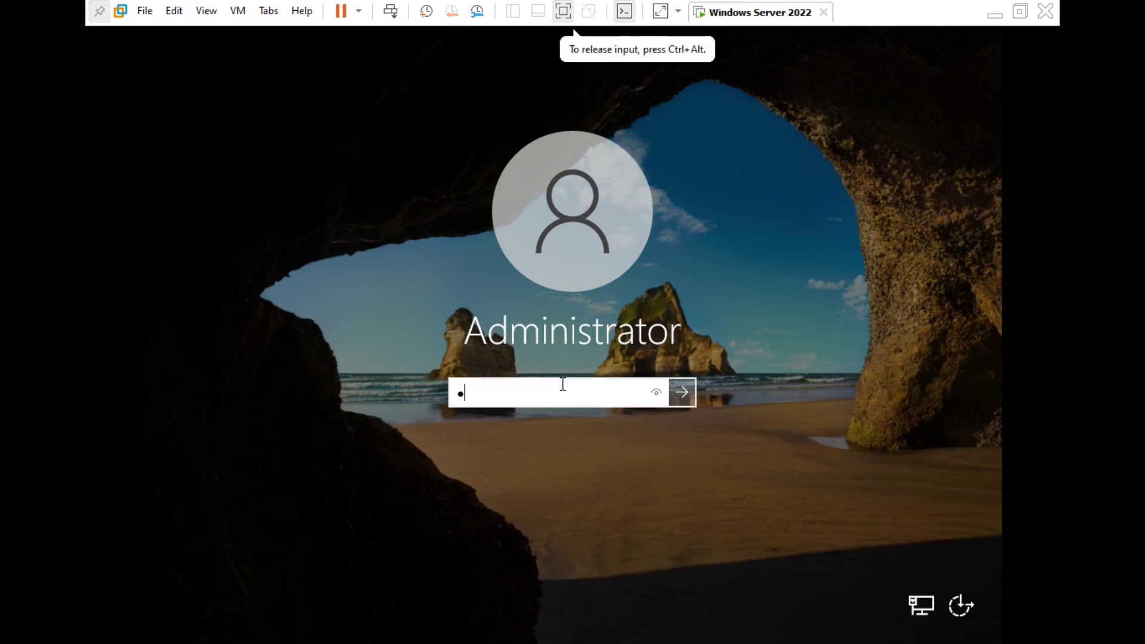
text(***)
key(Return)
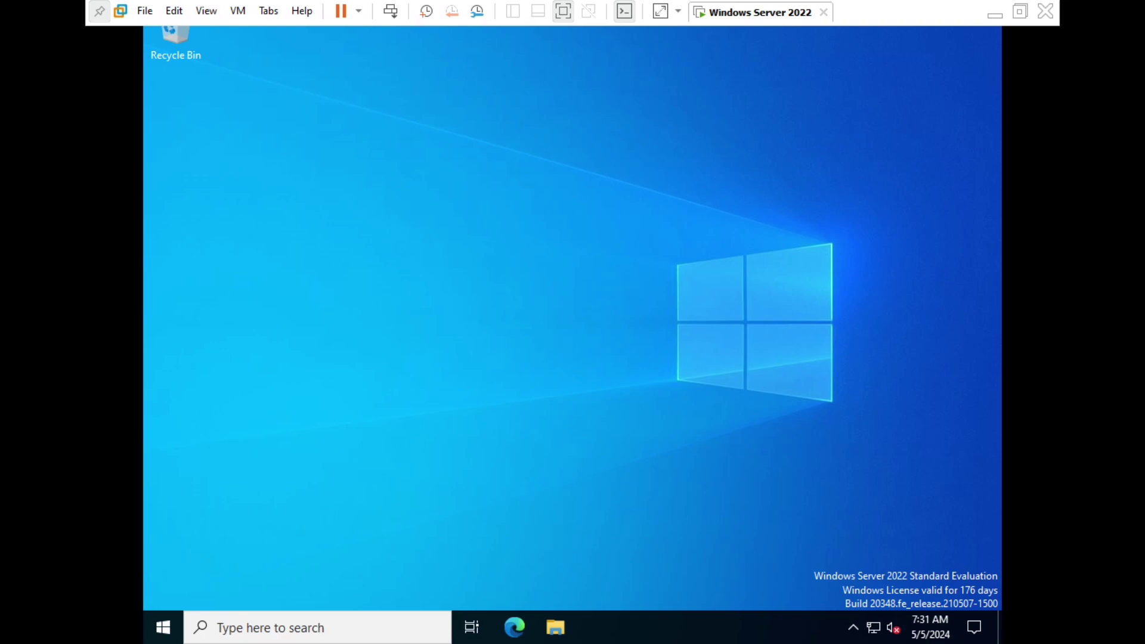
Confirm in Server Manager's Local Server that the name is Srv2022-1, then exit full screen.
click(162, 625)
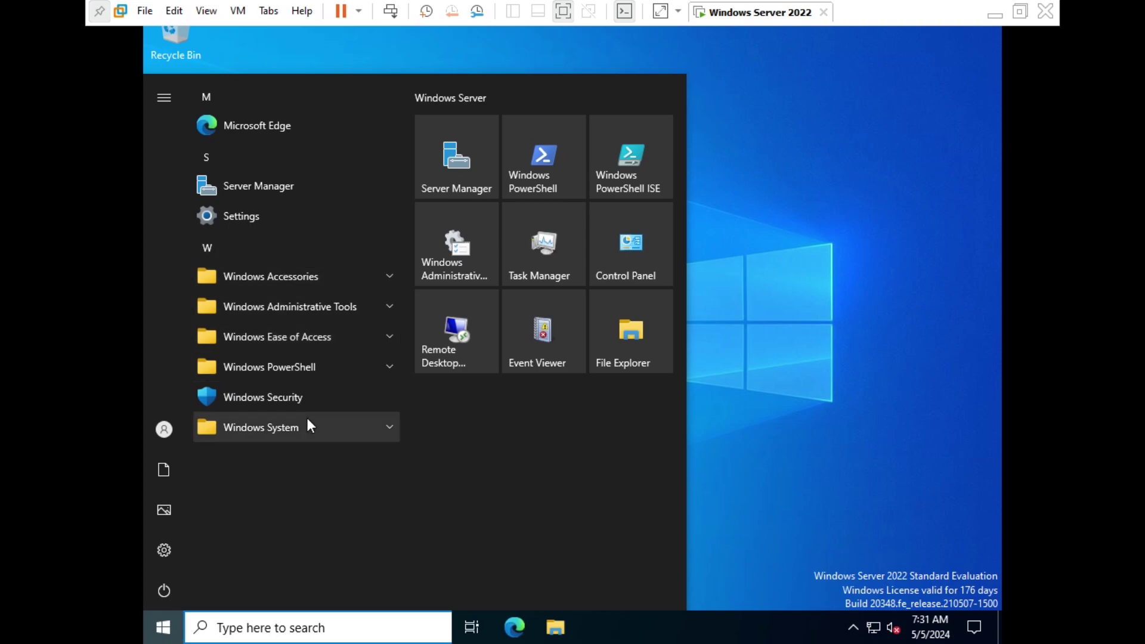
click(438, 164)
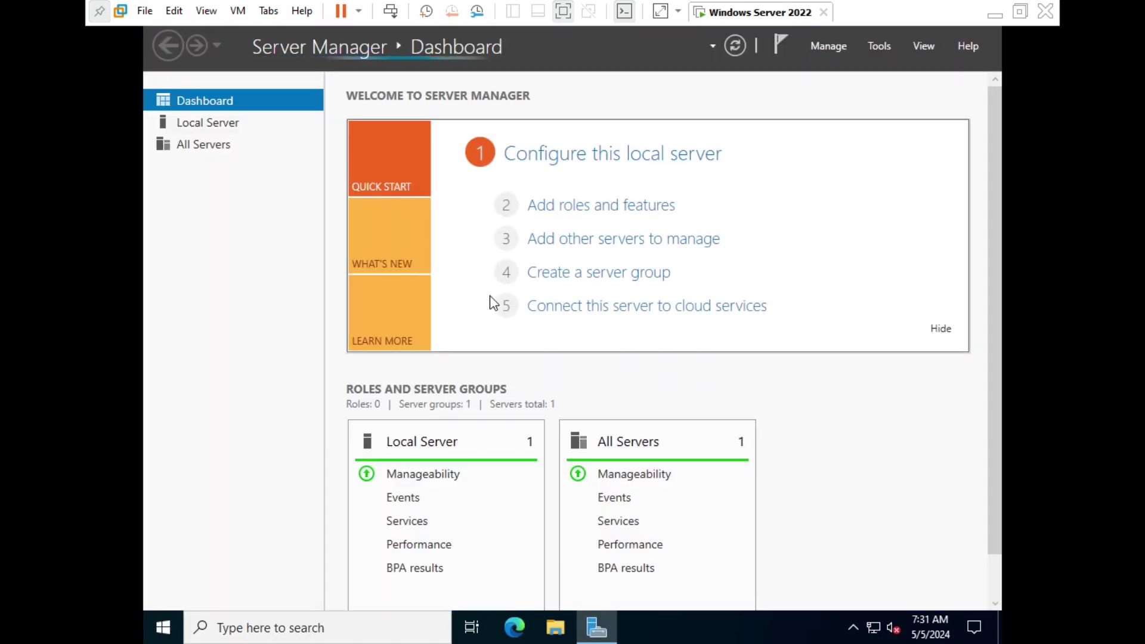
click(253, 128)
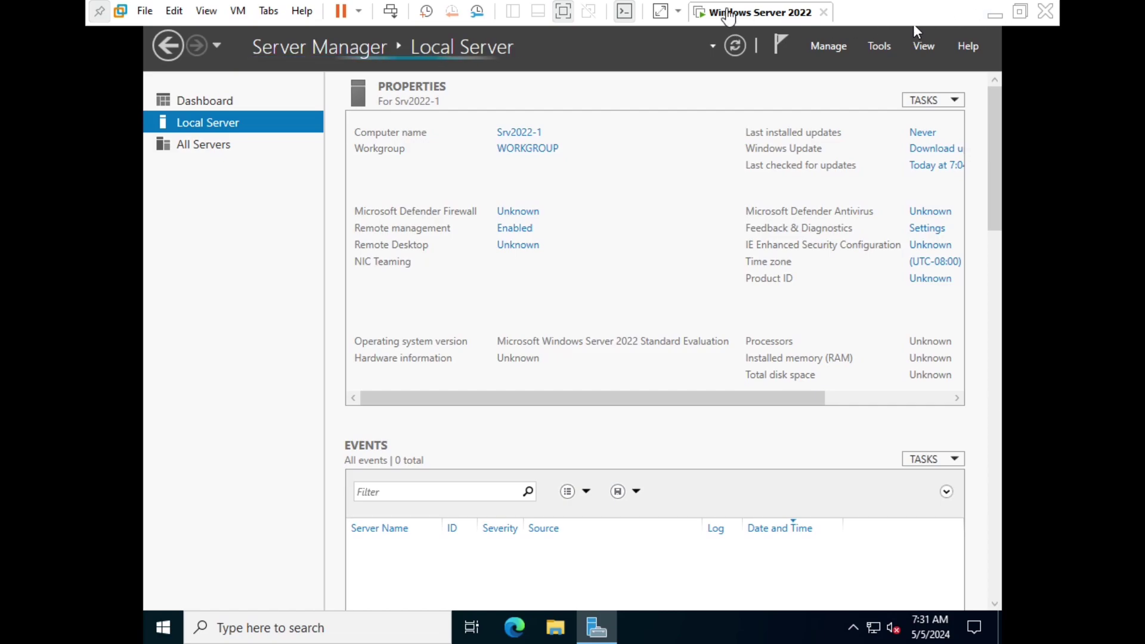
click(563, 12)
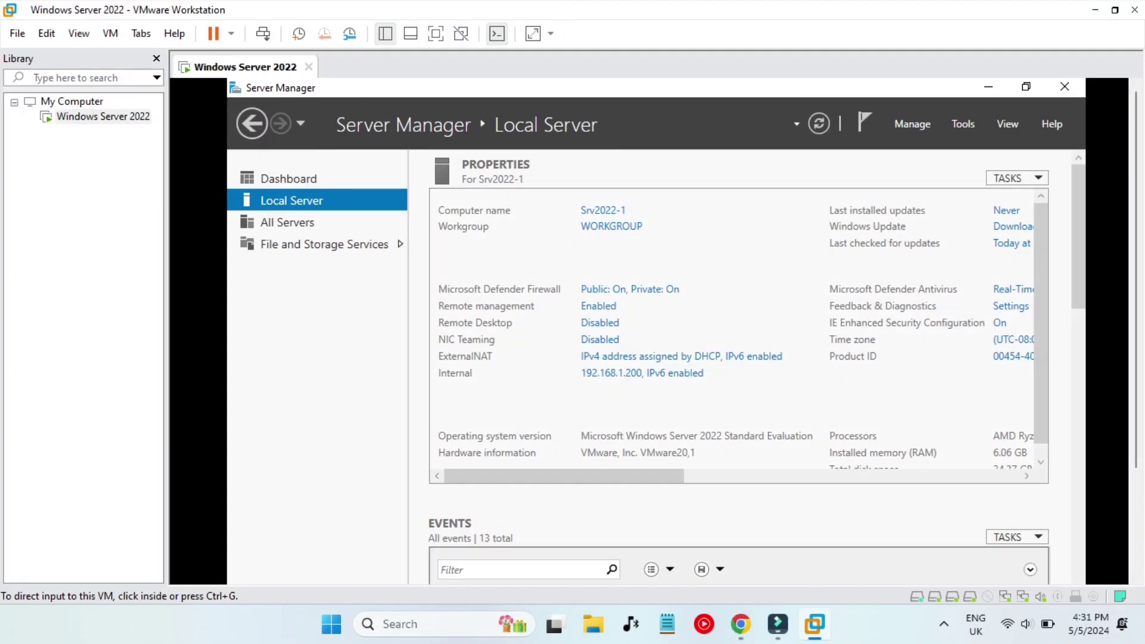
click(741, 624)
scroll(555, 405, down, 3)
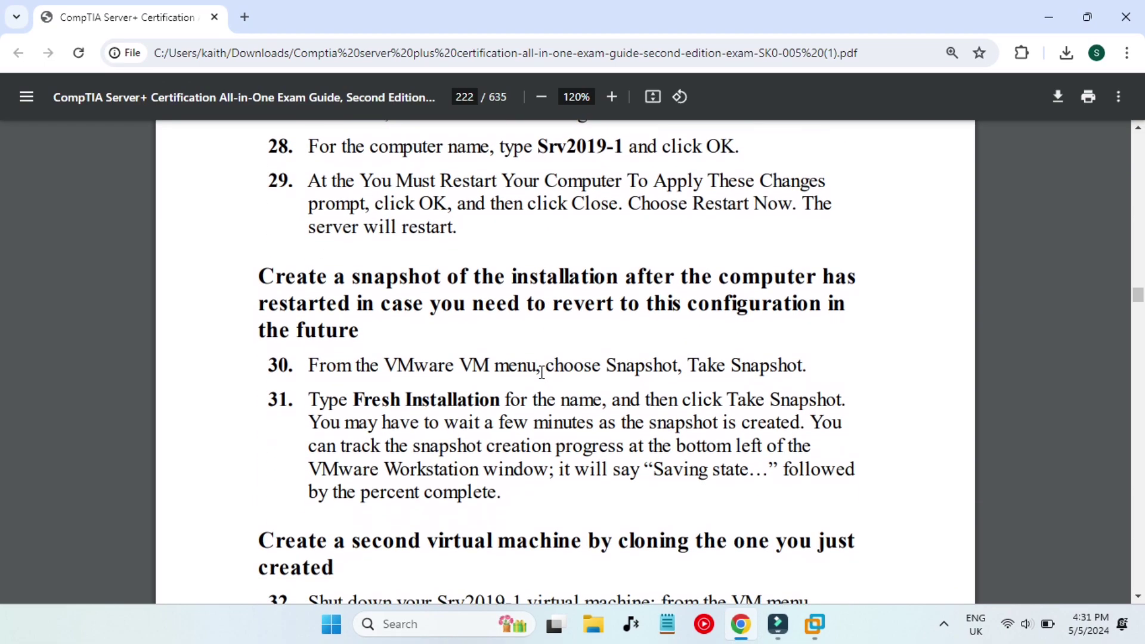
drag(263, 272, 764, 307)
click(706, 328)
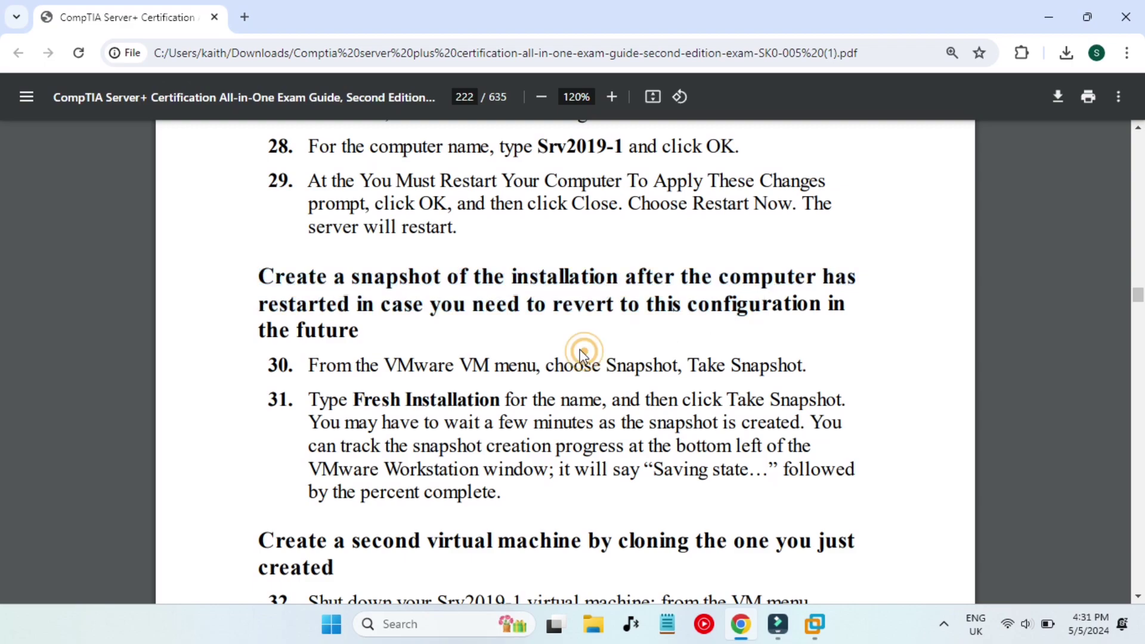
scroll(535, 332, down, 1)
drag(356, 330, 489, 332)
drag(391, 296, 673, 301)
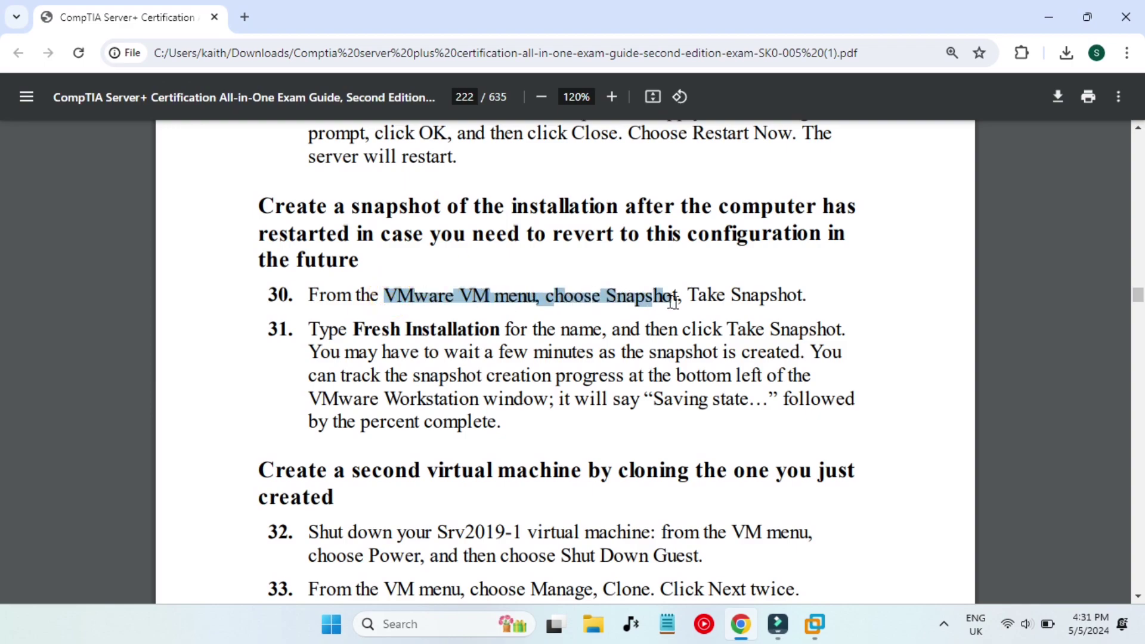
click(877, 296)
click(817, 625)
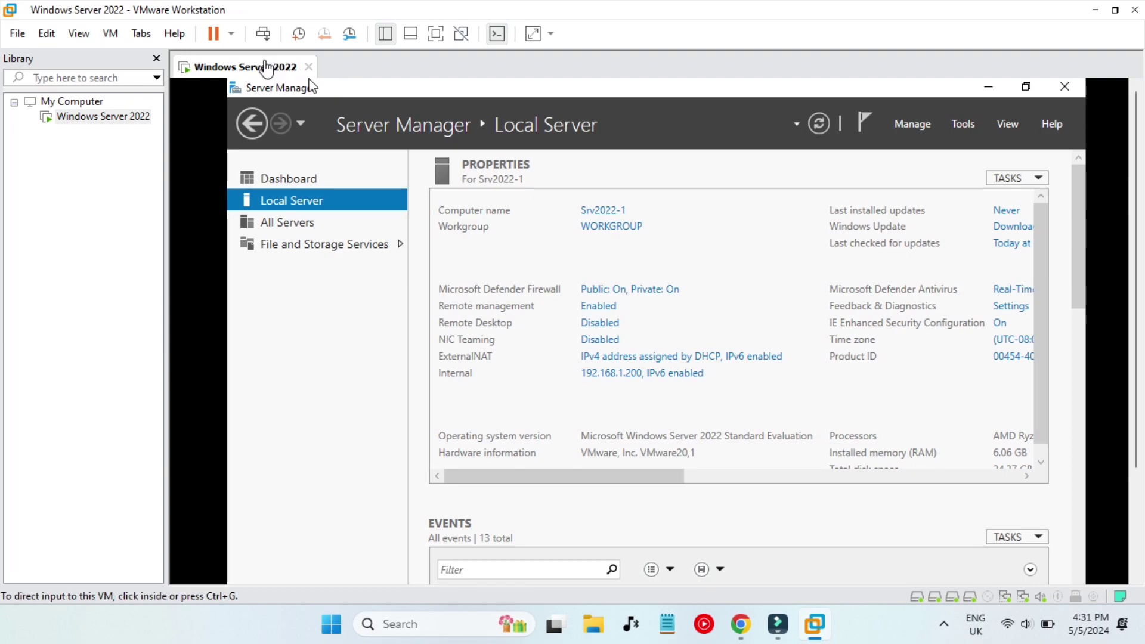
Take a VM snapshot named Fresh Installation described as Windows Server 2022-1.
right_click(266, 68)
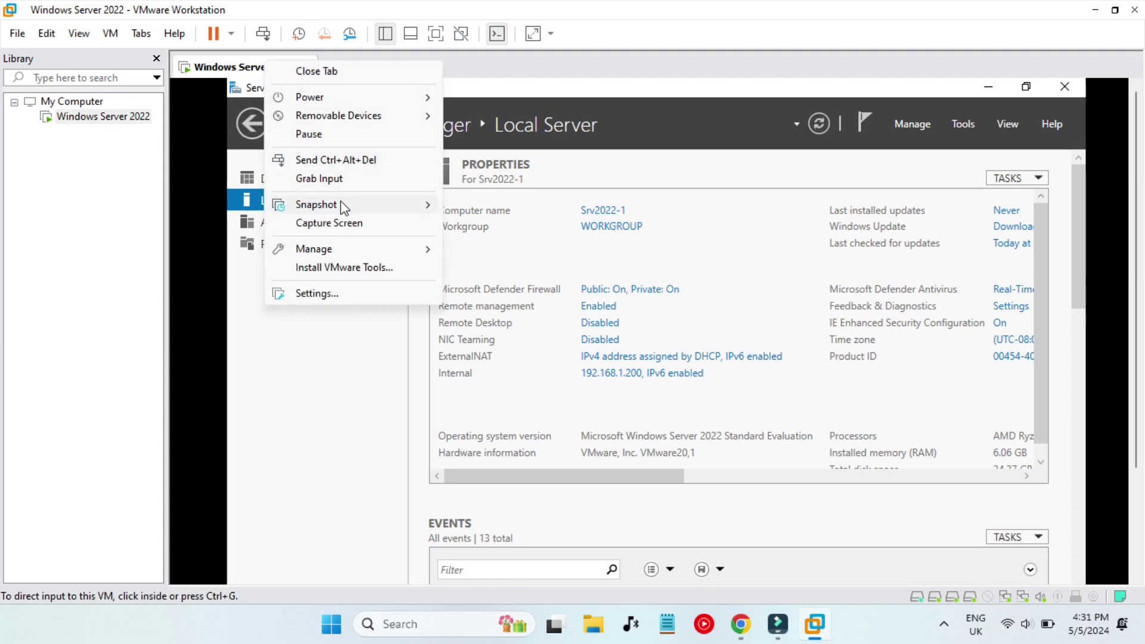
mouse_move(345, 209)
click(477, 205)
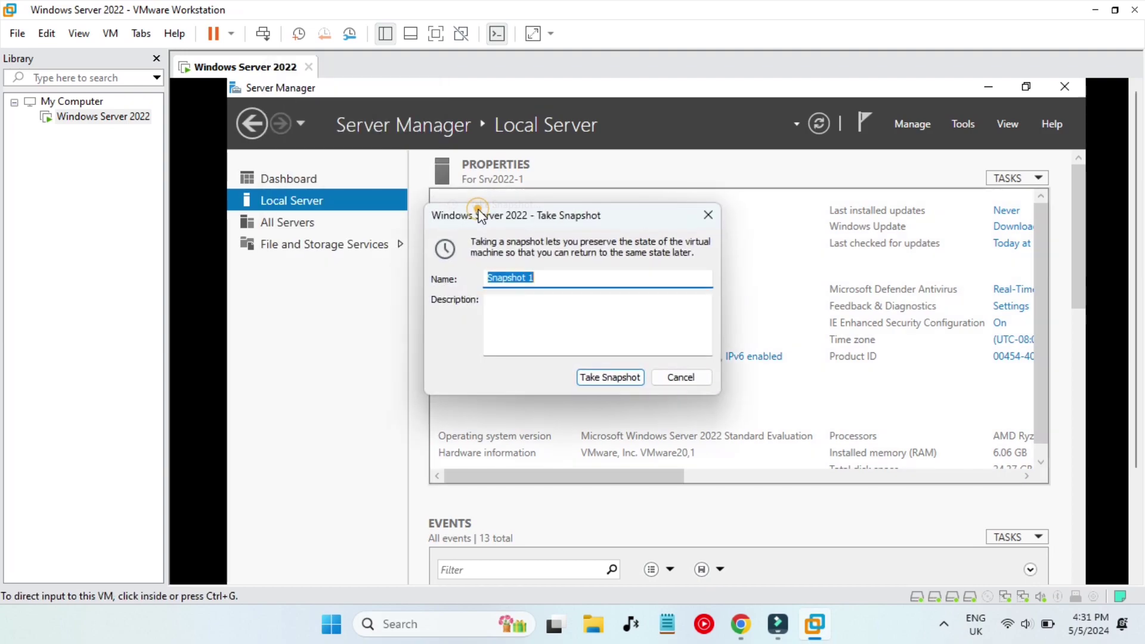
text(Fresh Installat)
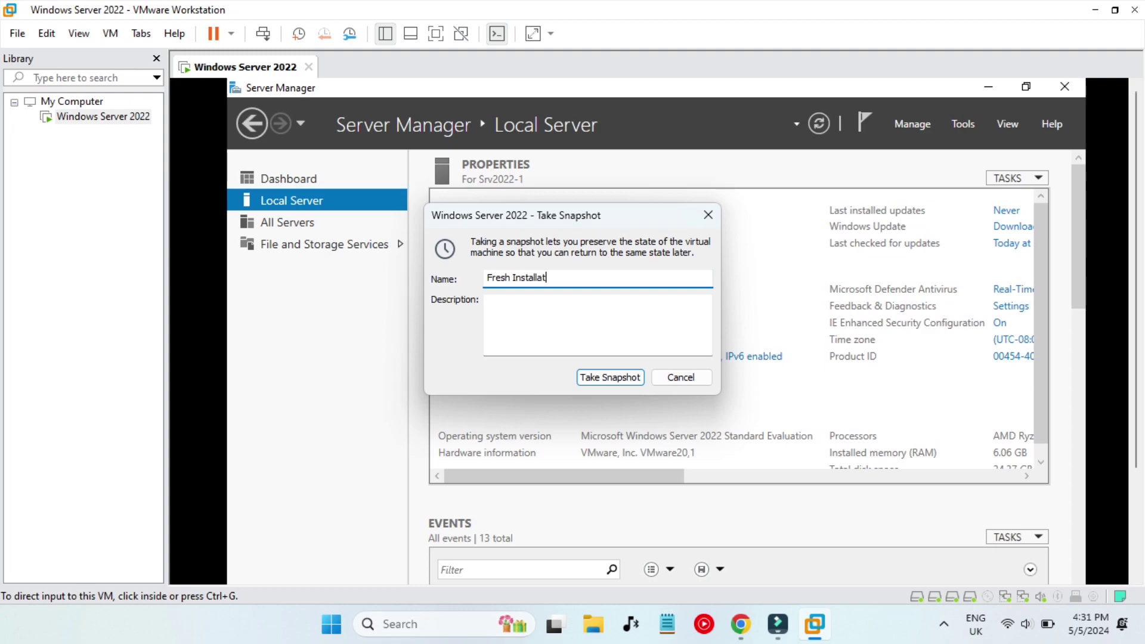
text(ion)
click(594, 319)
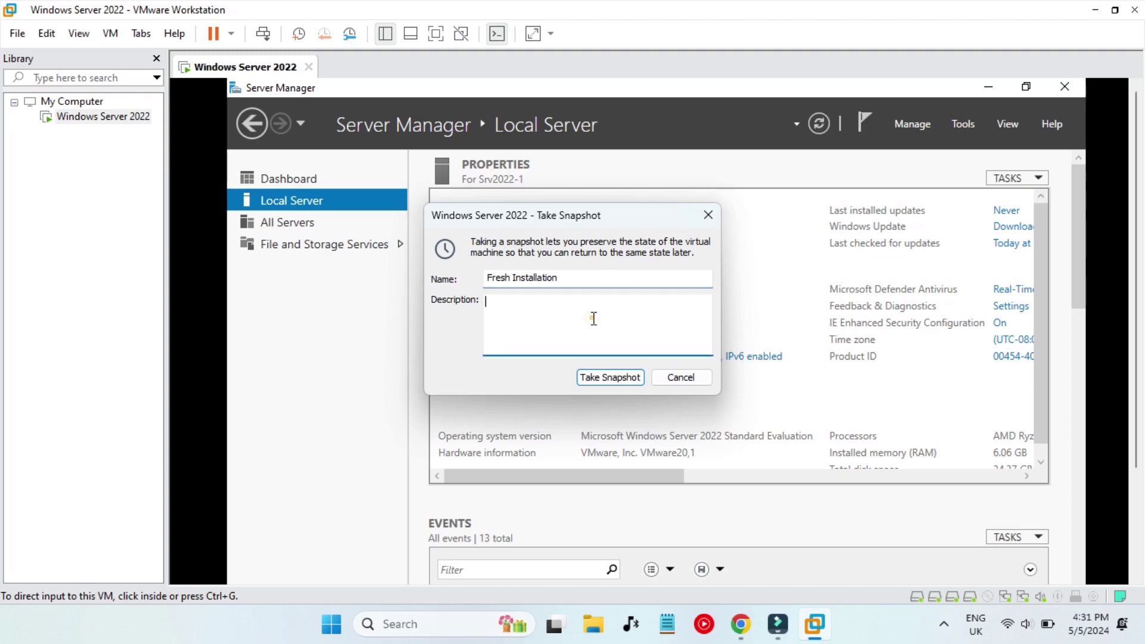
text(Windows Server 2022-1)
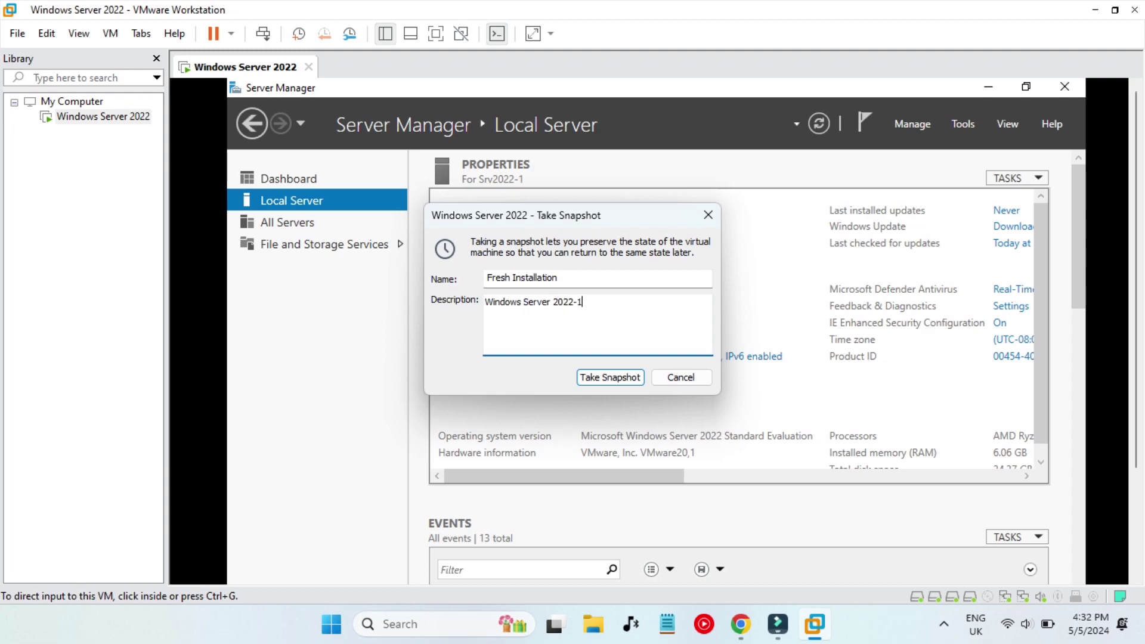
click(614, 379)
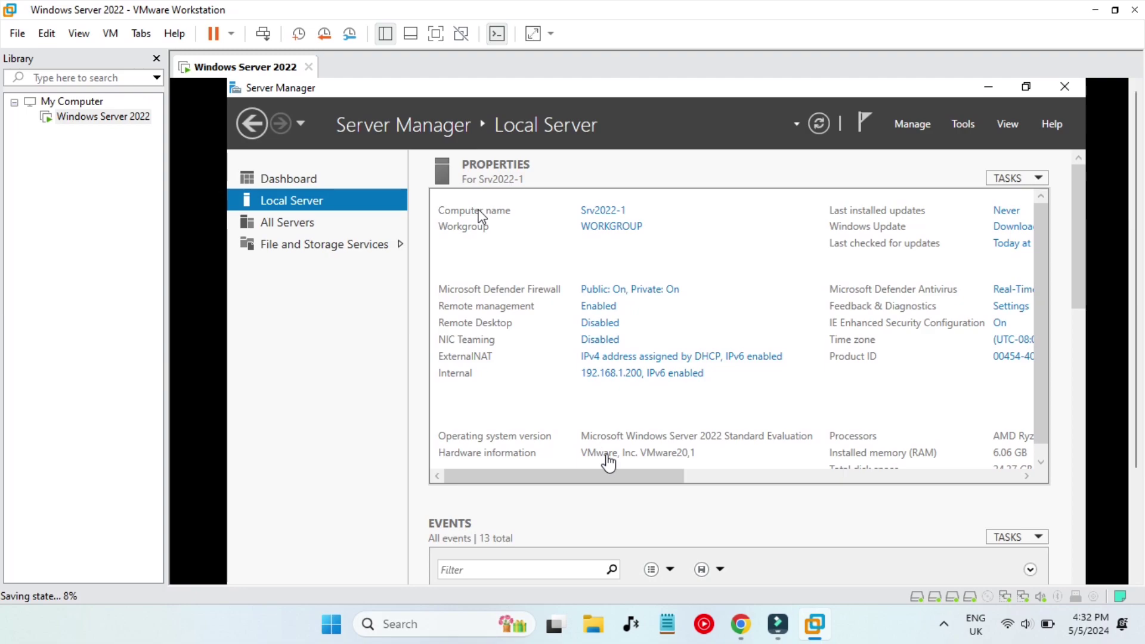
click(744, 630)
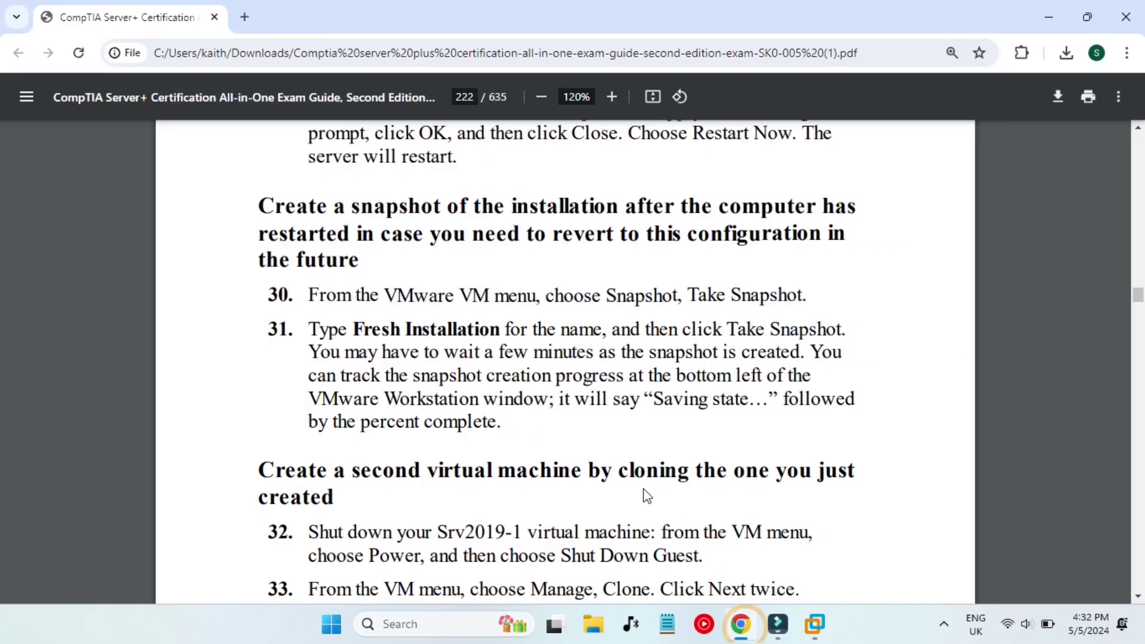
Scroll the guide past the snapshot-progress note to cloning steps 32–37.
scroll(635, 486, down, 2)
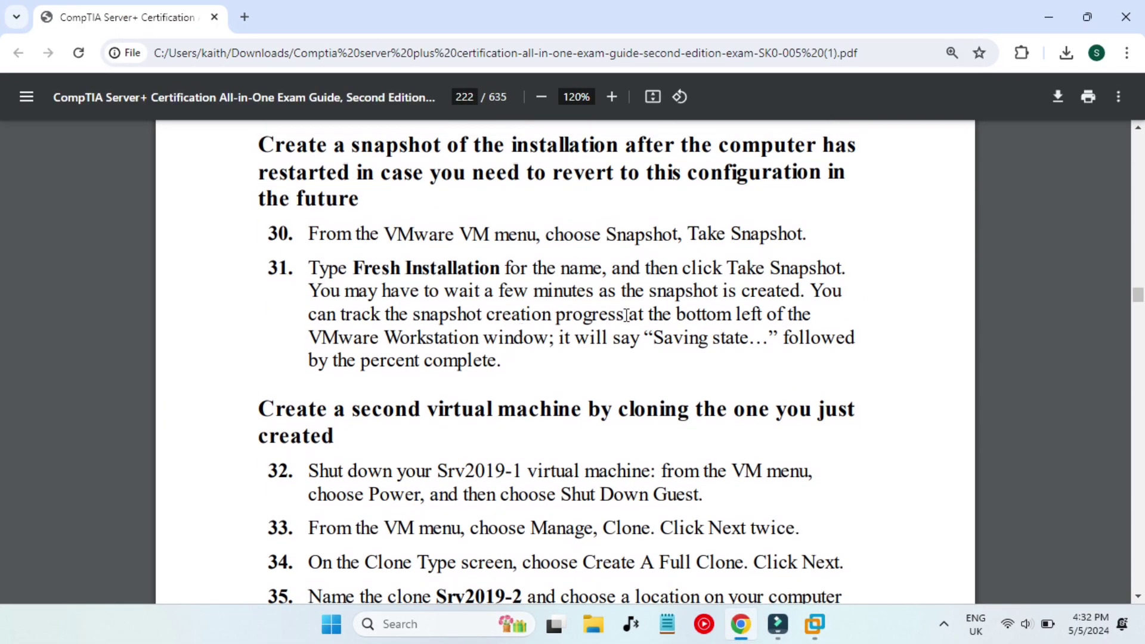
drag(500, 292, 797, 287)
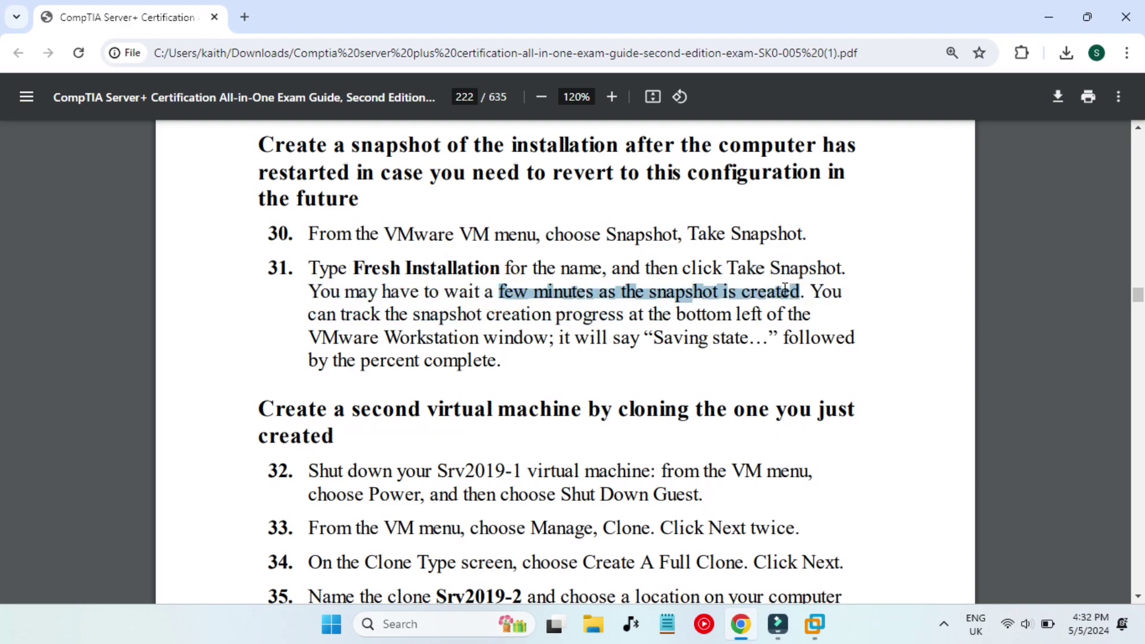
drag(503, 314, 760, 314)
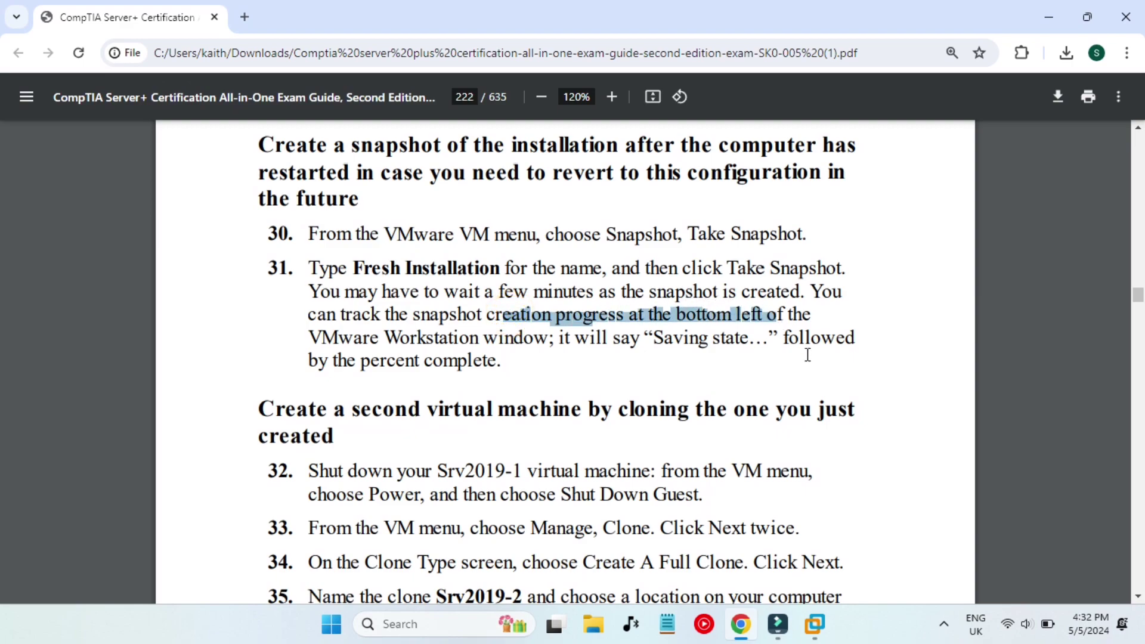
click(655, 371)
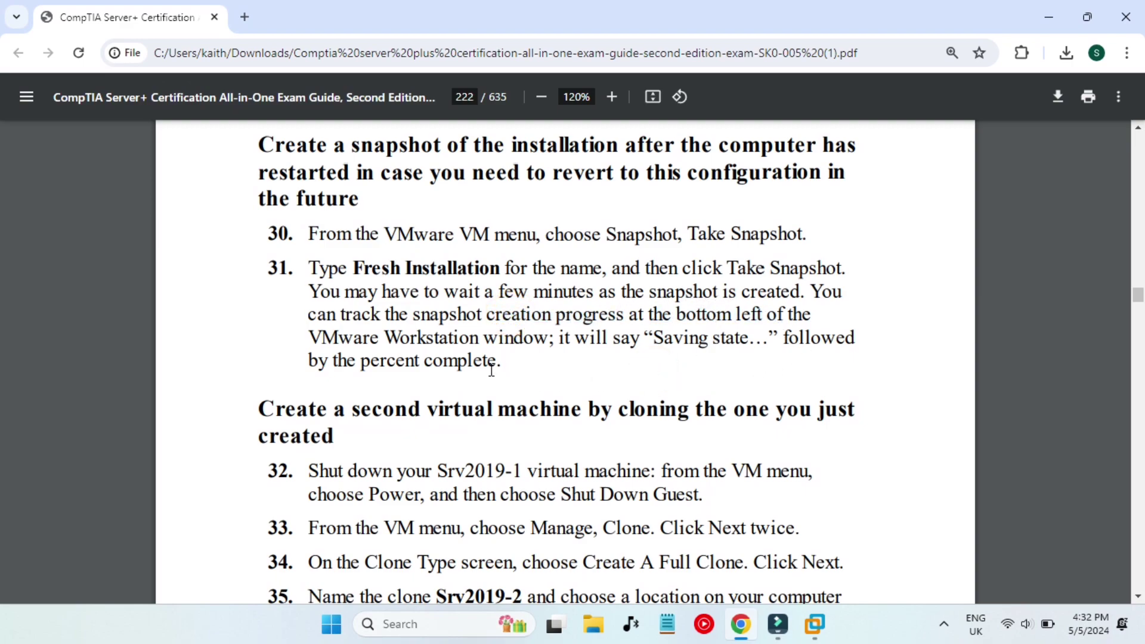
scroll(501, 390, down, 3)
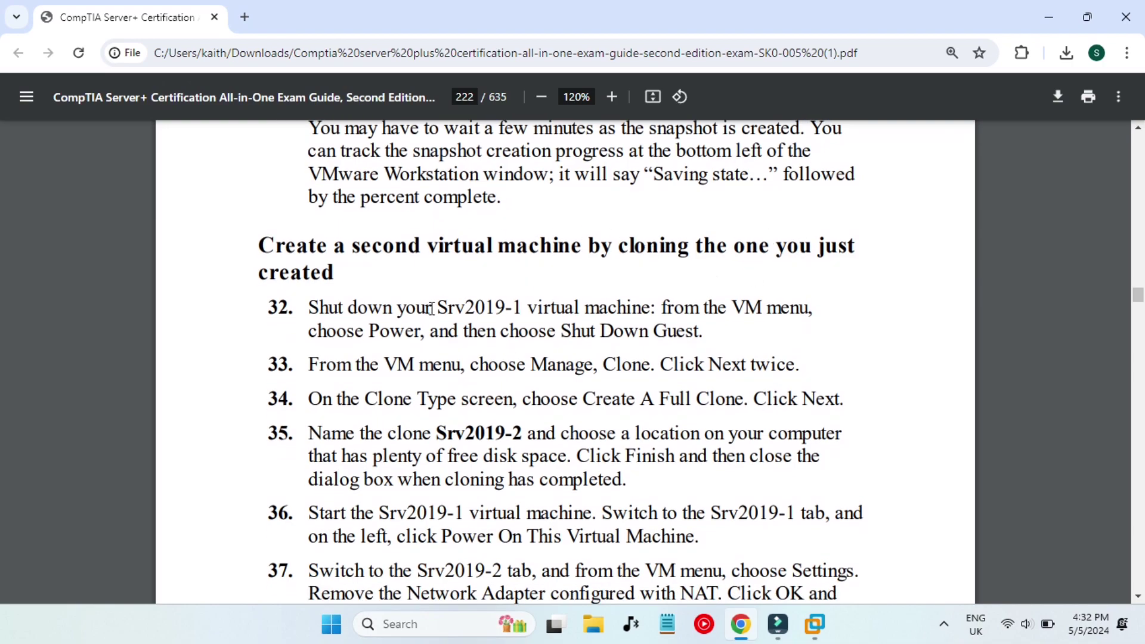
drag(427, 308, 549, 303)
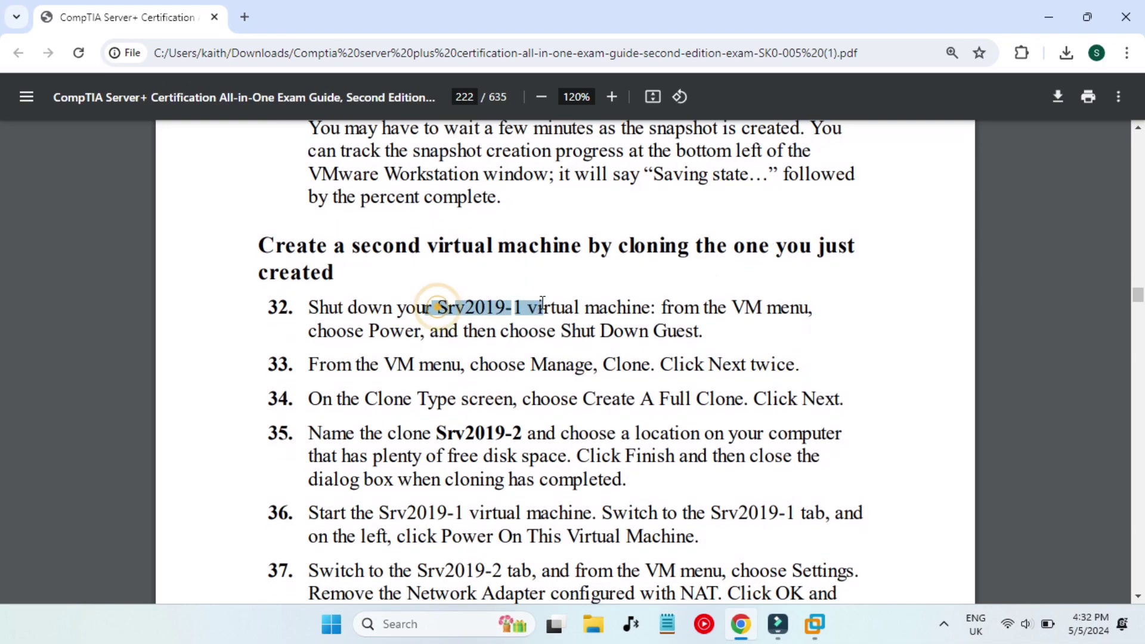
right_click(723, 340)
click(723, 340)
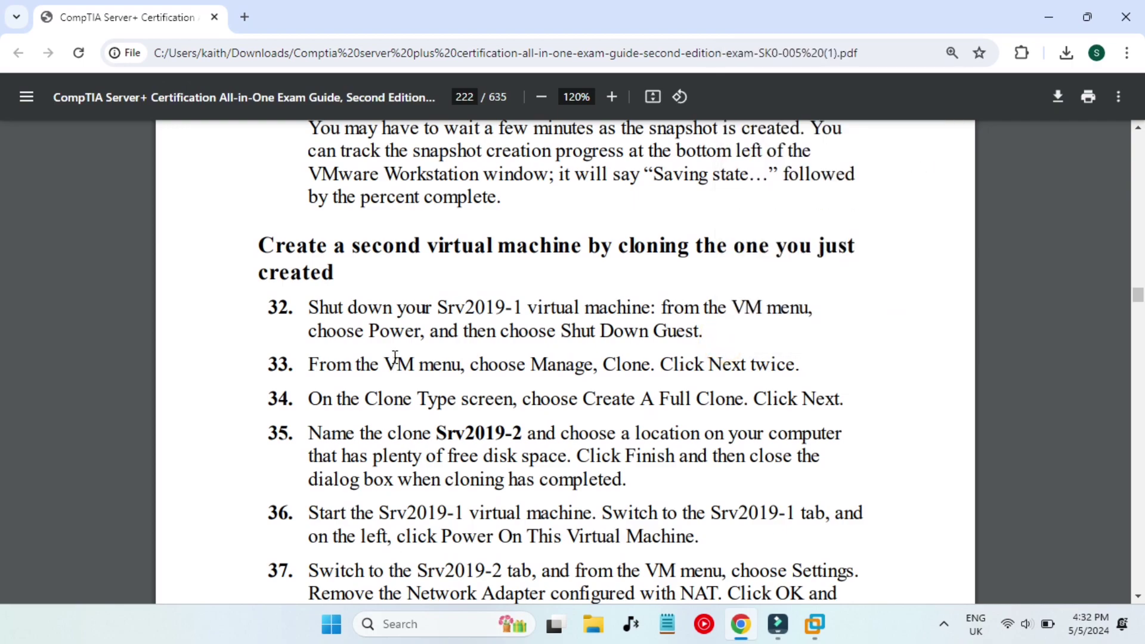
scroll(532, 333, down, 1)
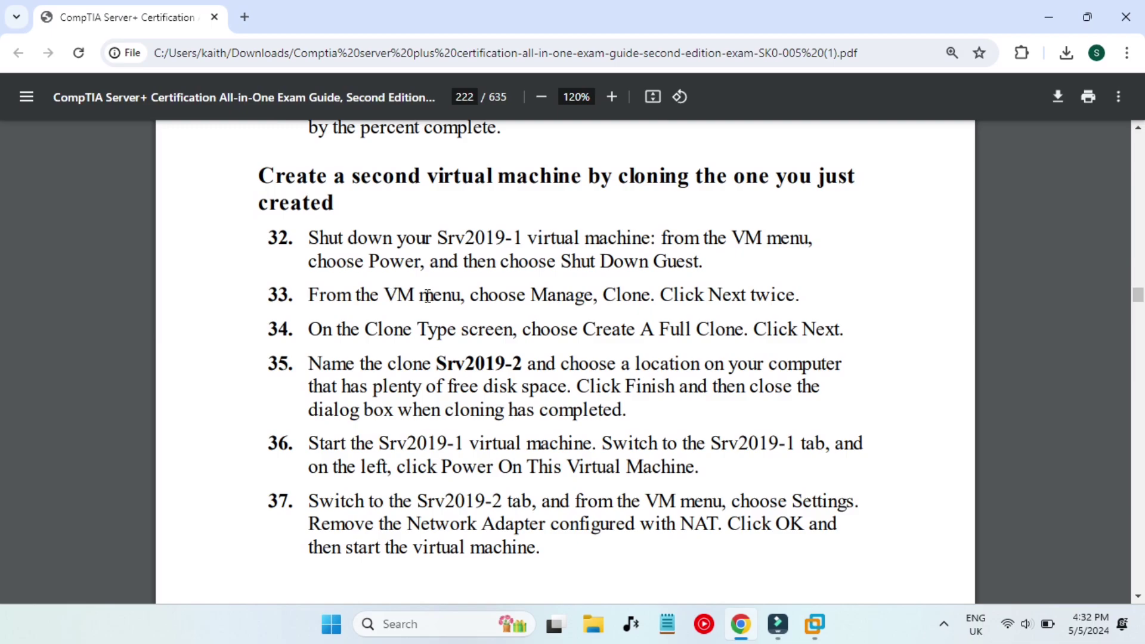
Check the VM's snapshot progress, then return to the guide and mark Srv2019-1 in step 32.
click(1049, 16)
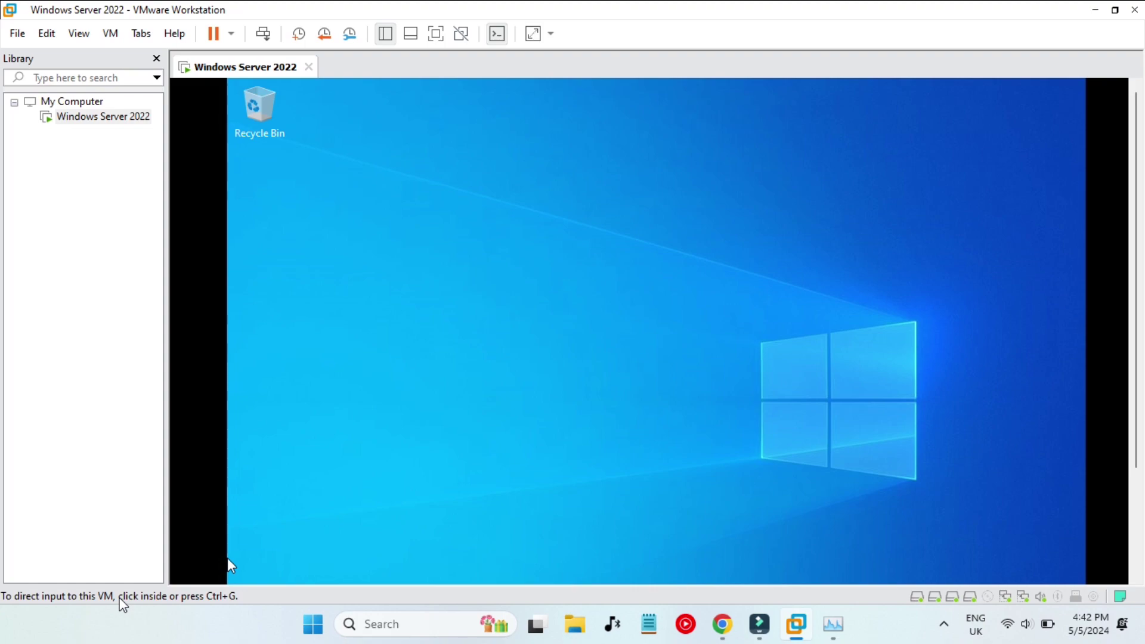
click(723, 624)
drag(598, 249, 704, 247)
click(623, 286)
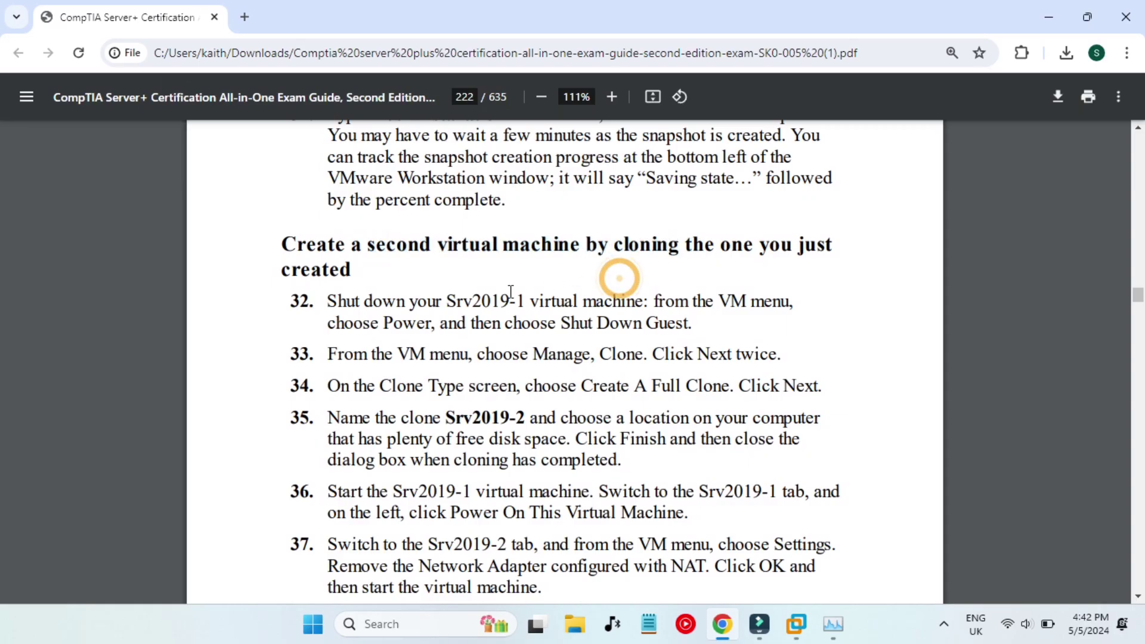
drag(445, 301, 541, 302)
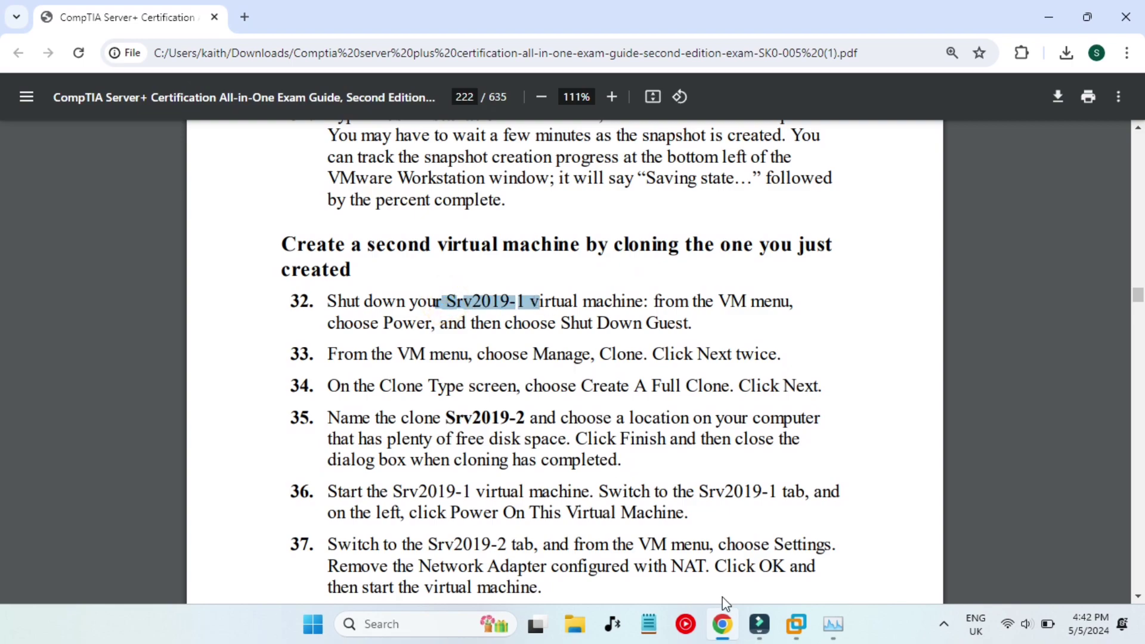
Shut down the Windows Server 2022 guest via Power > Shut down, then leave full screen.
click(795, 627)
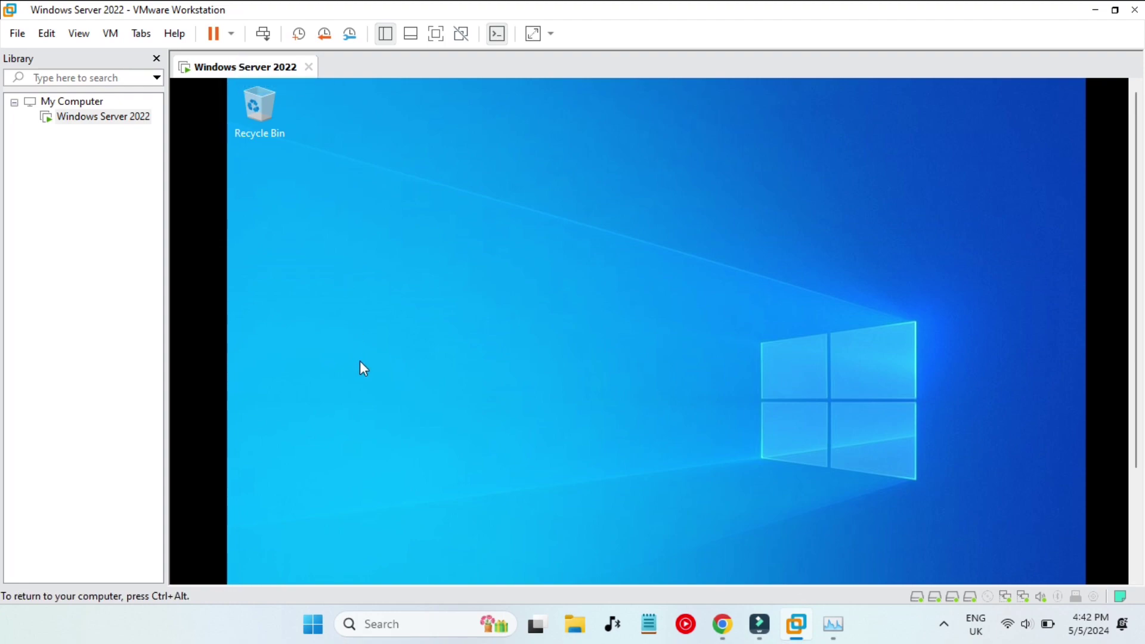
key(super)
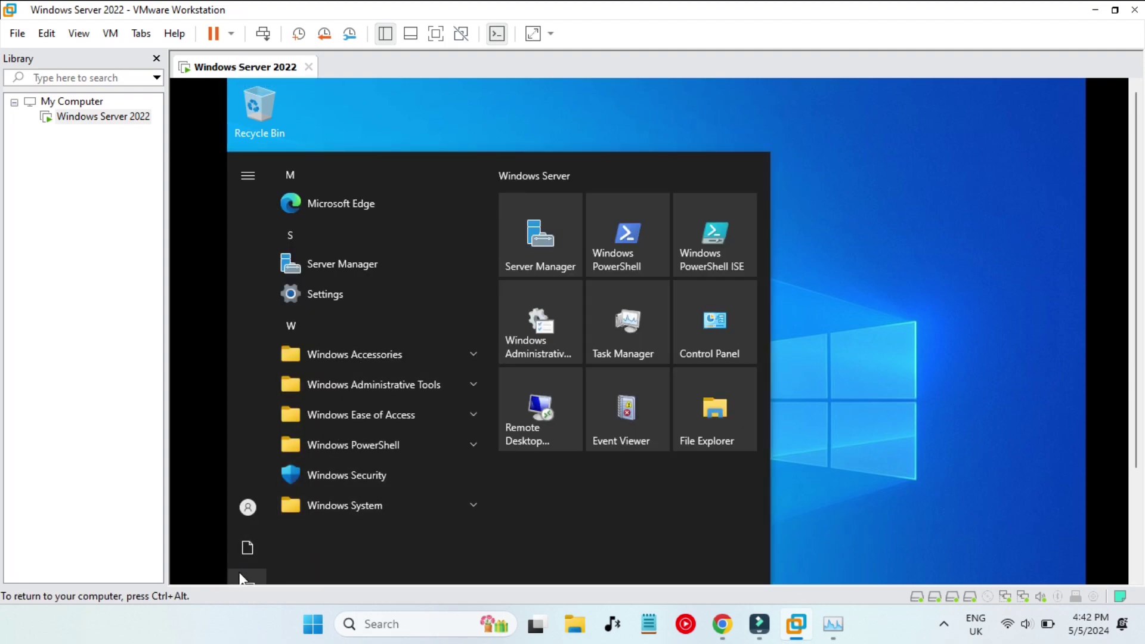
click(436, 34)
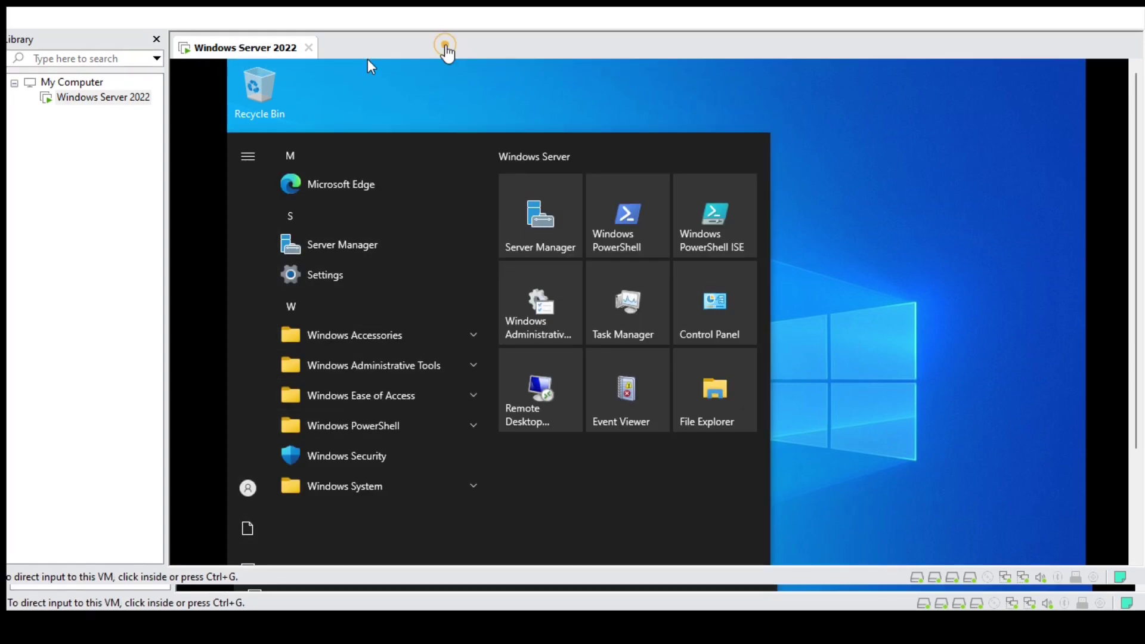
mouse_move(159, 590)
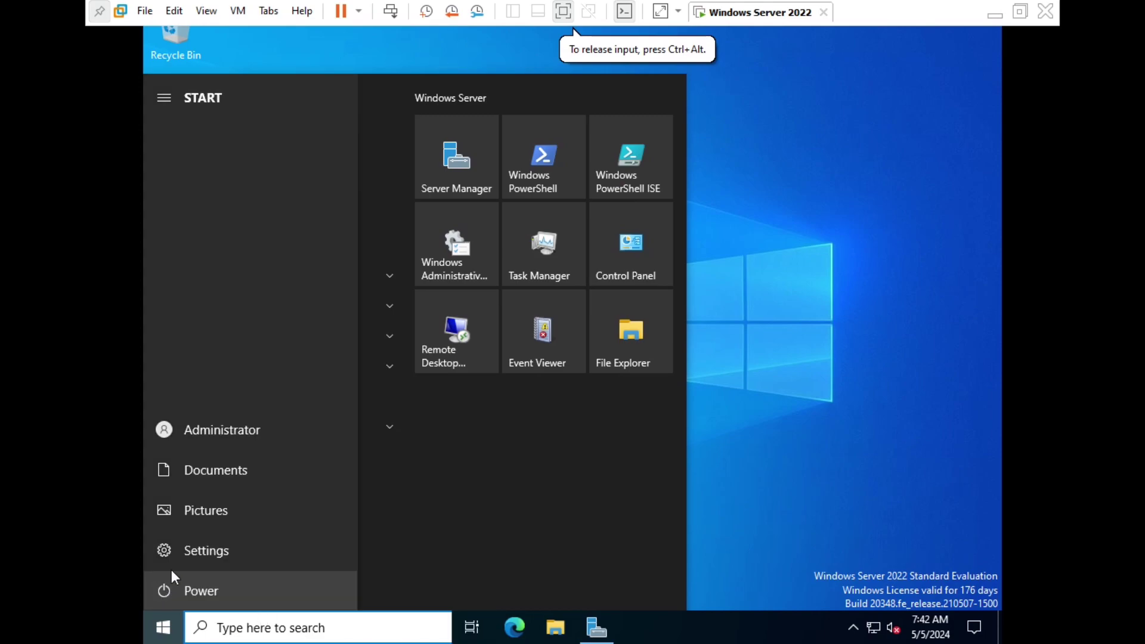
click(221, 594)
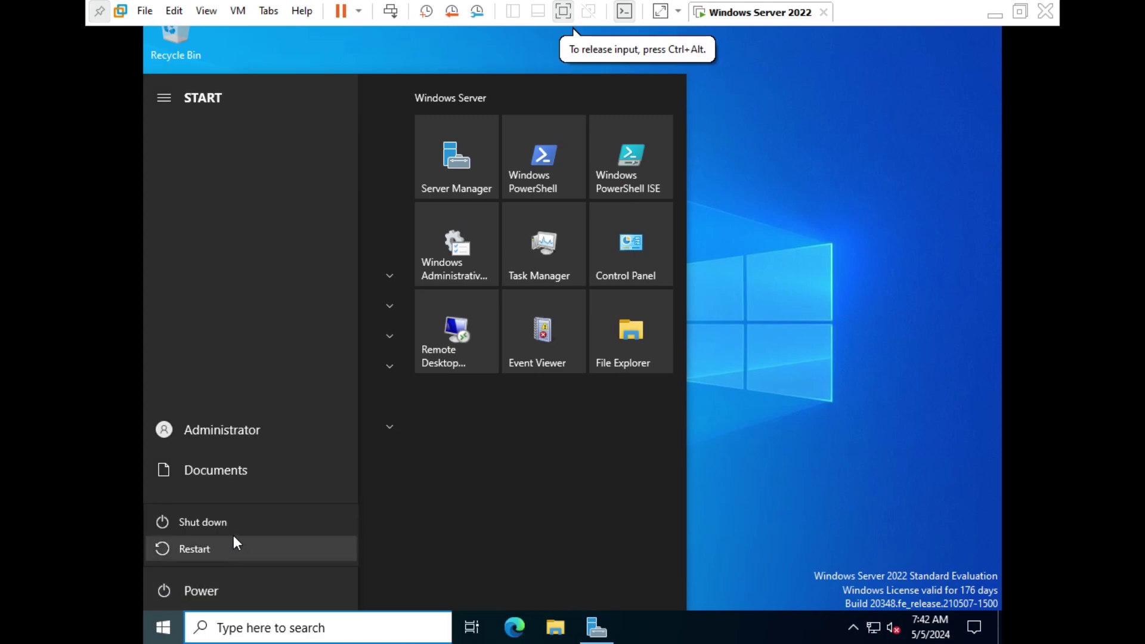
click(234, 521)
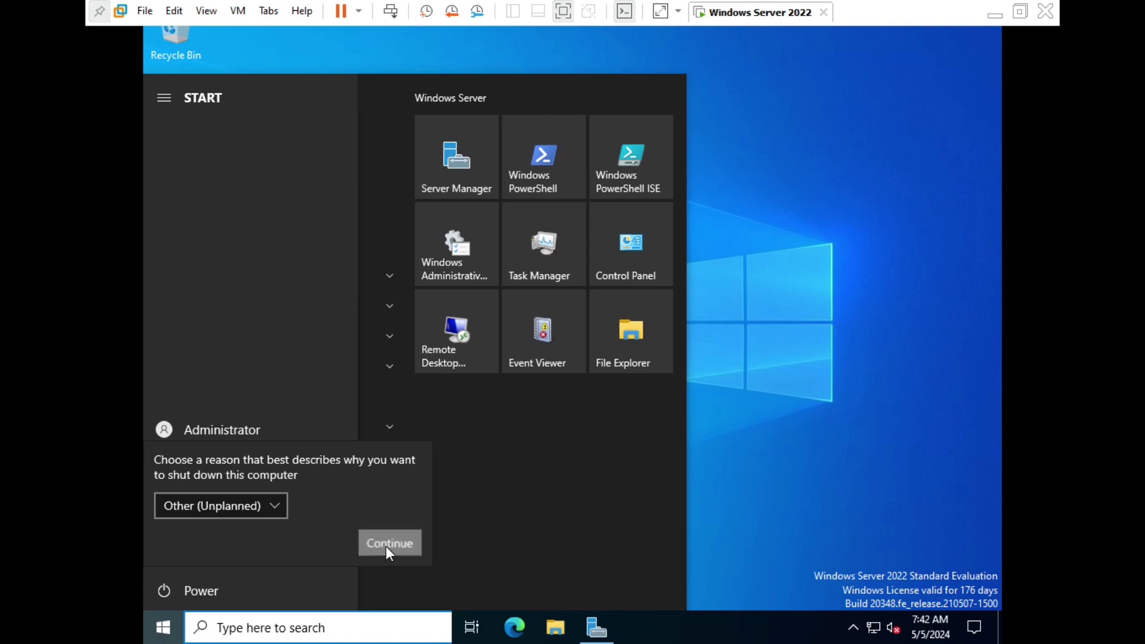
click(386, 546)
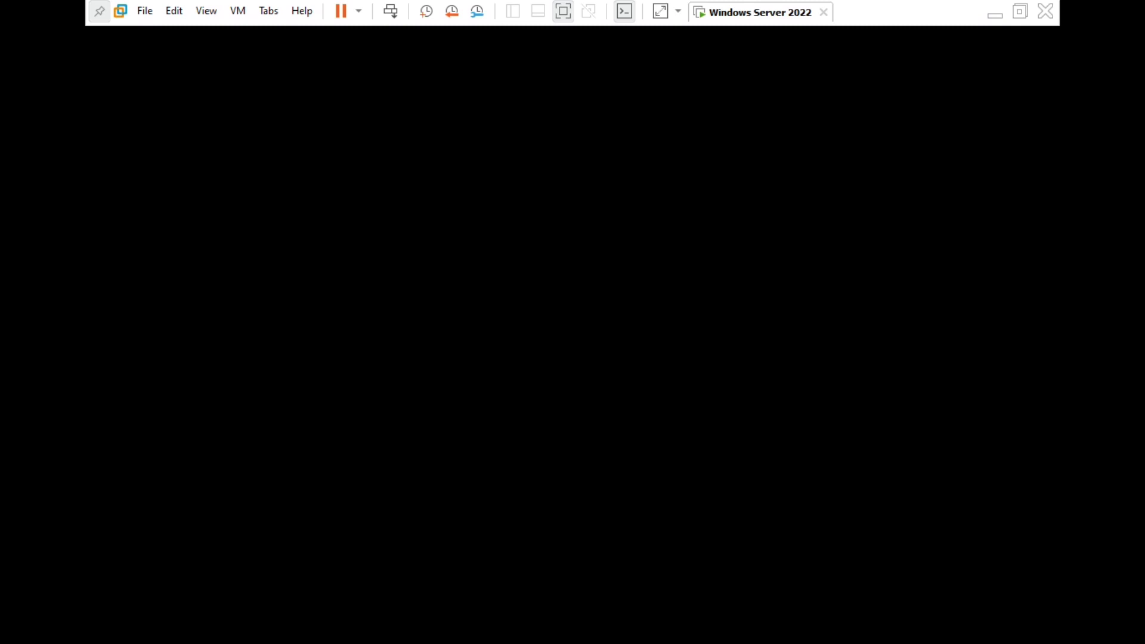
click(558, 12)
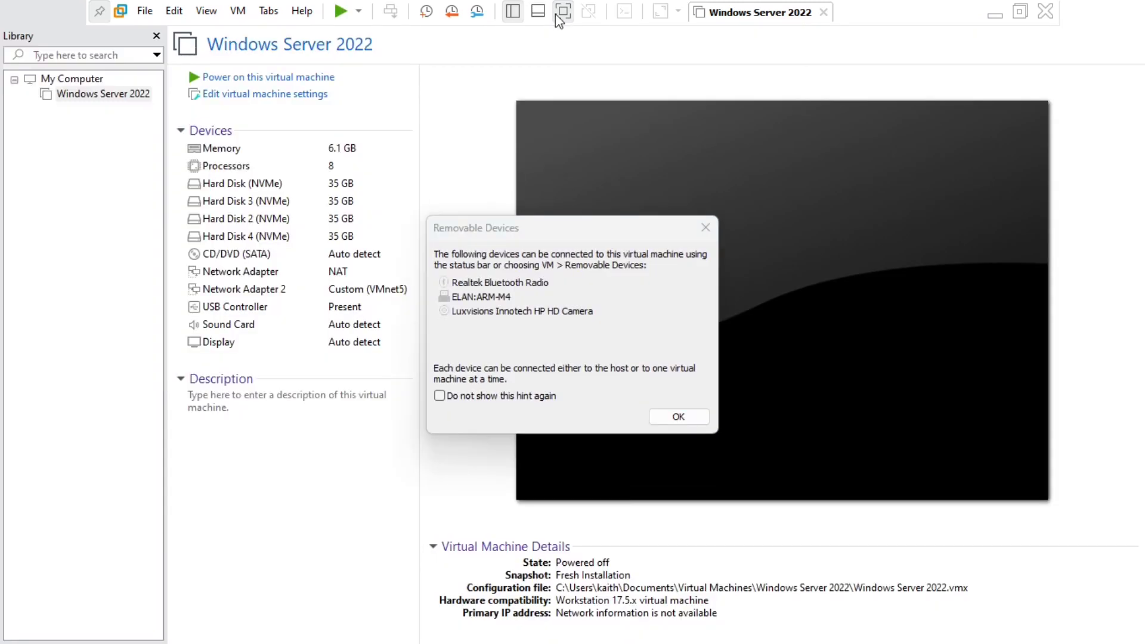
click(678, 416)
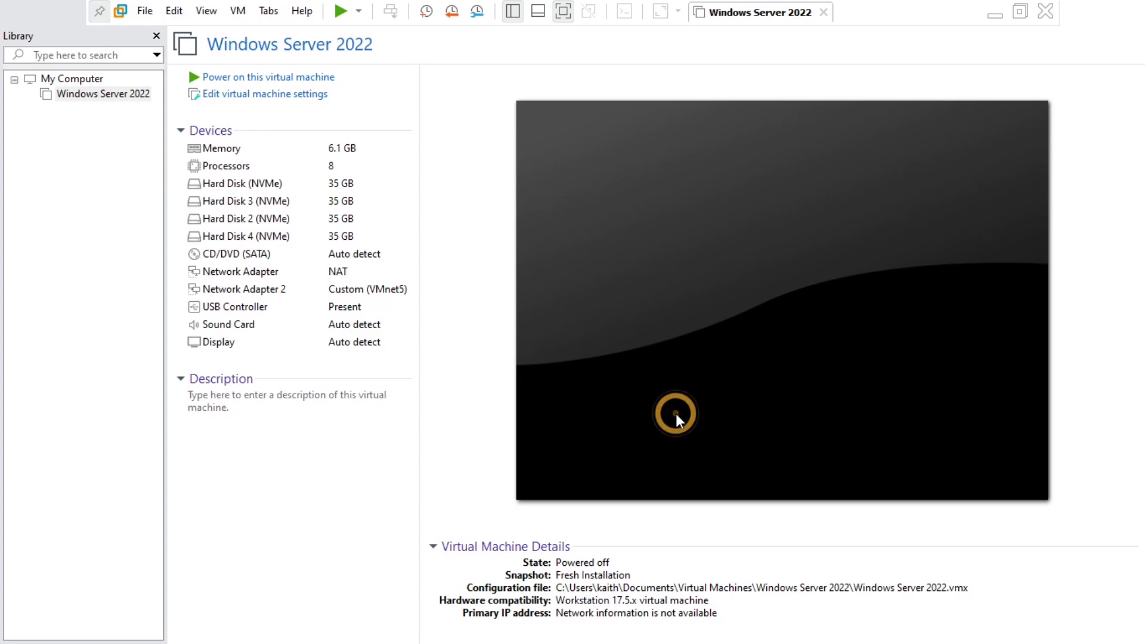
click(1019, 12)
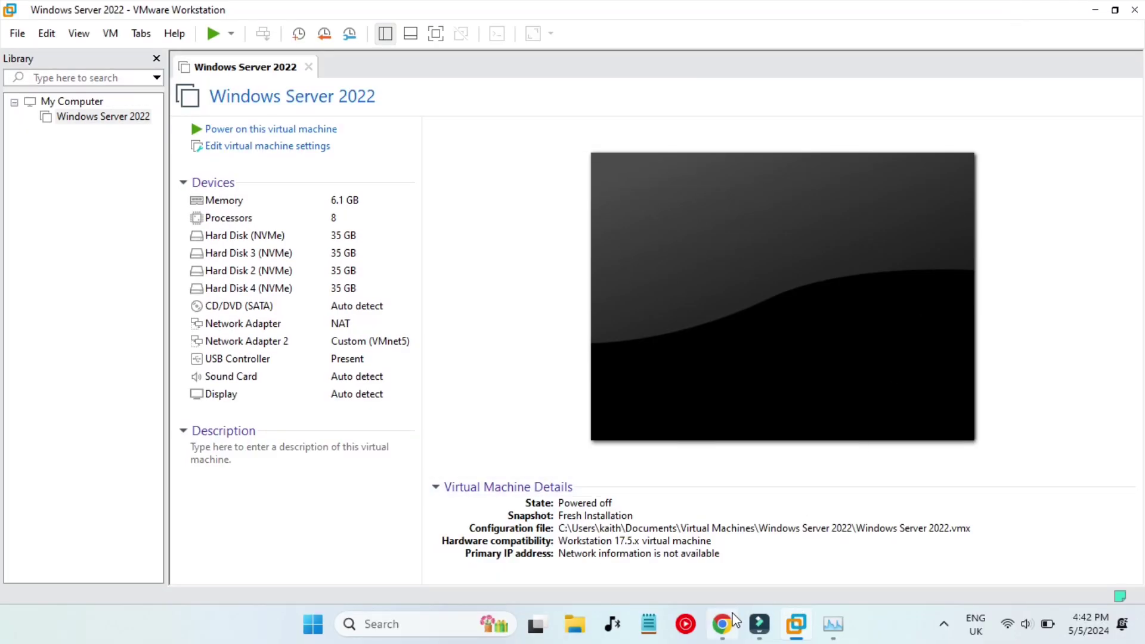
Review clone steps 33–35 (Manage > Clone, full clone, location), then minimize Chrome.
click(723, 624)
scroll(595, 279, down, 1)
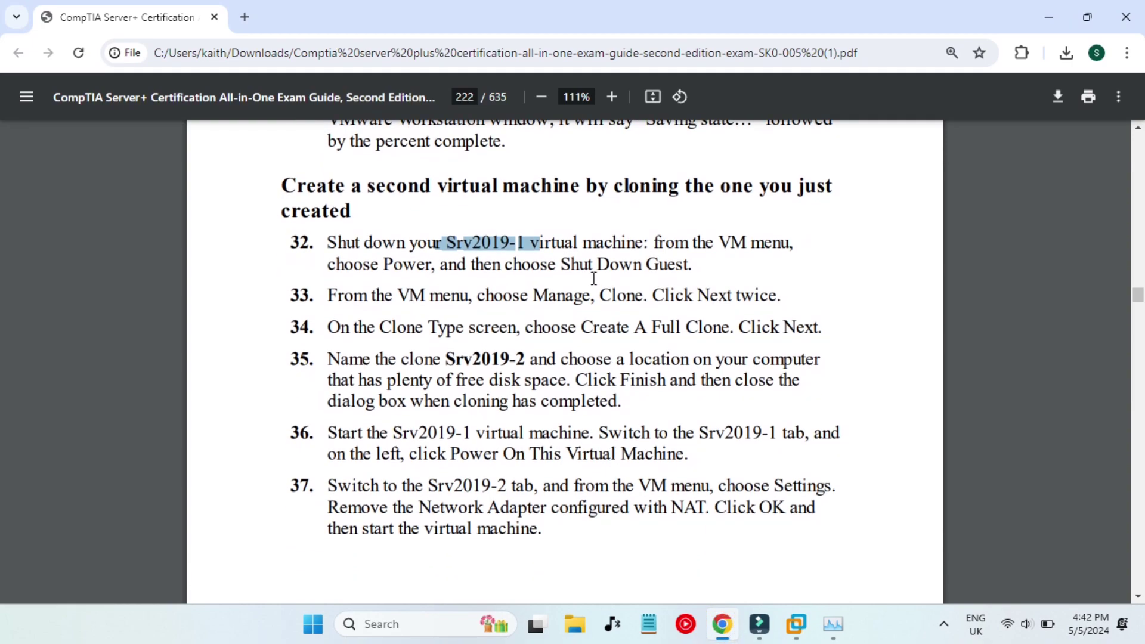
click(537, 294)
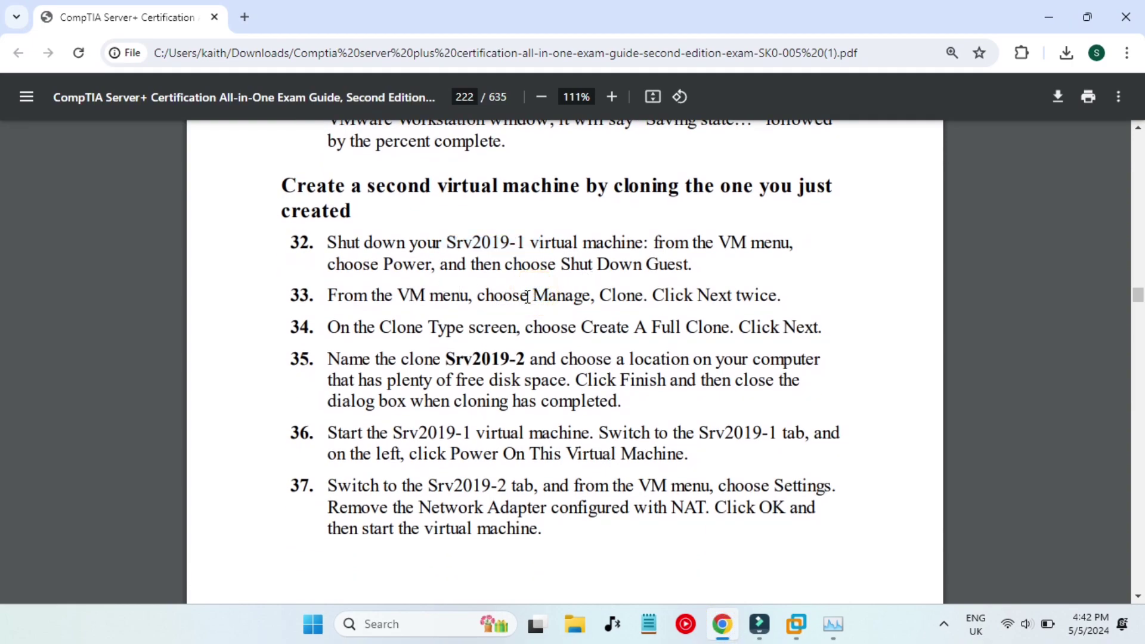
drag(480, 294, 585, 295)
click(609, 295)
drag(526, 327, 731, 329)
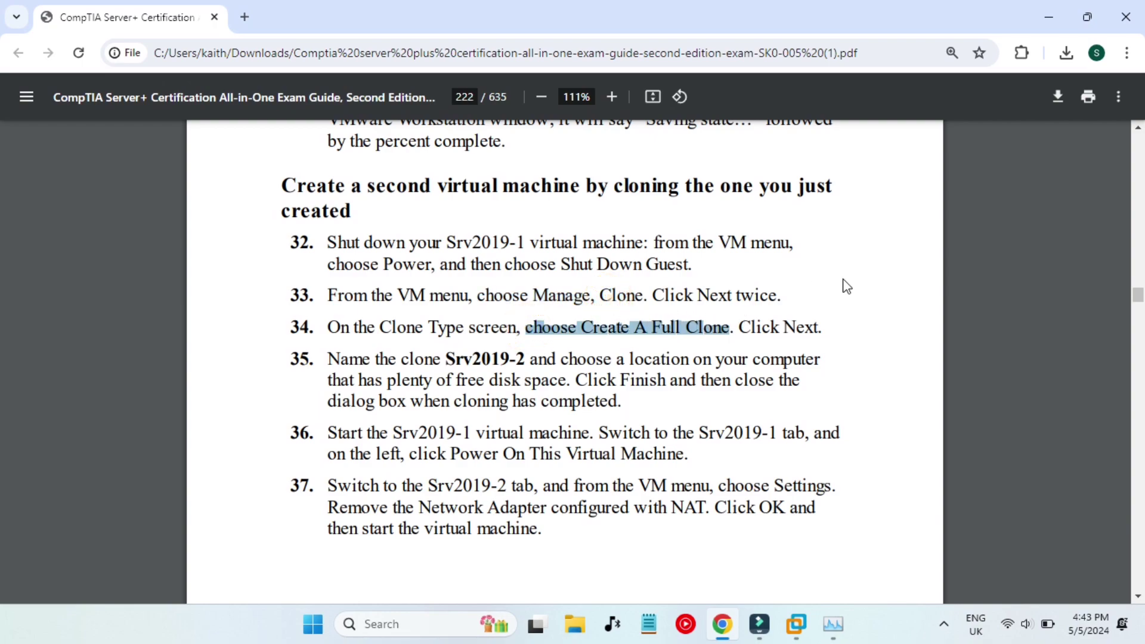
drag(650, 349, 743, 359)
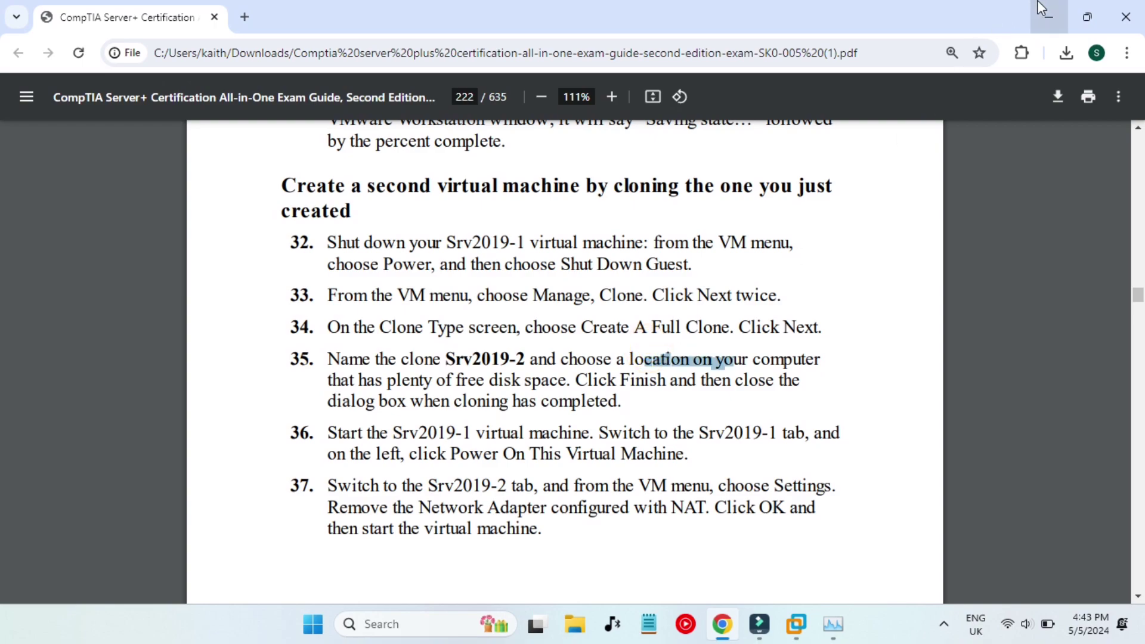
click(1049, 17)
Full-clone Windows Server 2022 from its current state as 'Clone of Windows Server 2022' in the default location.
right_click(221, 75)
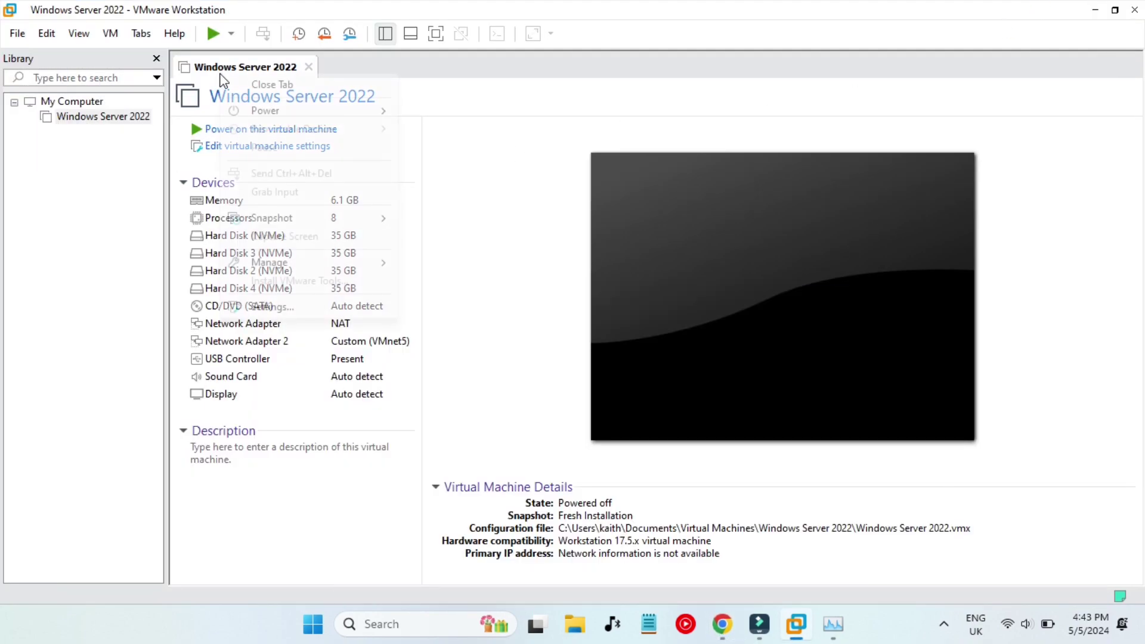
mouse_move(267, 268)
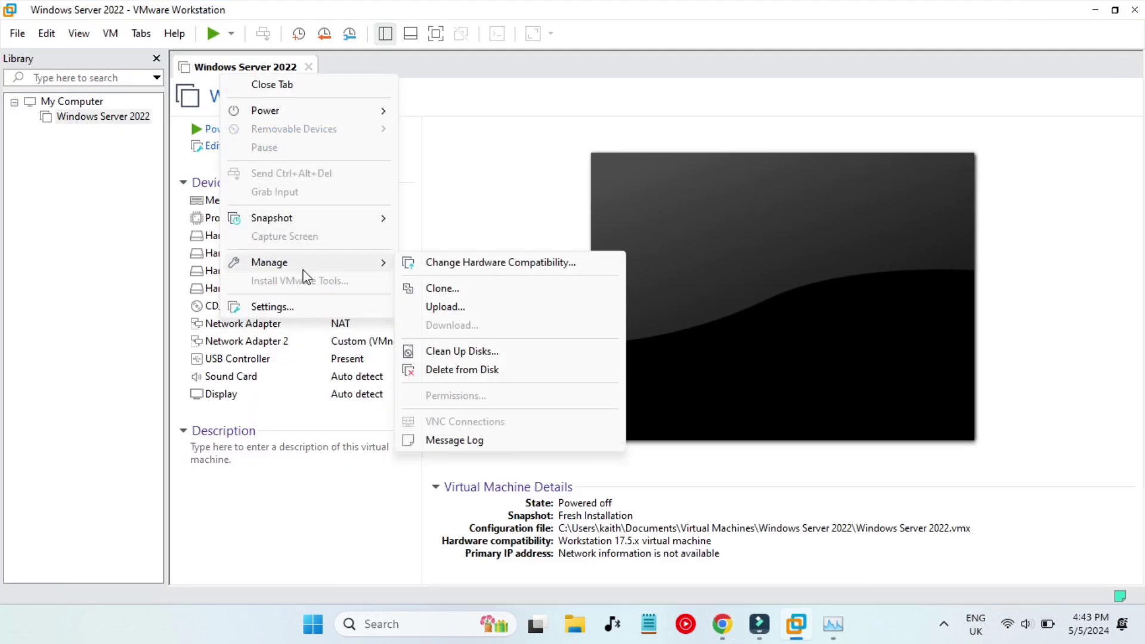
click(452, 288)
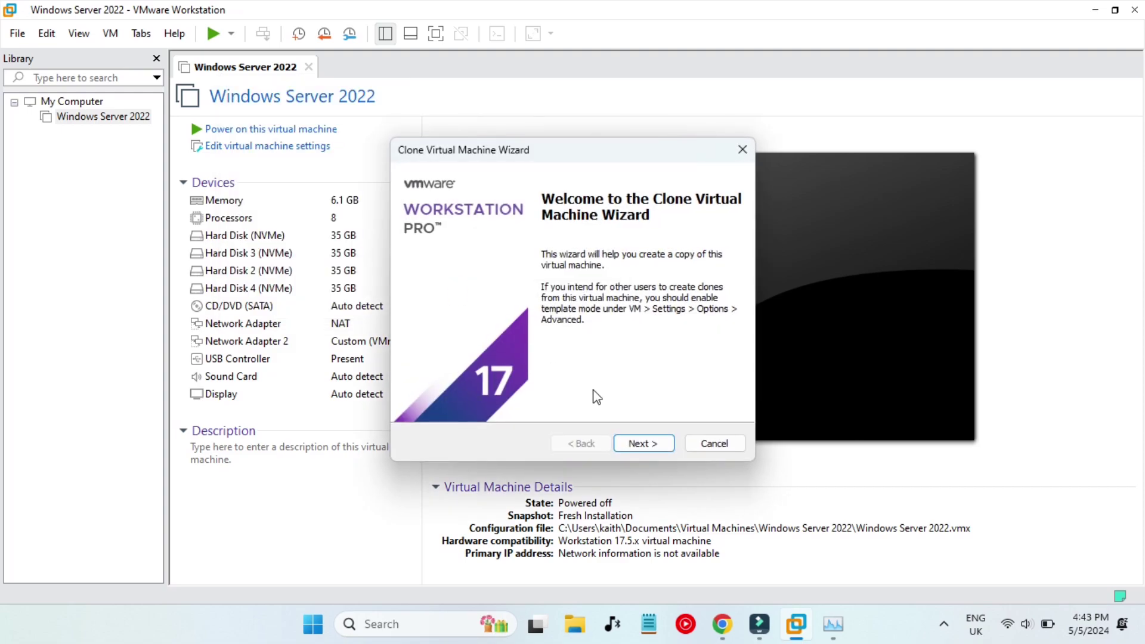
click(641, 445)
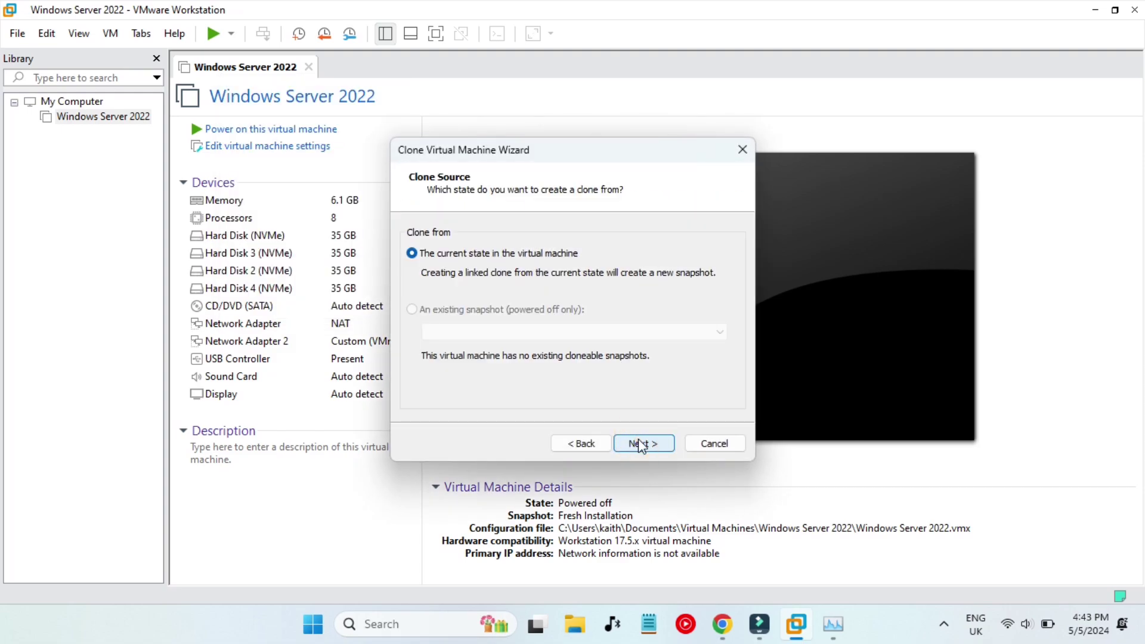
click(641, 445)
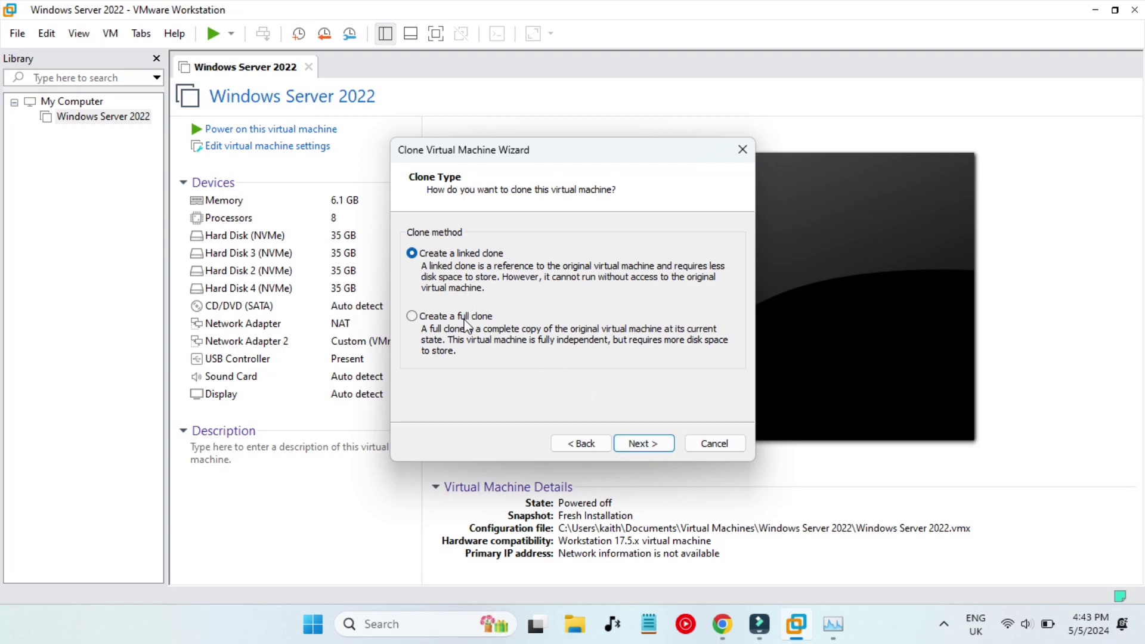
click(444, 317)
click(636, 444)
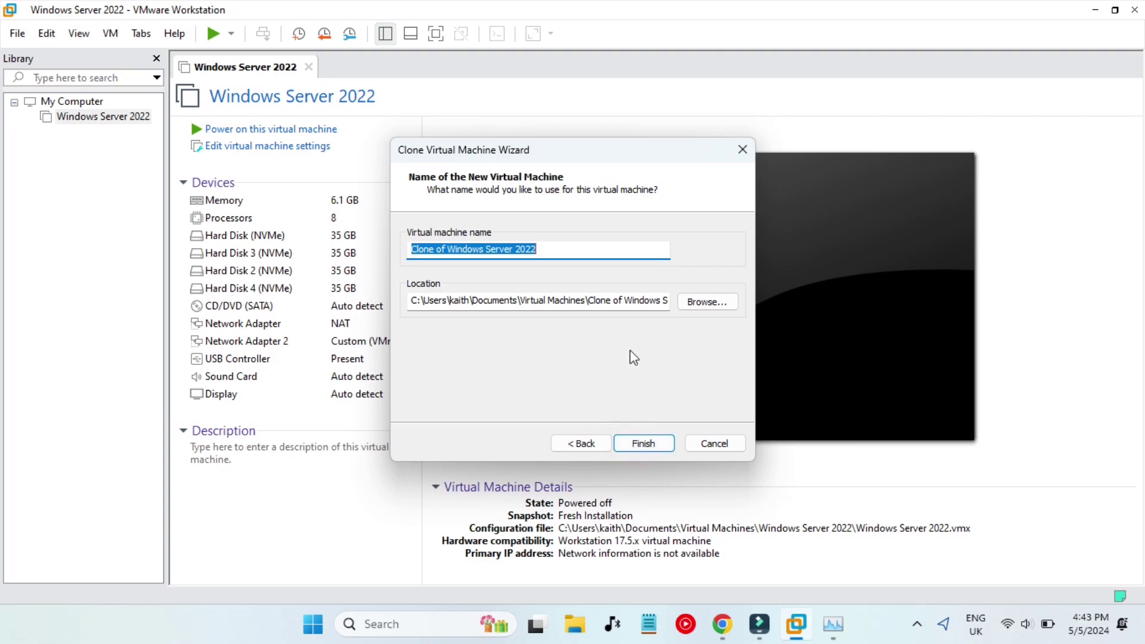
click(636, 301)
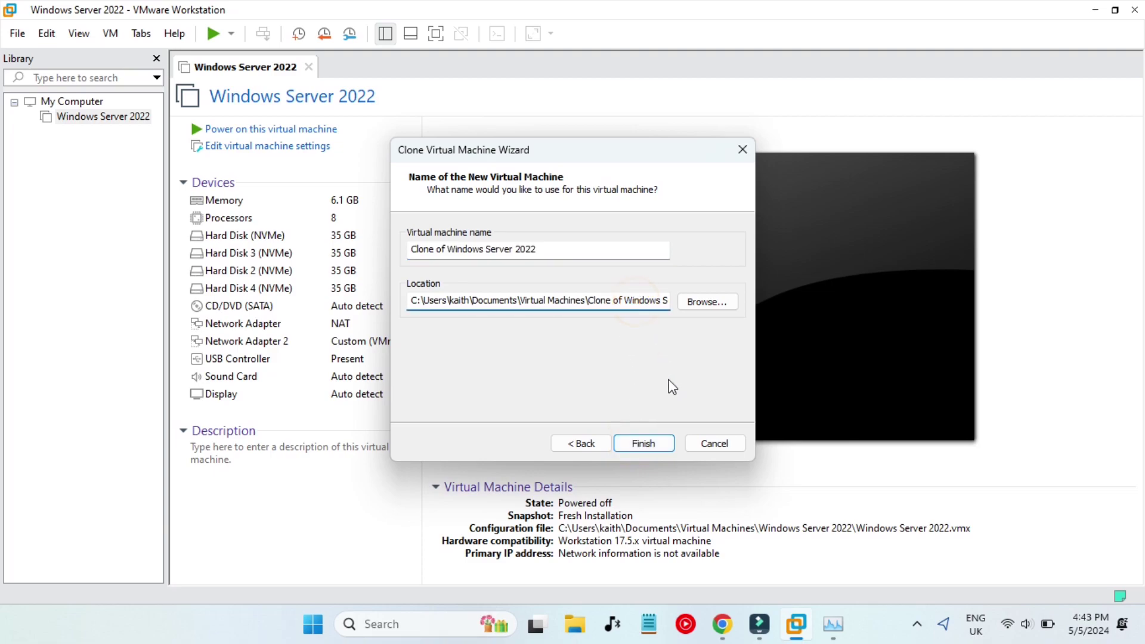
key(End)
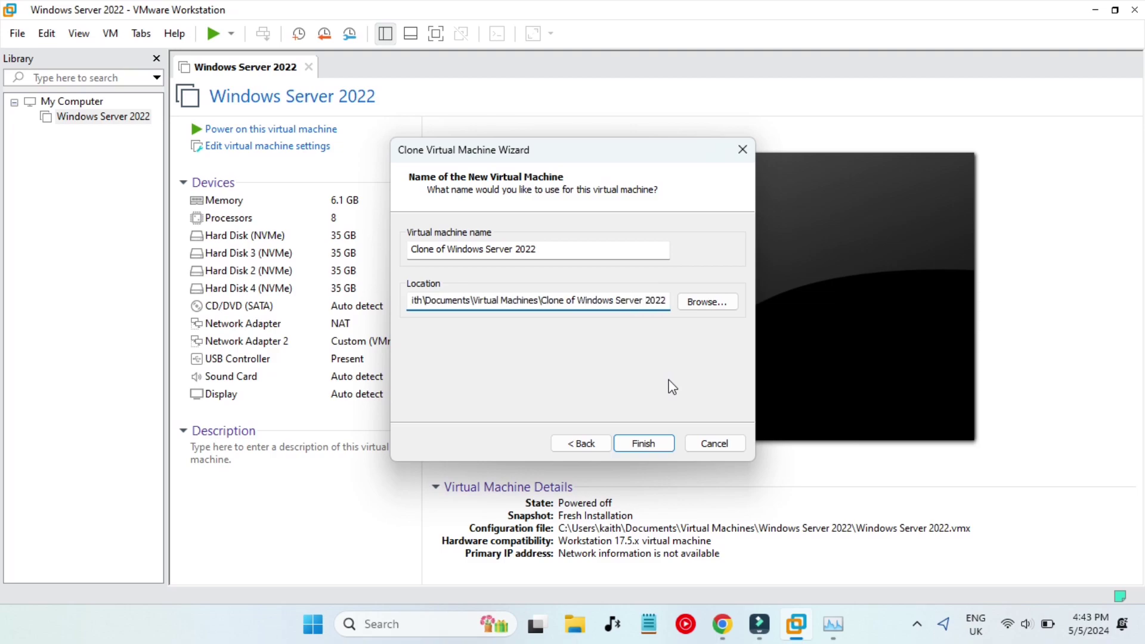
click(647, 442)
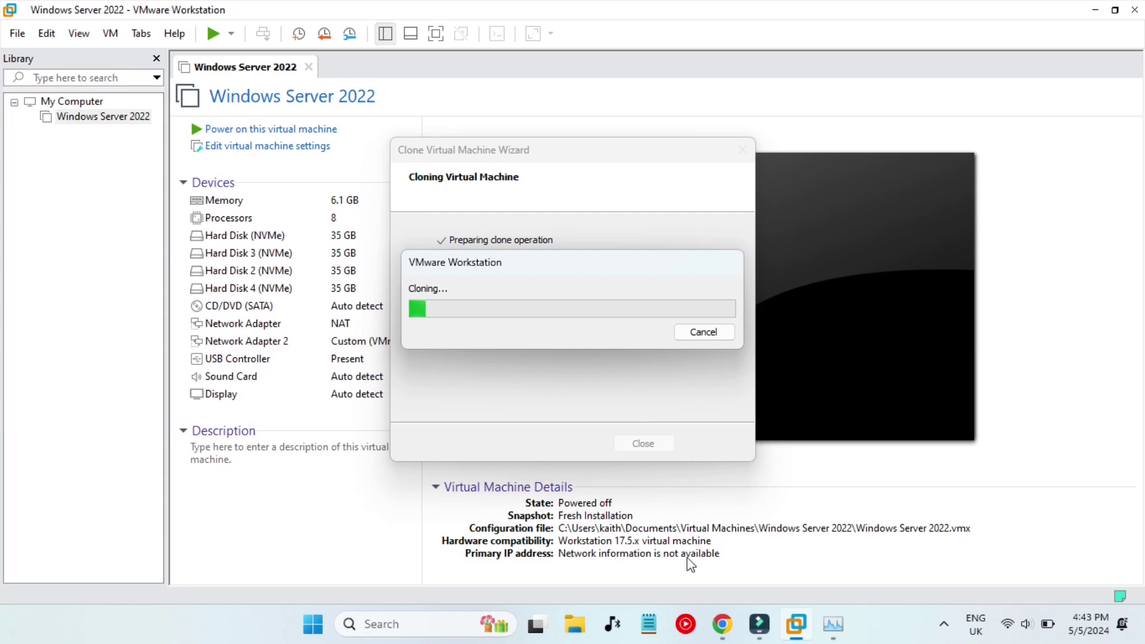
Read steps 35–37 on clone completion and switching to the Srv2019-1 tab, then minimize Chrome.
click(723, 624)
scroll(576, 405, down, 3)
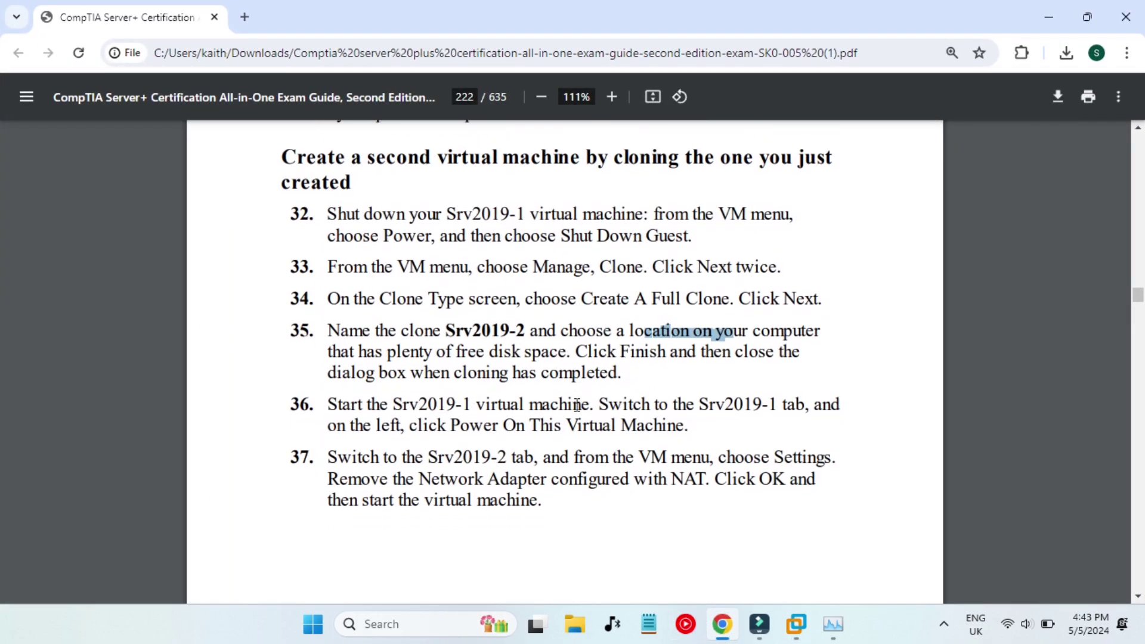
click(609, 427)
scroll(597, 352, down, 1)
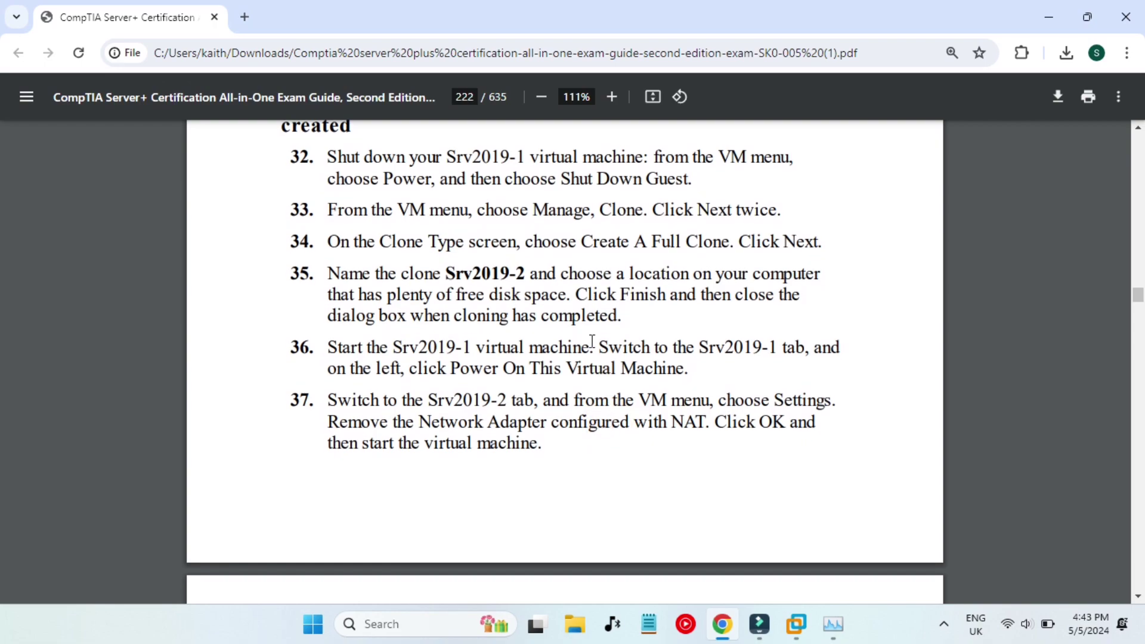
drag(467, 317, 620, 317)
click(648, 330)
scroll(648, 330, down, 1)
drag(396, 320, 591, 320)
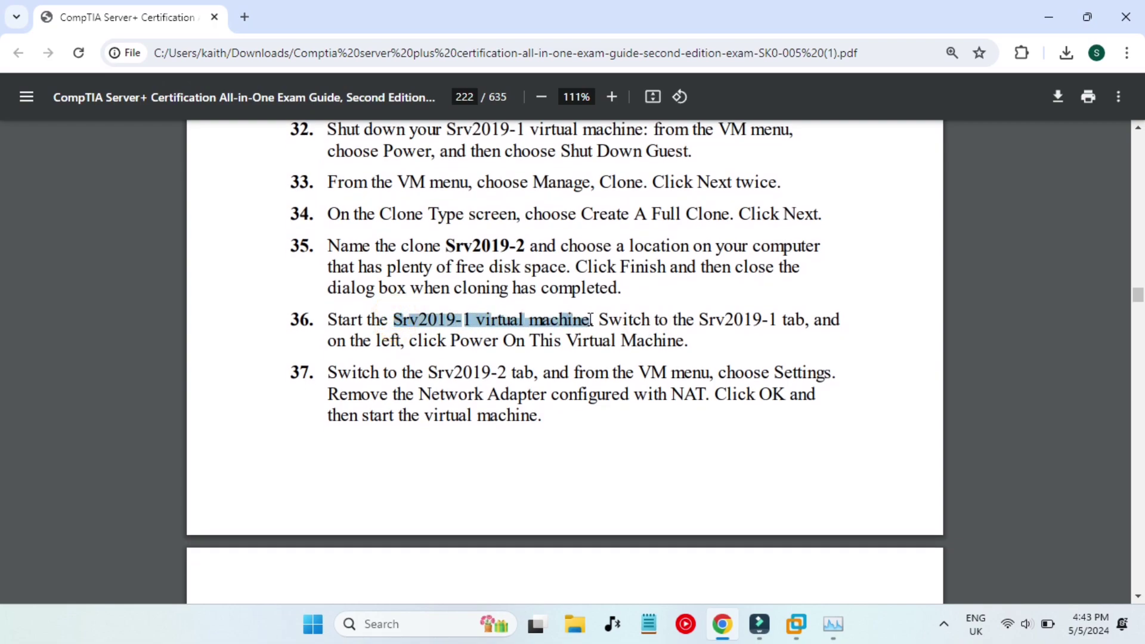
drag(703, 325, 737, 355)
click(774, 349)
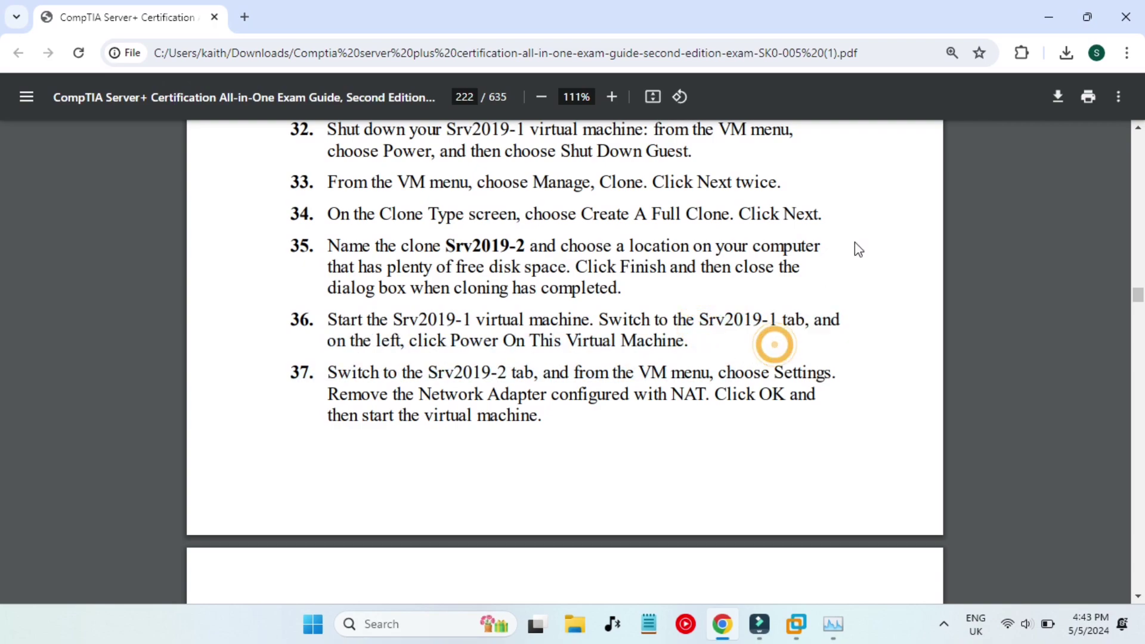
click(1041, 8)
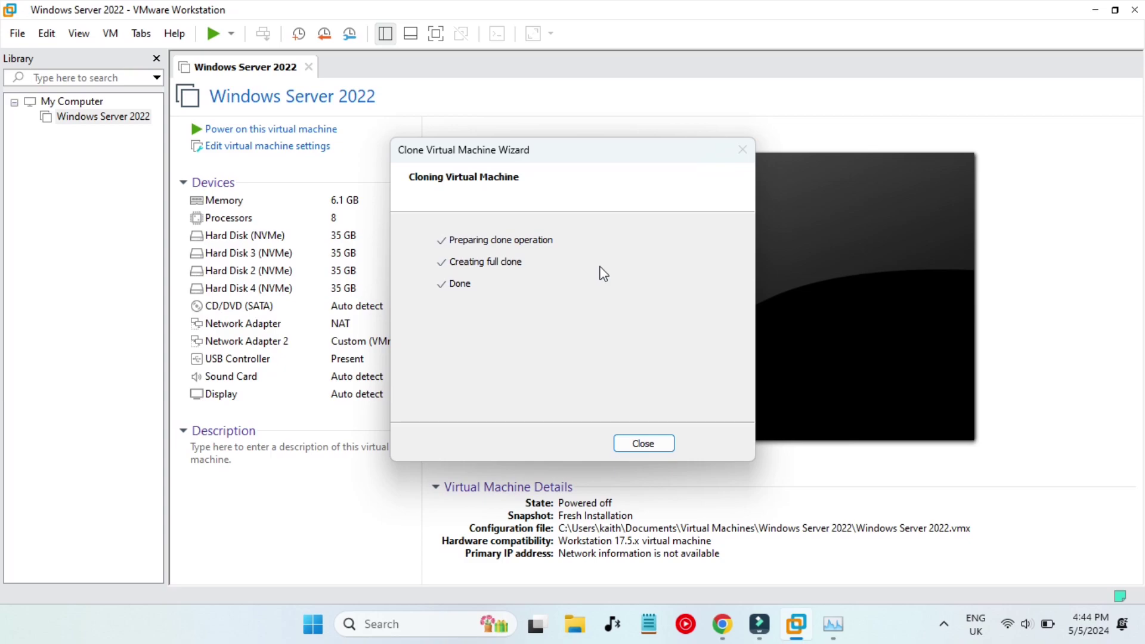
Close the finished clone wizard and glance over the lab guide.
click(652, 453)
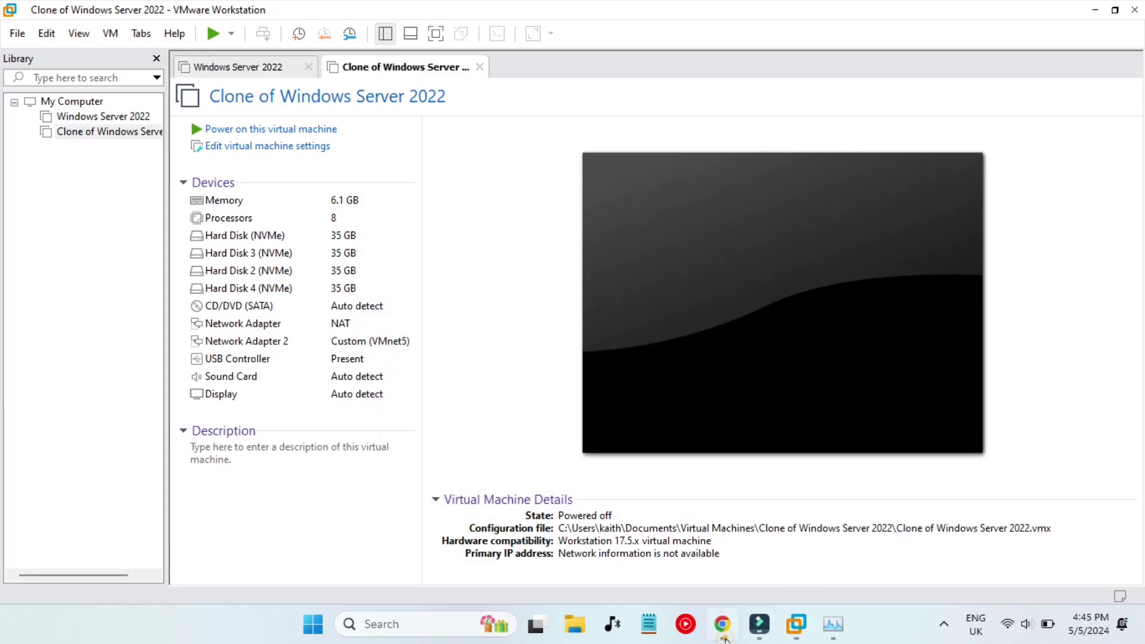
click(724, 625)
scroll(631, 426, down, 1)
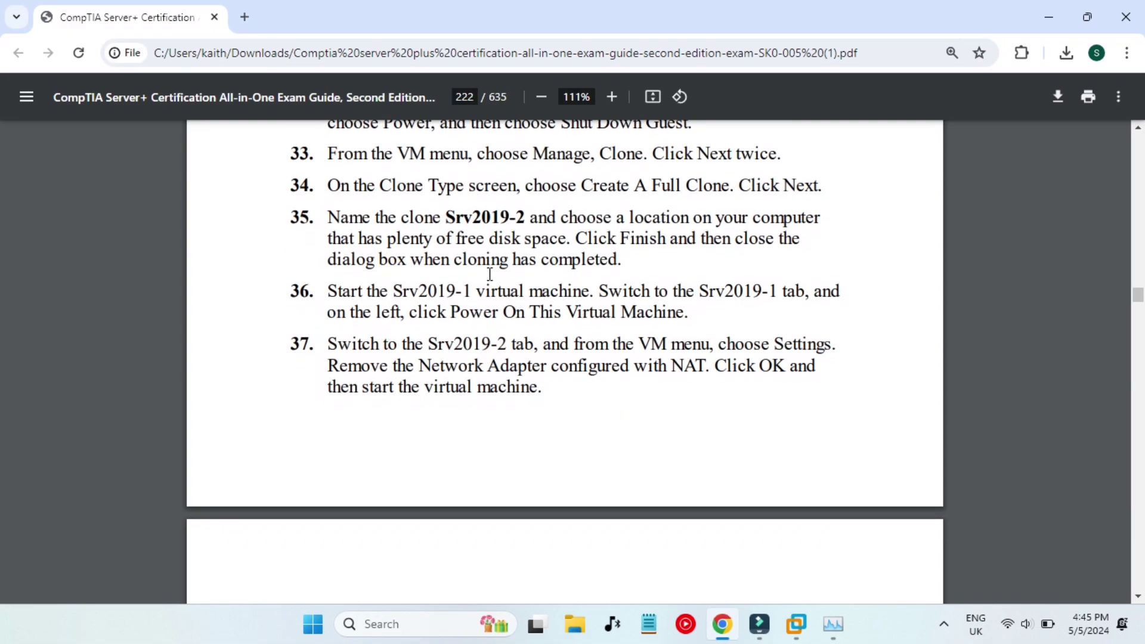
scroll(466, 226, up, 1)
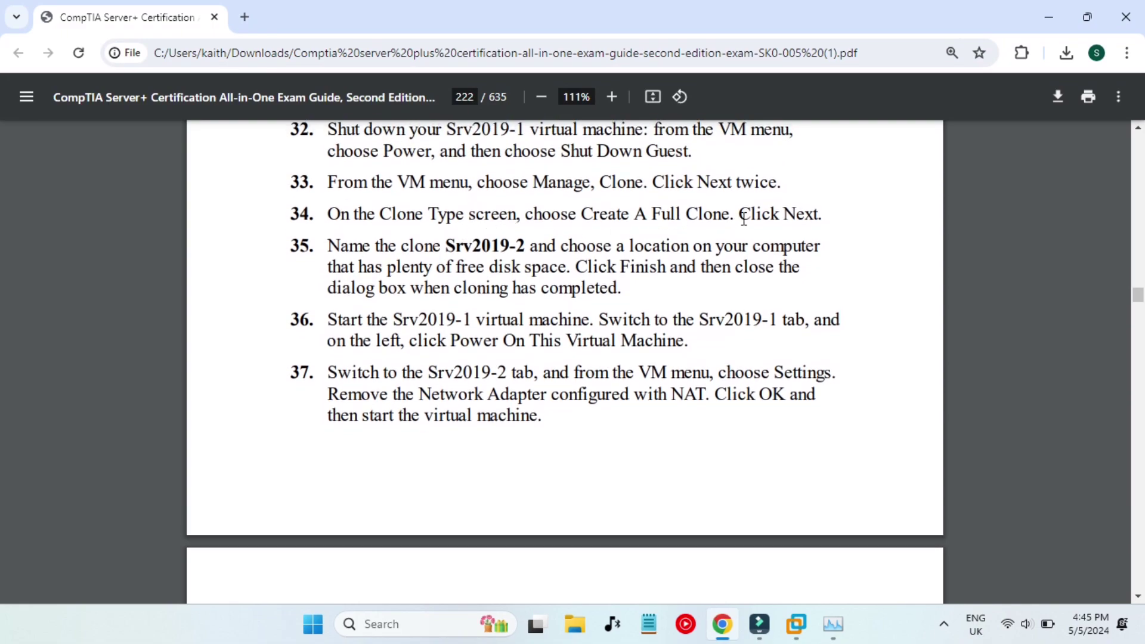
scroll(700, 372, down, 1)
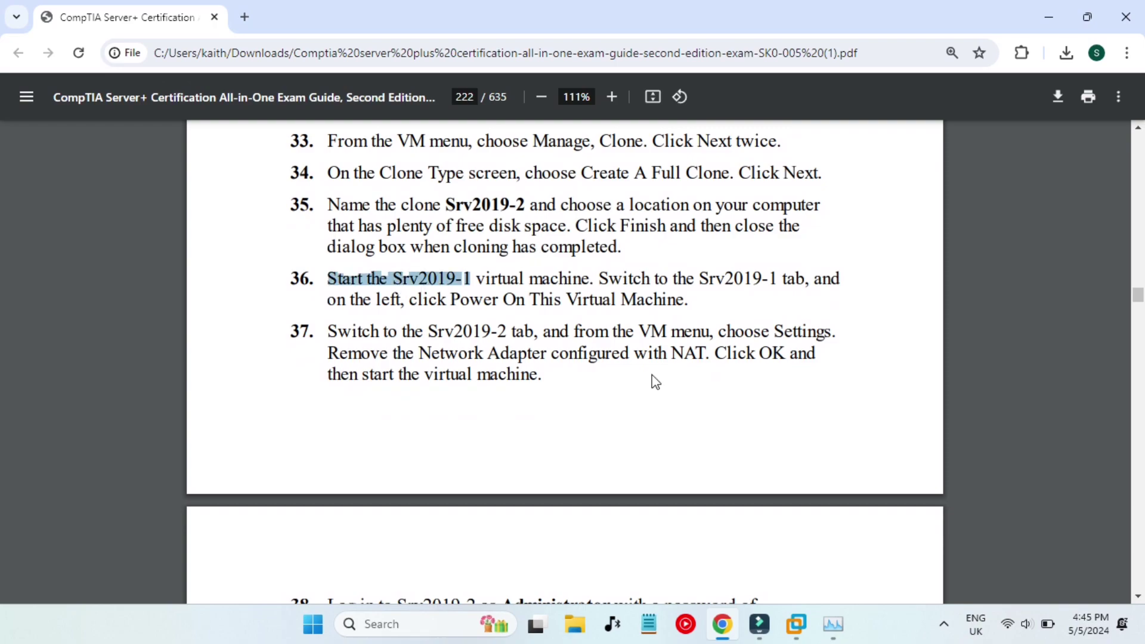
click(651, 374)
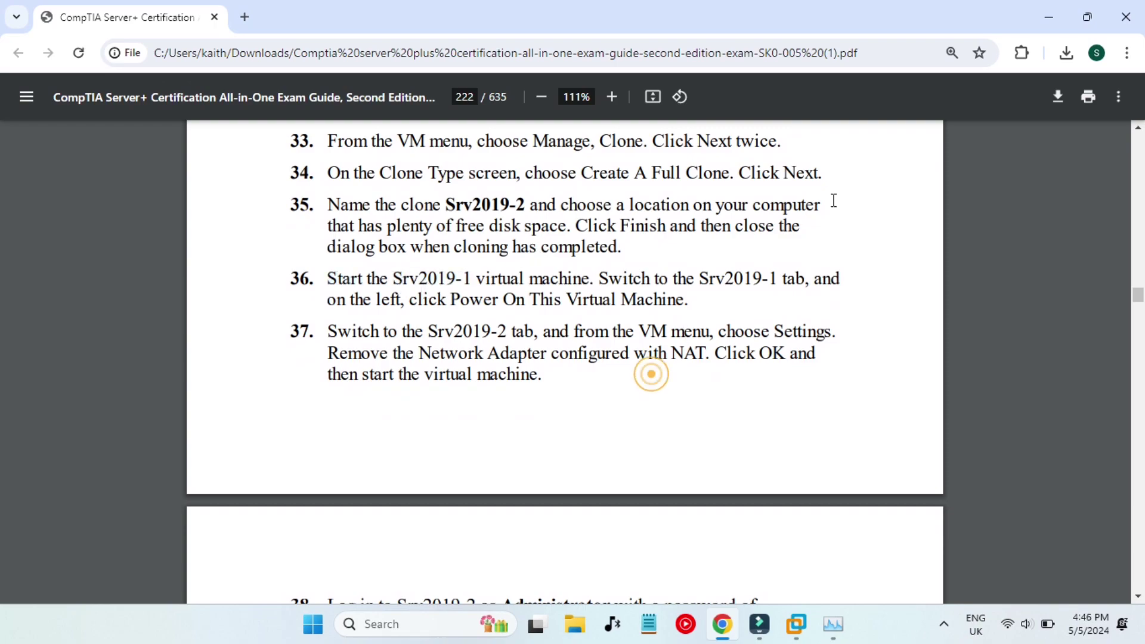
click(1050, 9)
Select Windows Server 2022 in the Library and power it on.
click(126, 189)
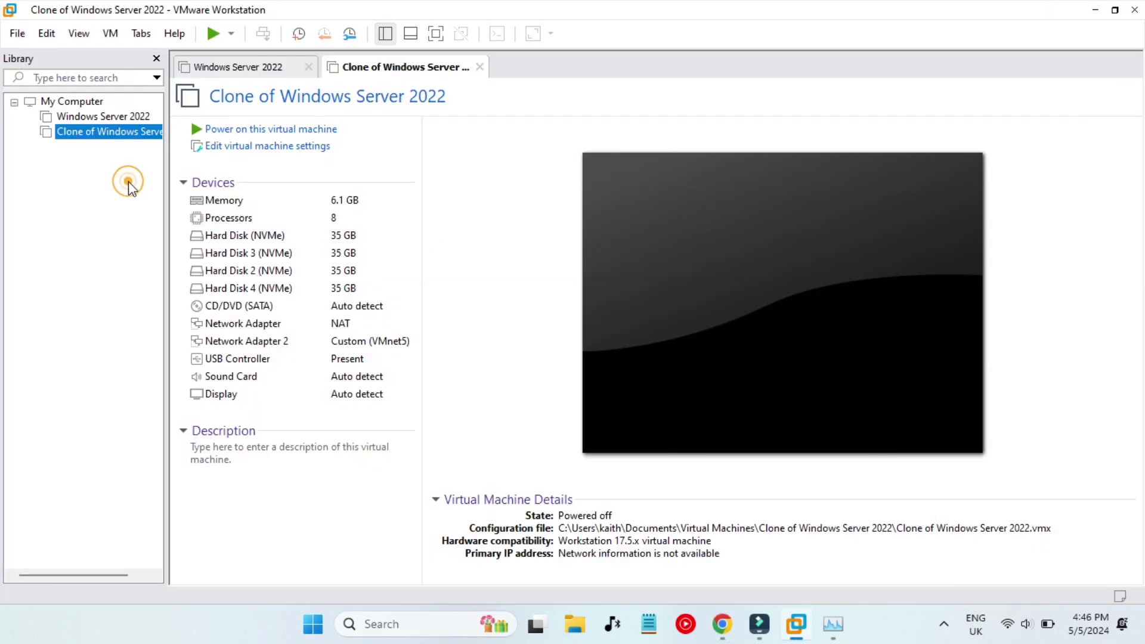
click(82, 117)
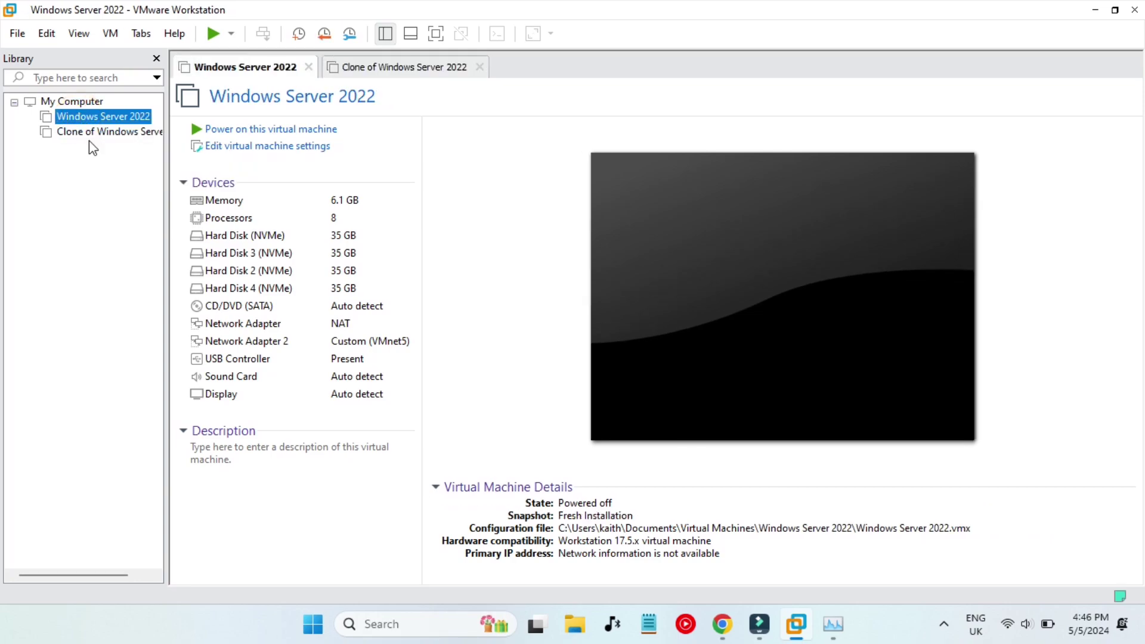
click(94, 134)
click(102, 117)
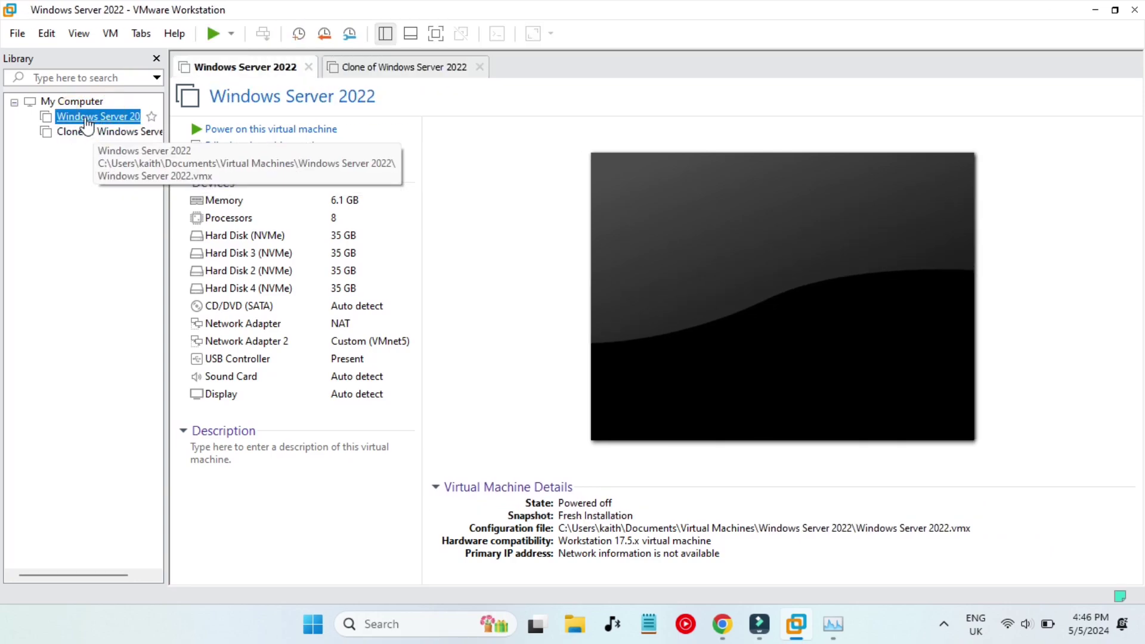
right_click(86, 118)
click(302, 127)
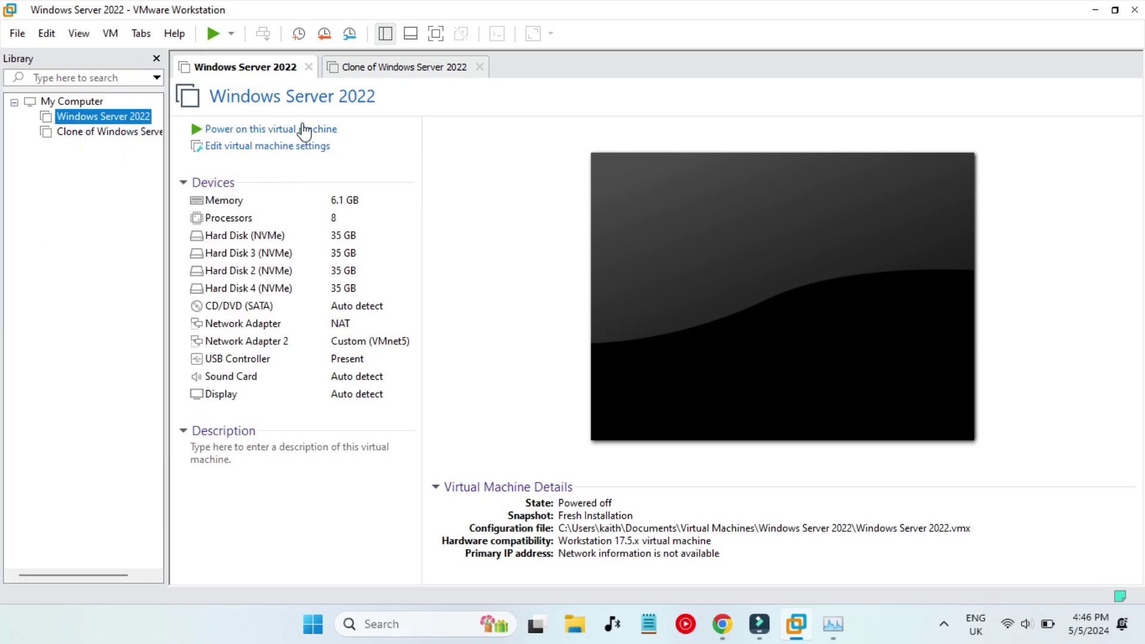
click(303, 128)
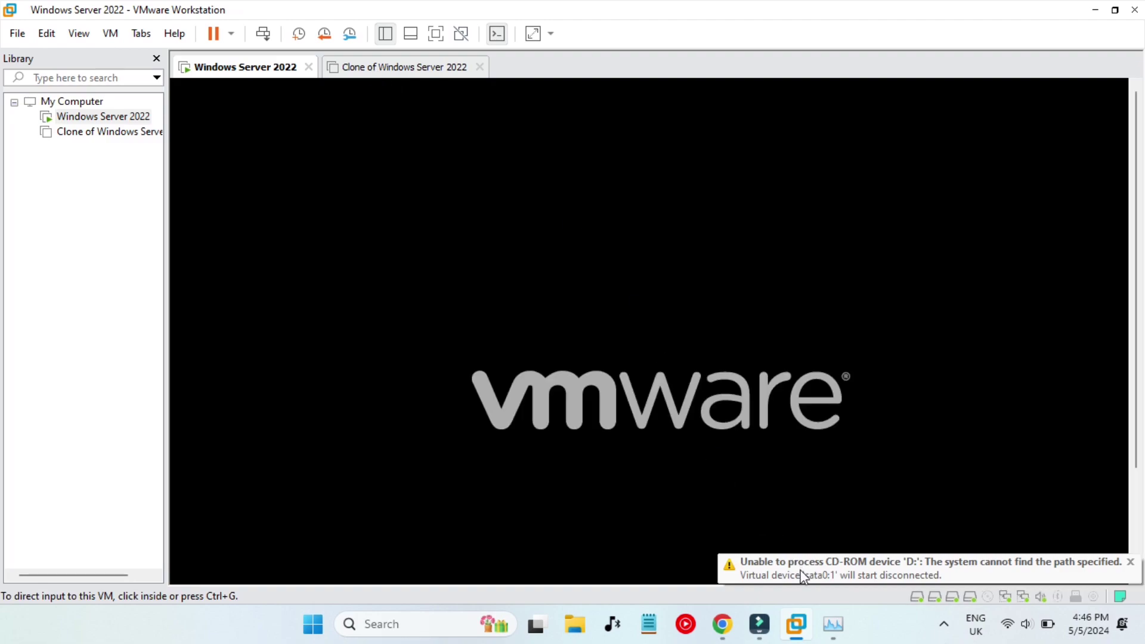
click(732, 635)
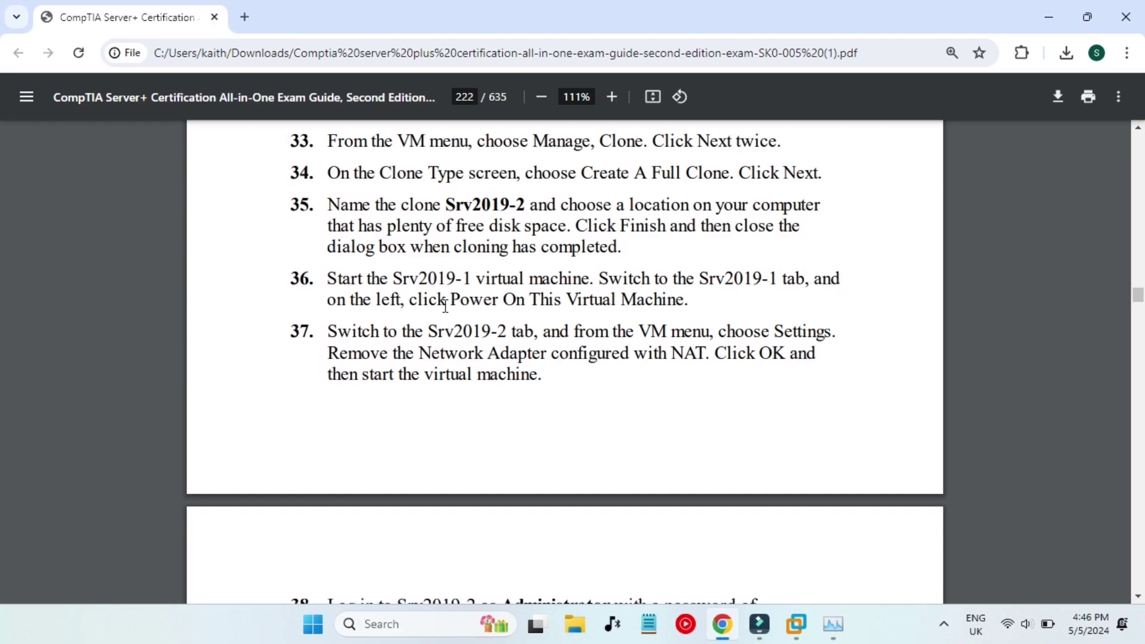
scroll(445, 306, down, 1)
drag(406, 283, 524, 280)
click(581, 341)
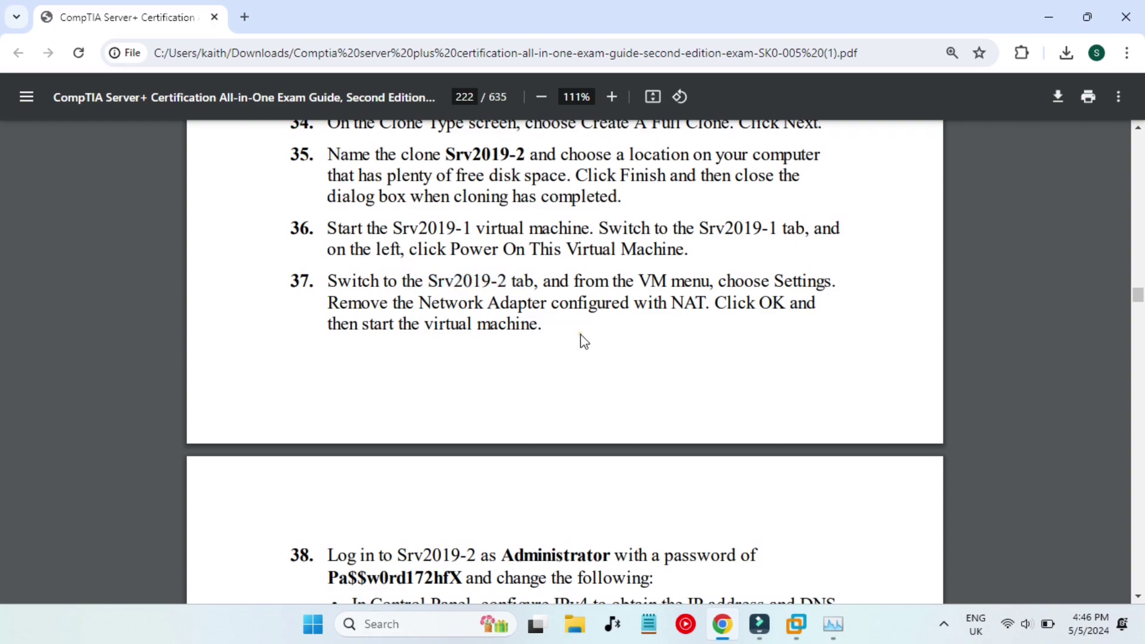
double_click(776, 279)
drag(528, 306, 678, 304)
click(711, 377)
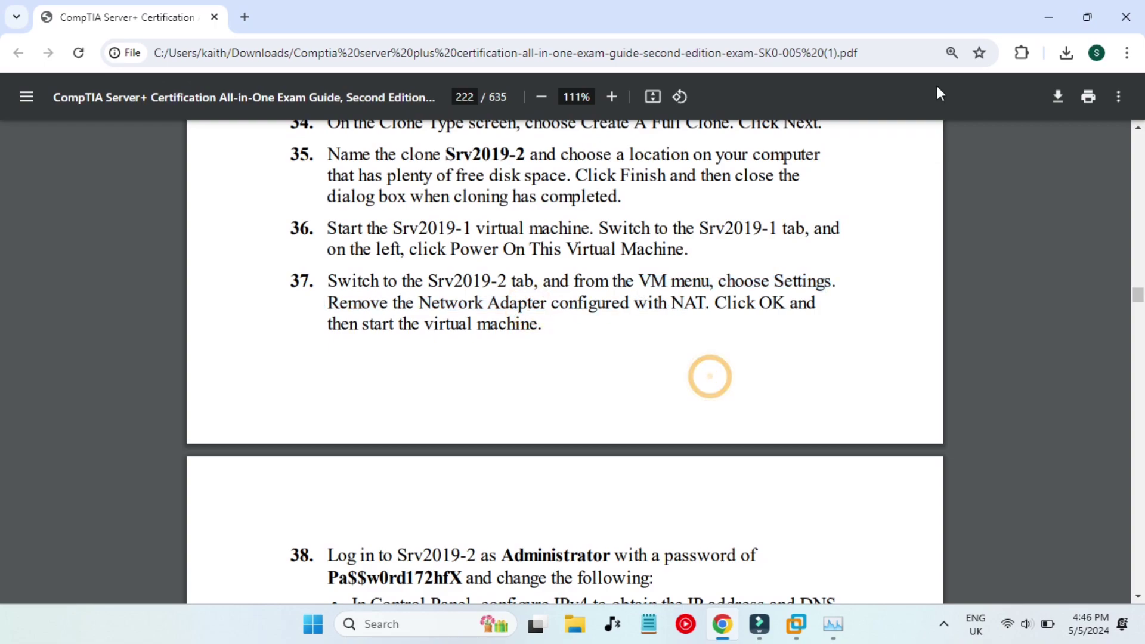
Sign in to the Windows Server 2022 VM as Administrator with the account password.
click(1050, 11)
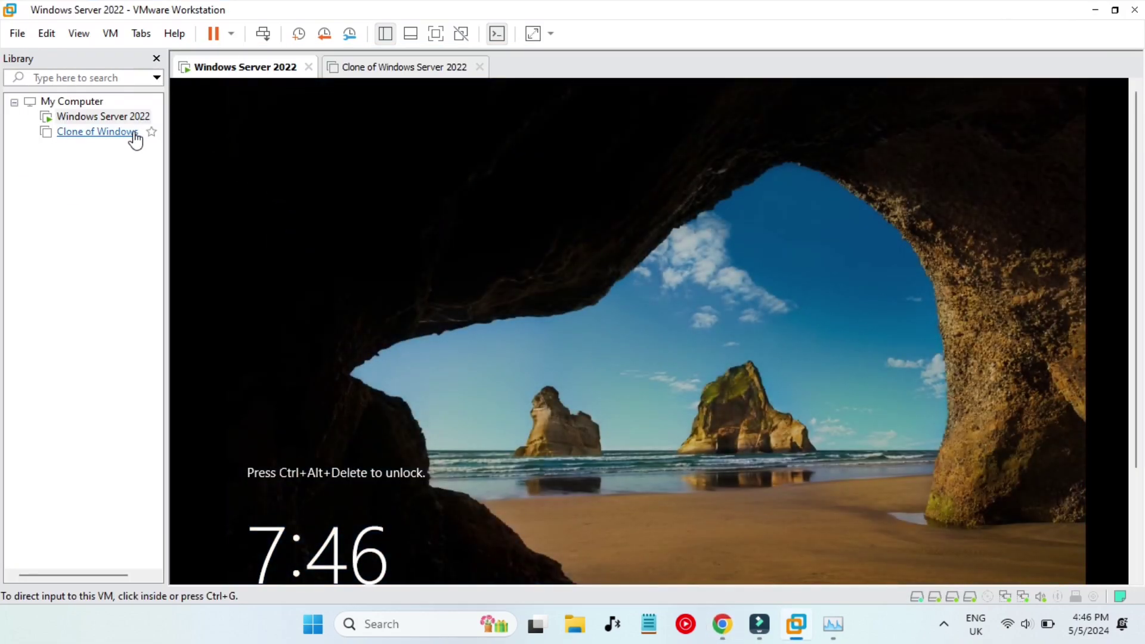
click(263, 33)
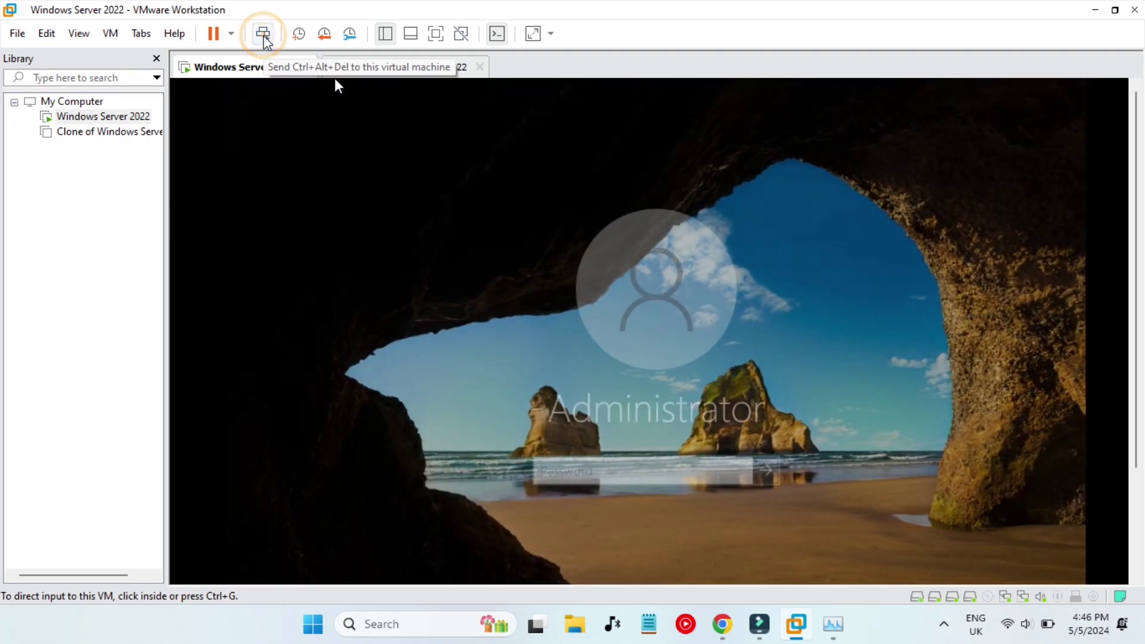
text(***)
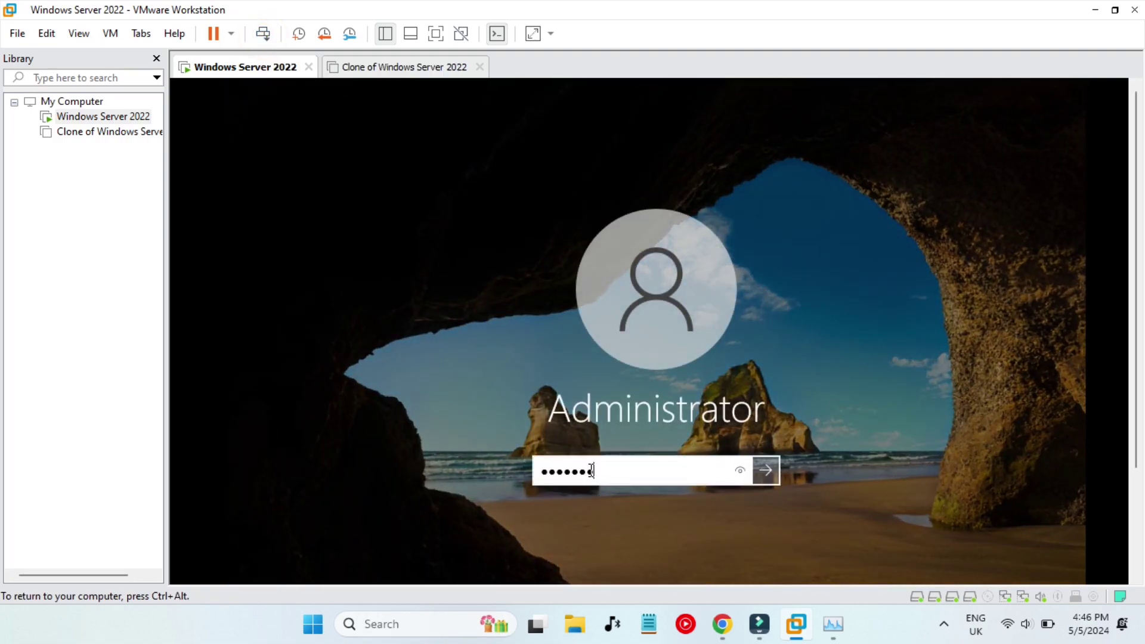
key(Return)
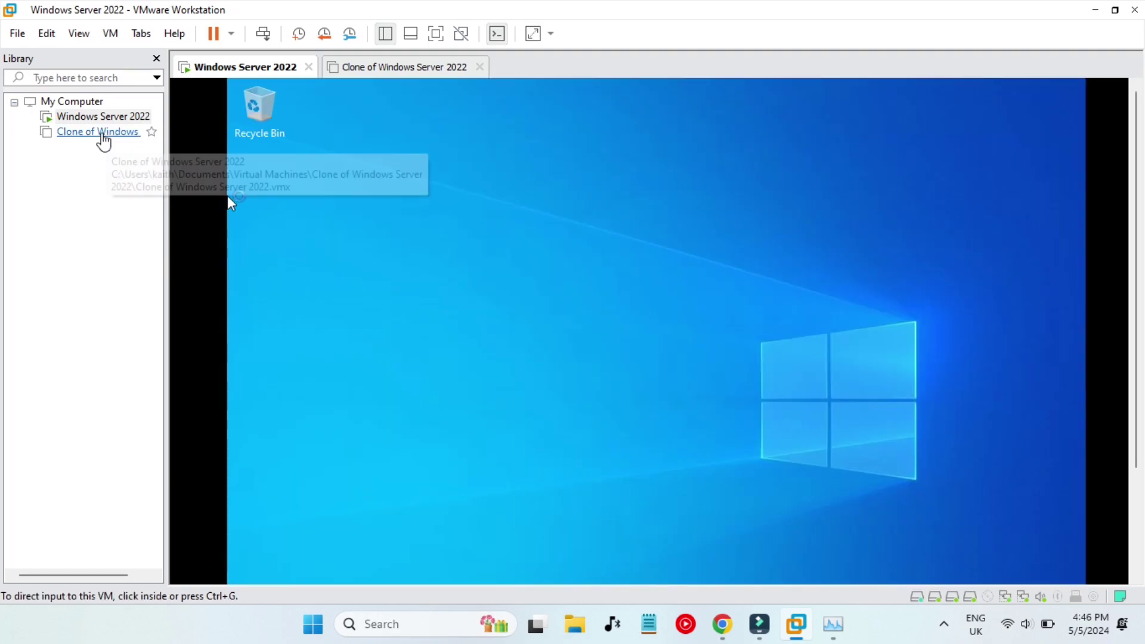
click(103, 139)
Remove the NAT network adapter from the clone's settings, keeping only Custom (VMnet5).
right_click(104, 140)
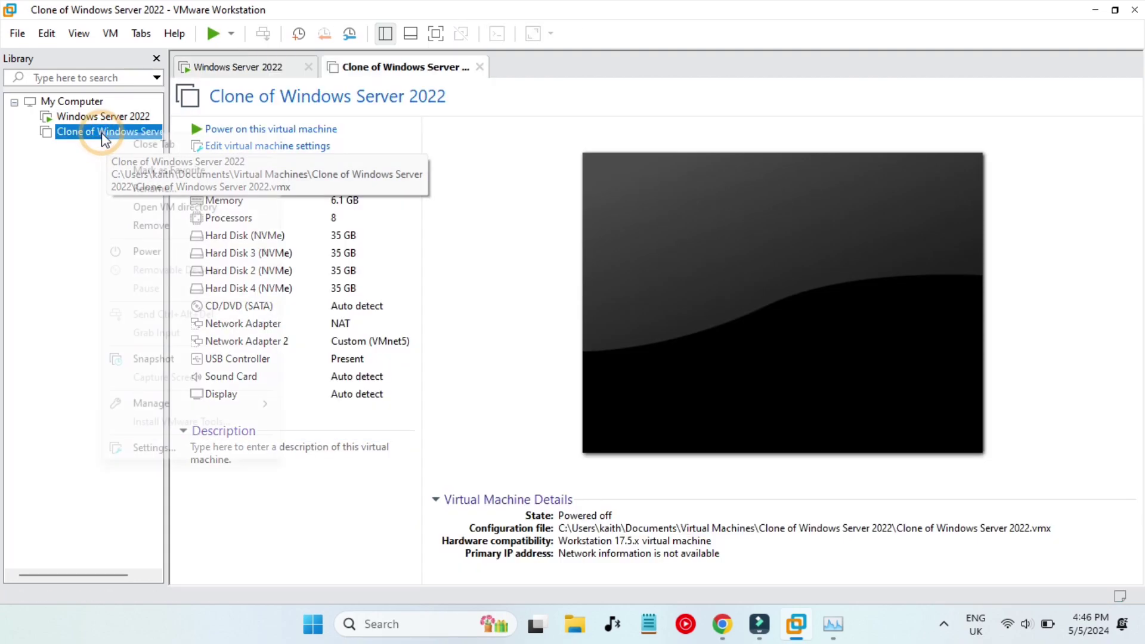
click(170, 447)
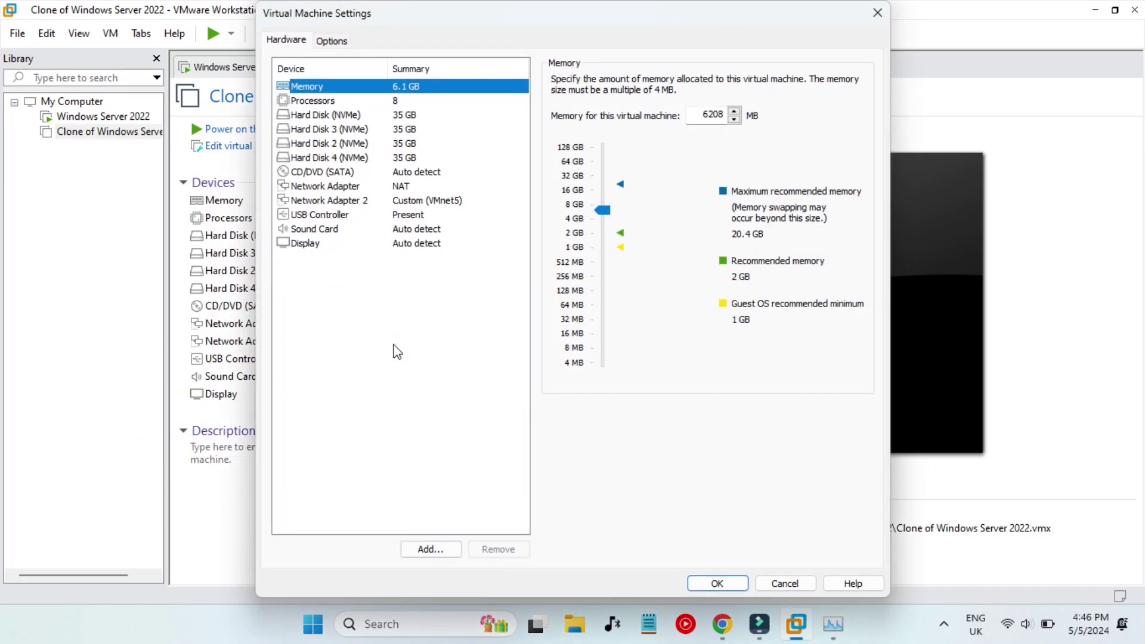
click(381, 186)
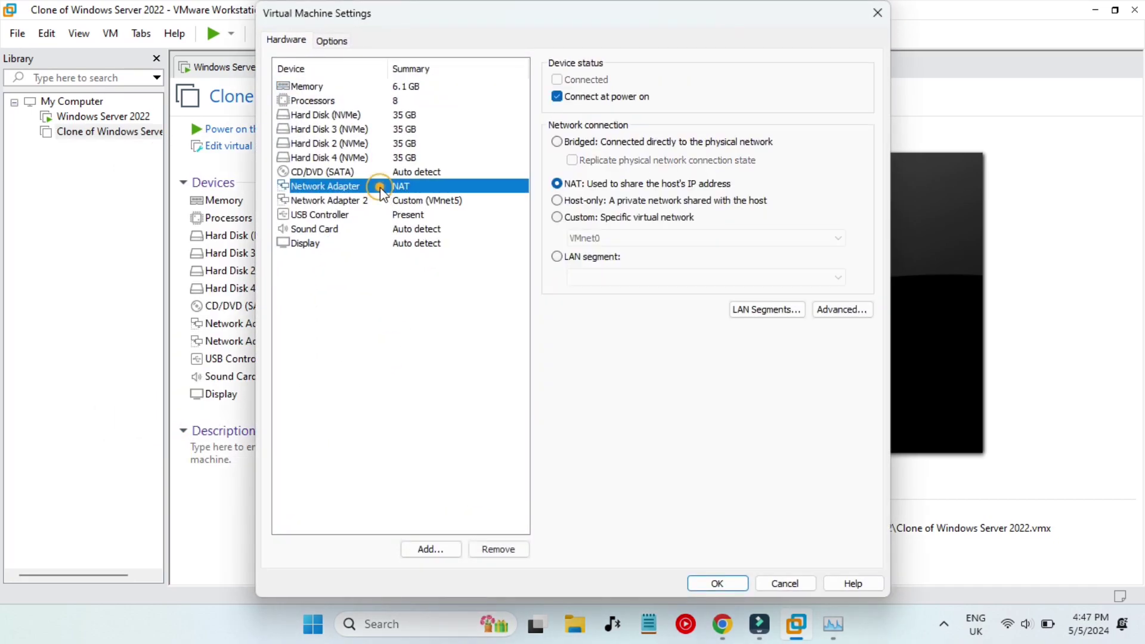
click(383, 201)
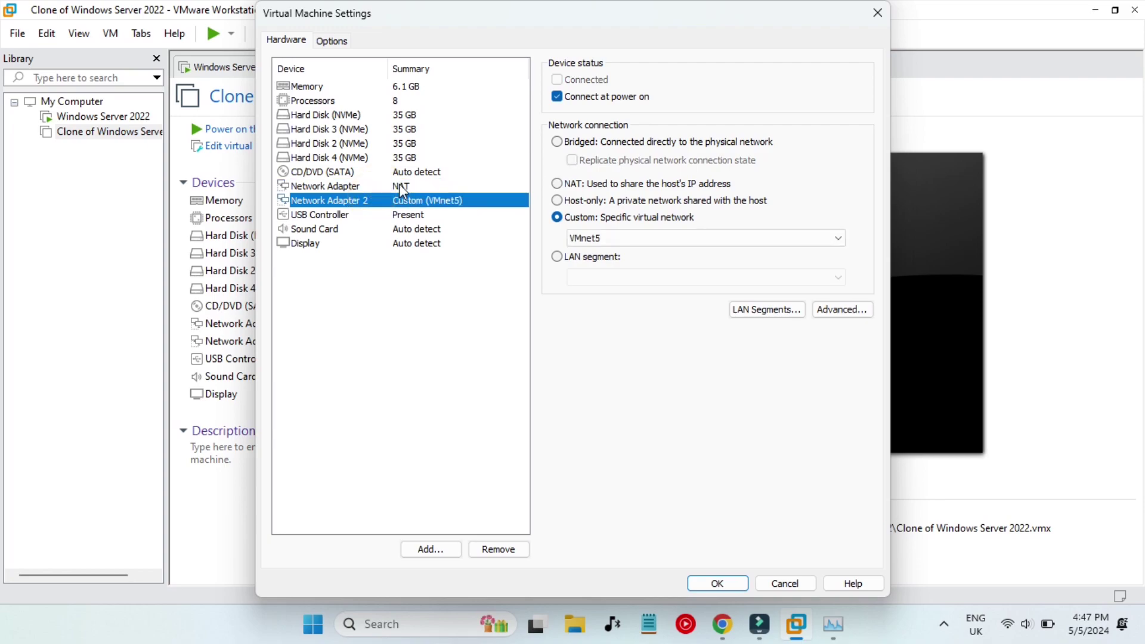
click(391, 186)
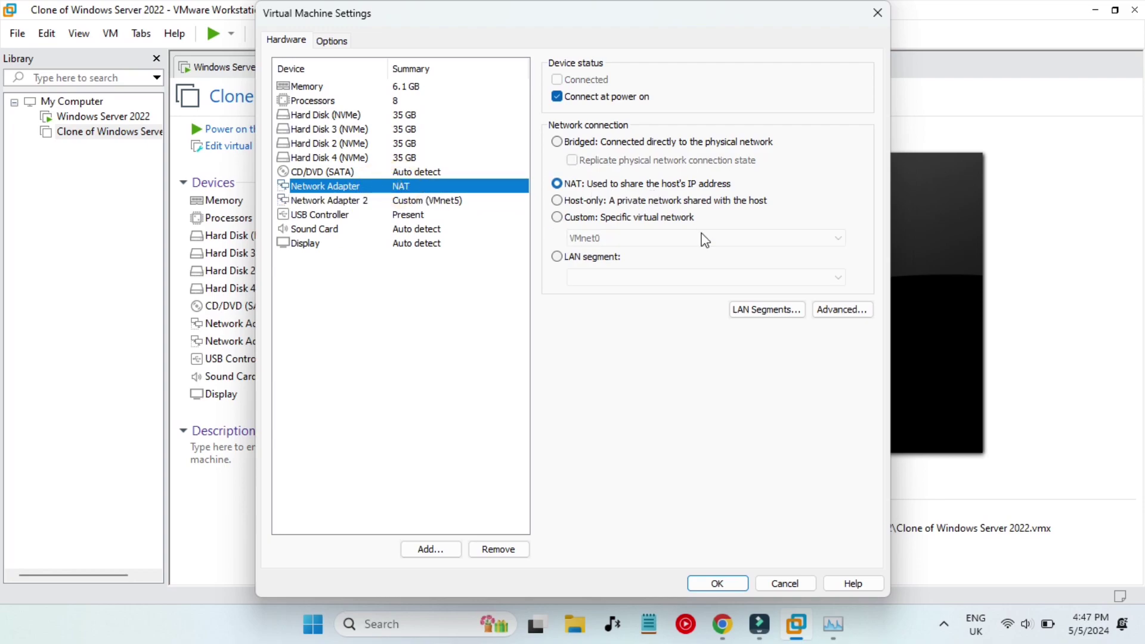
click(524, 552)
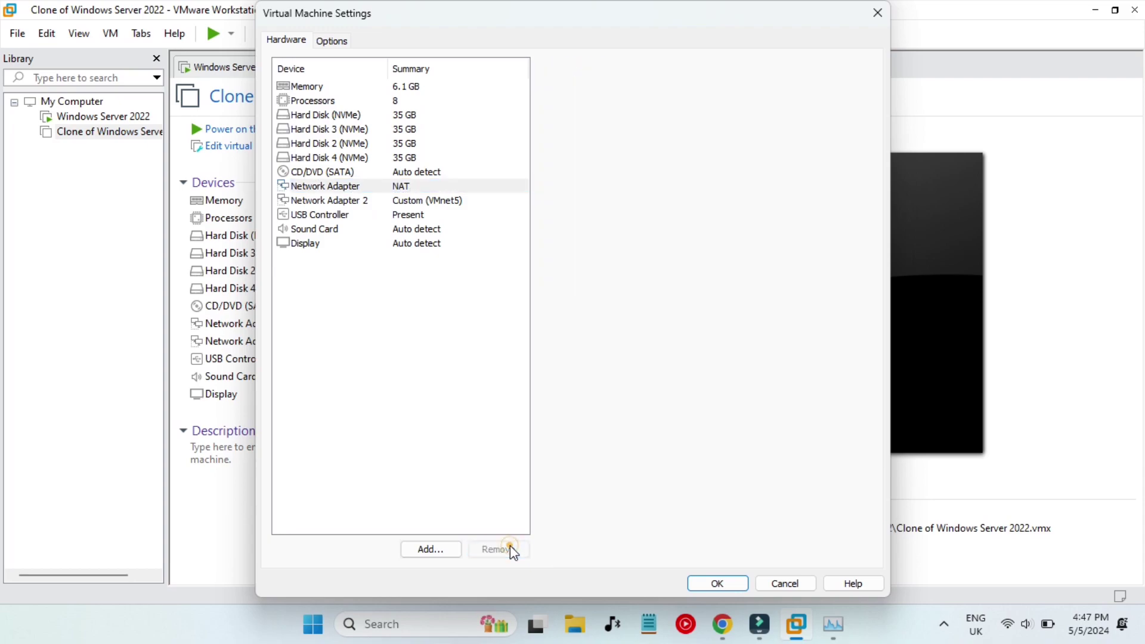
click(727, 582)
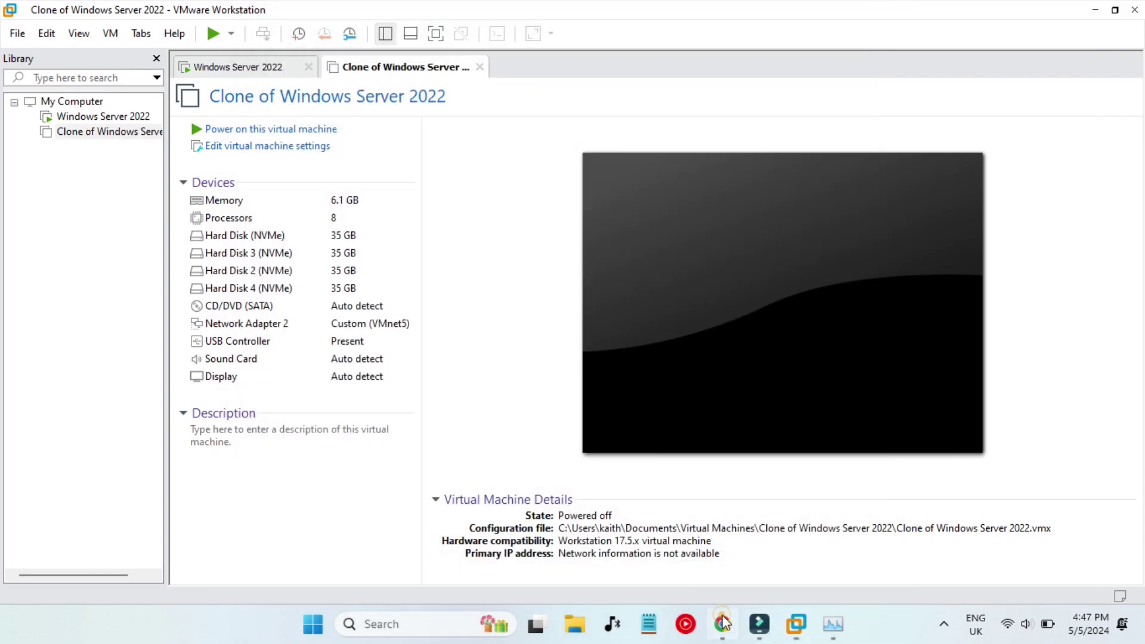
click(723, 624)
click(539, 362)
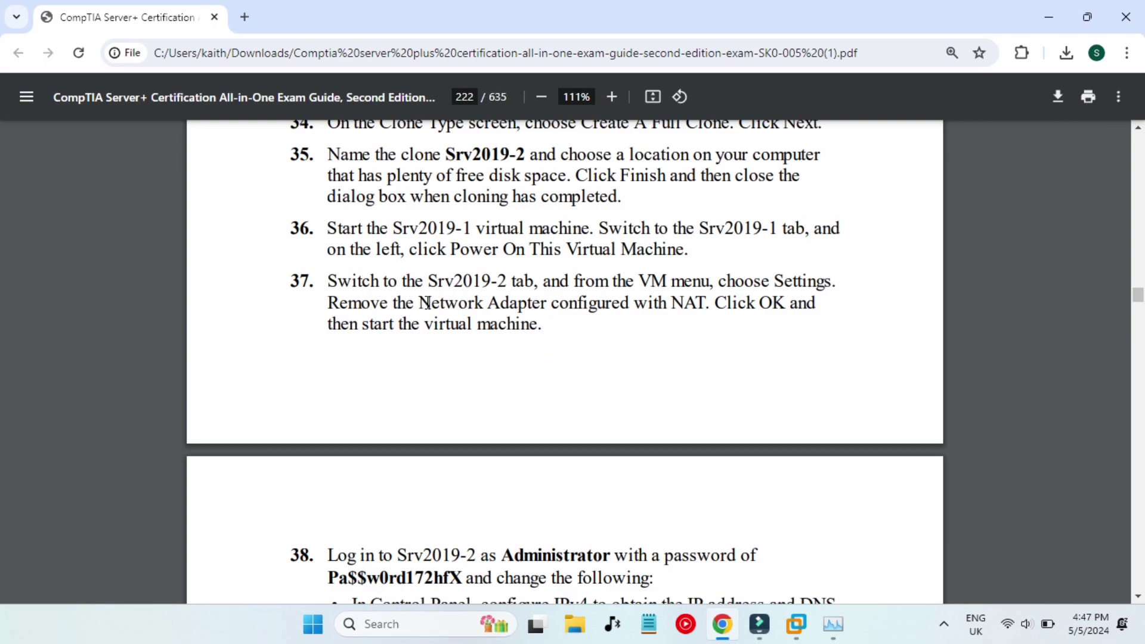
Review step 37's NAT adapter instruction and step 38's start-the-VM instruction.
drag(432, 302, 708, 310)
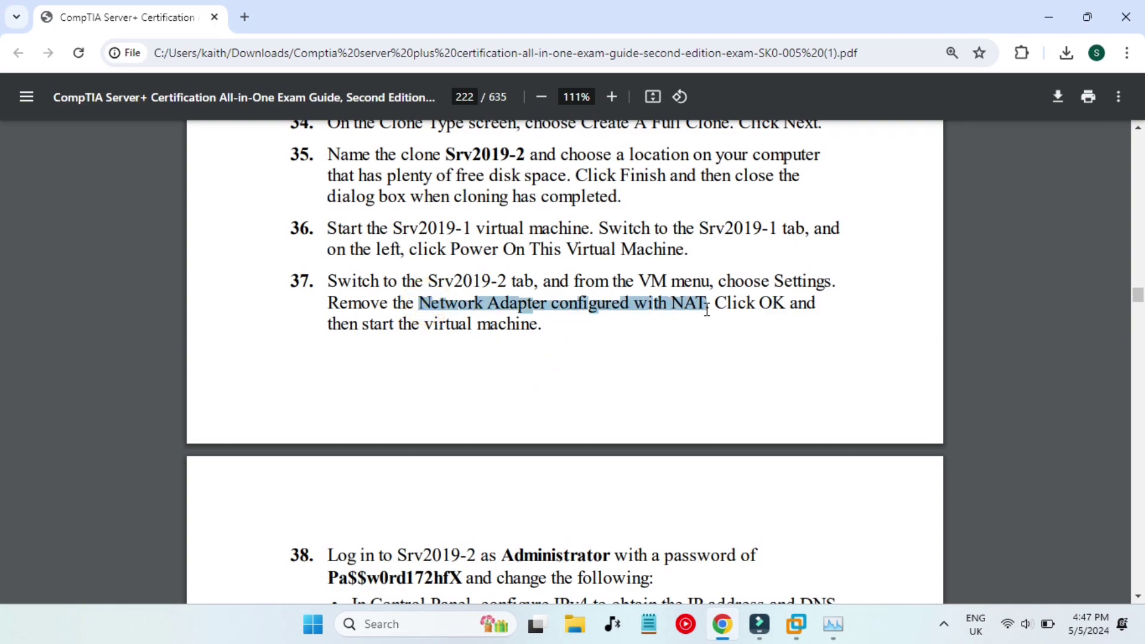
click(769, 313)
scroll(570, 350, down, 1)
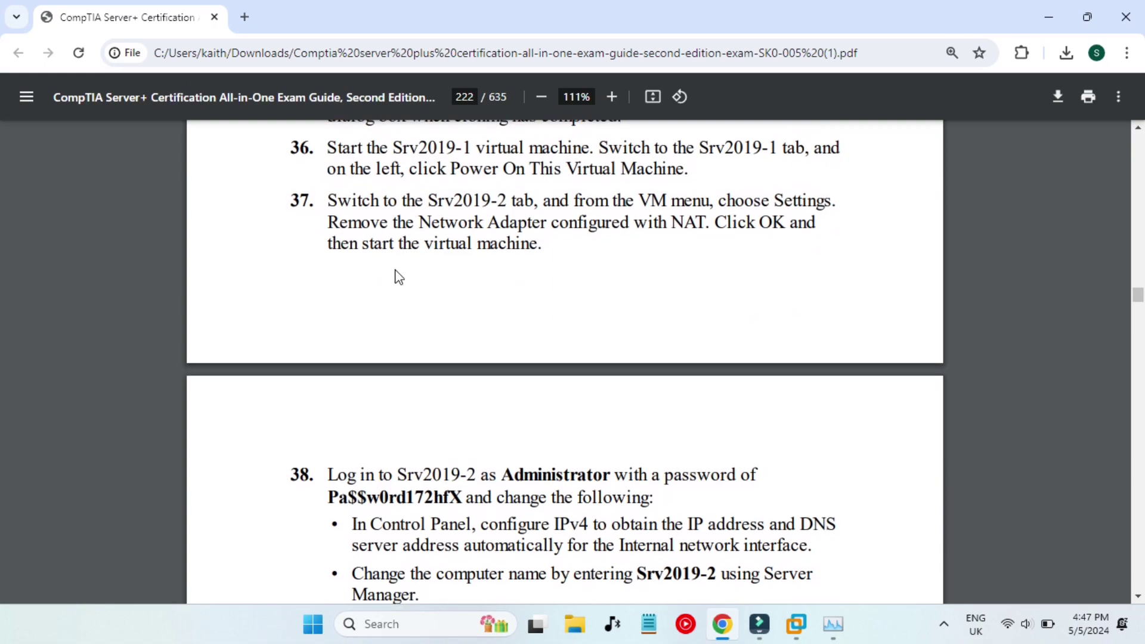
drag(367, 242, 471, 244)
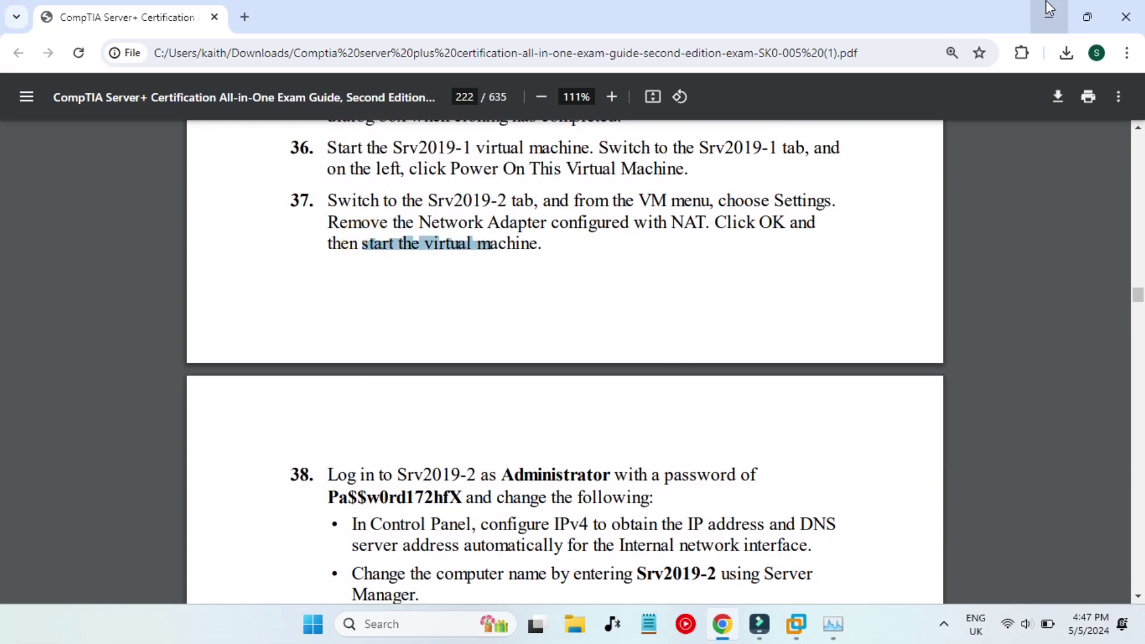
click(1049, 13)
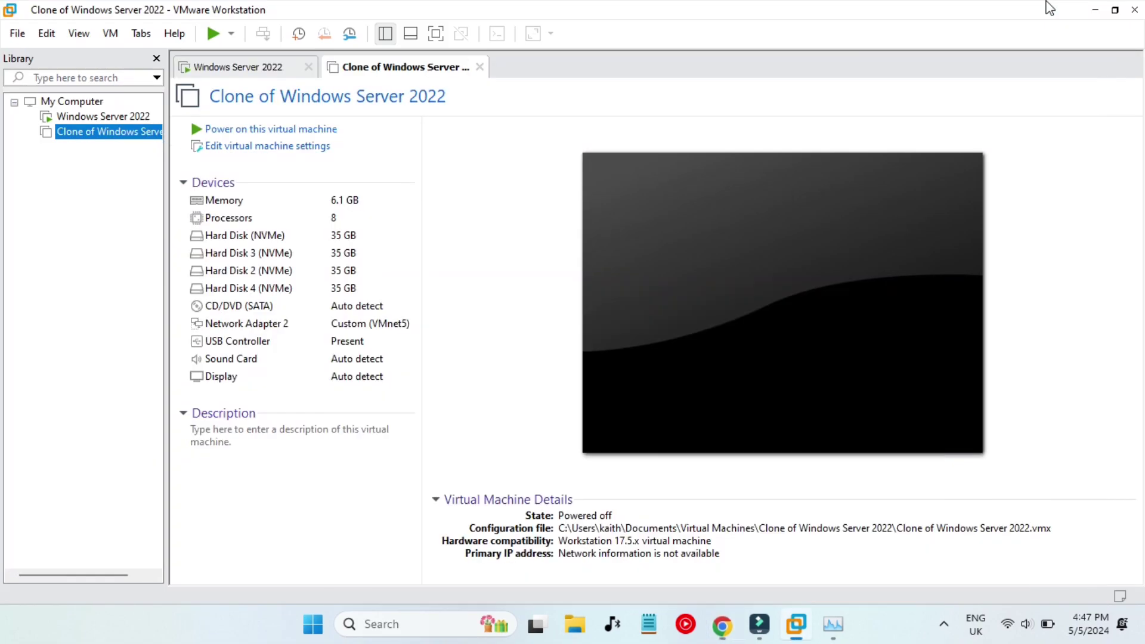
Power on the clone and watch its console while it boots to the Windows logo.
click(252, 128)
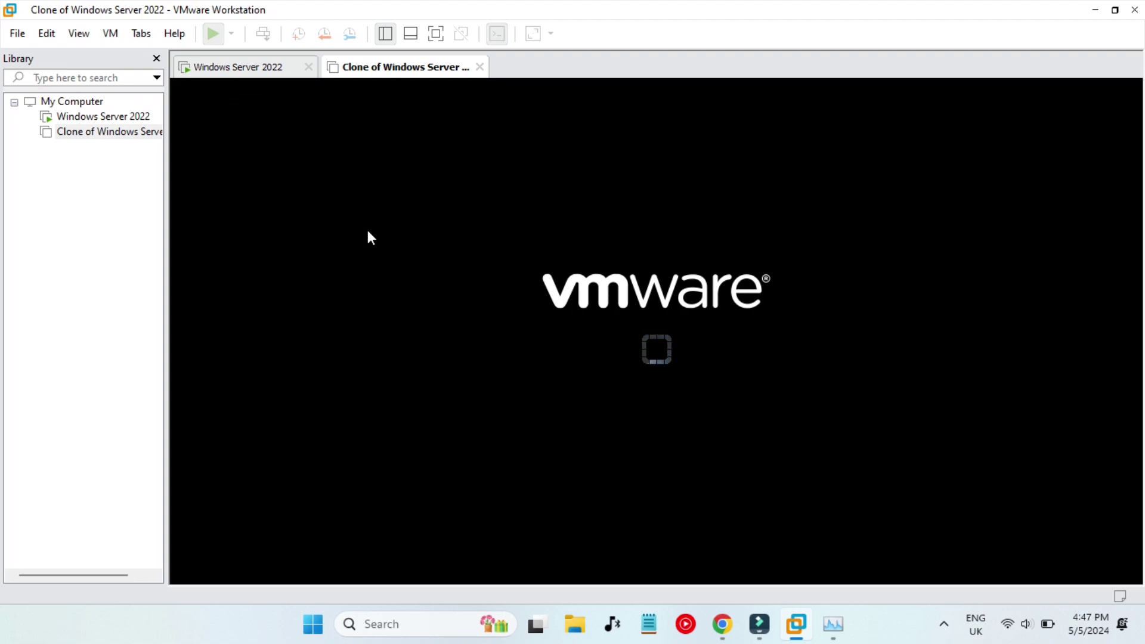
click(225, 68)
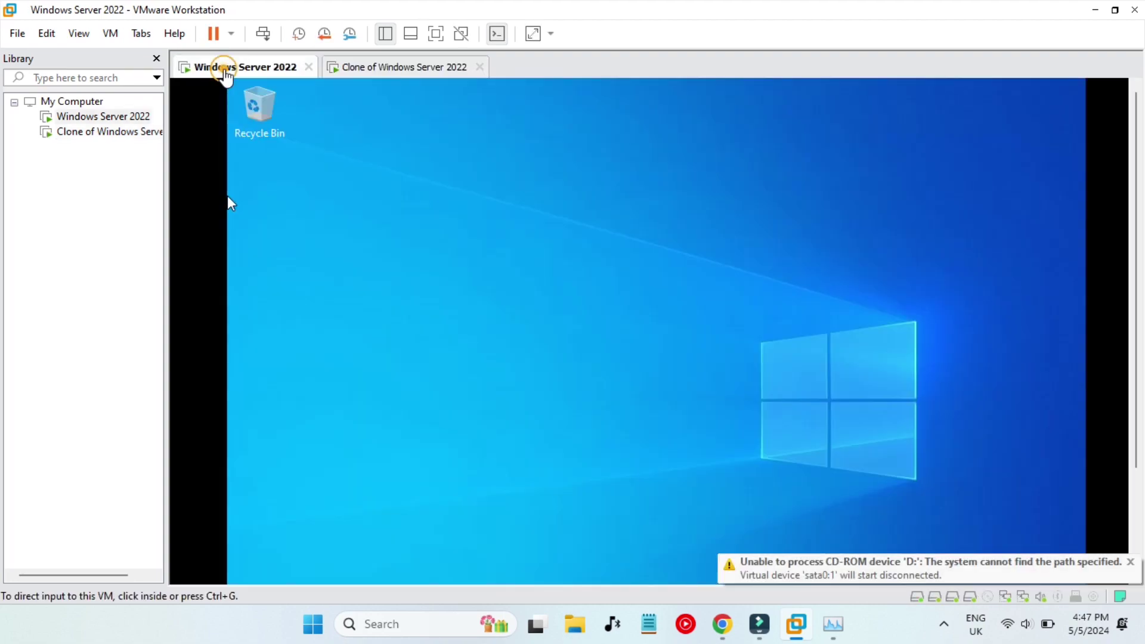
click(594, 506)
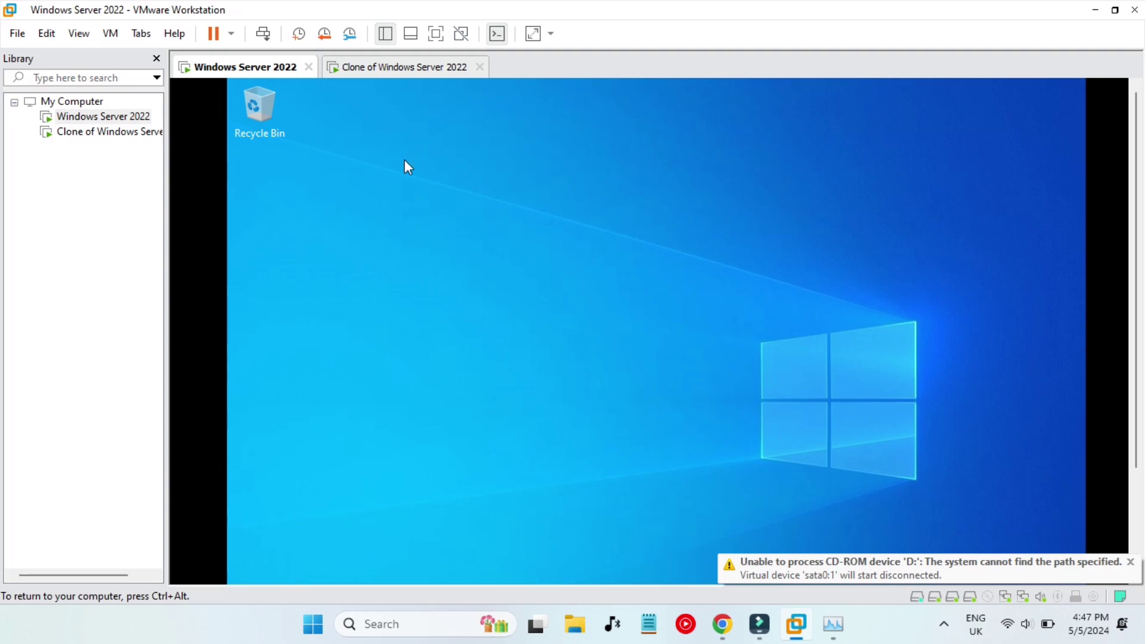
click(406, 70)
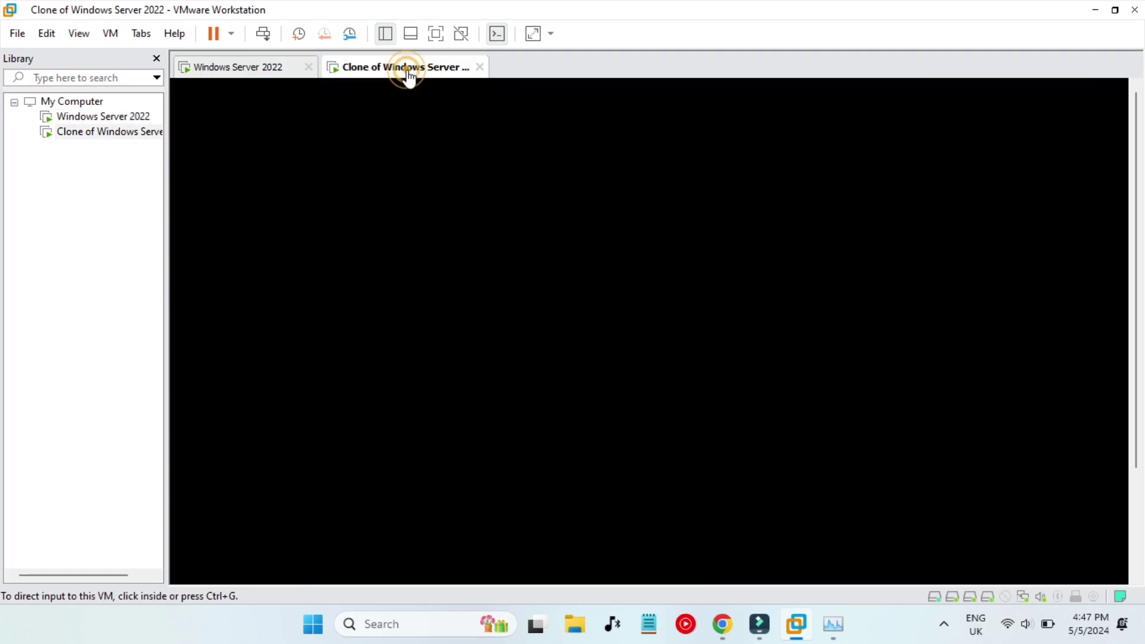
click(538, 319)
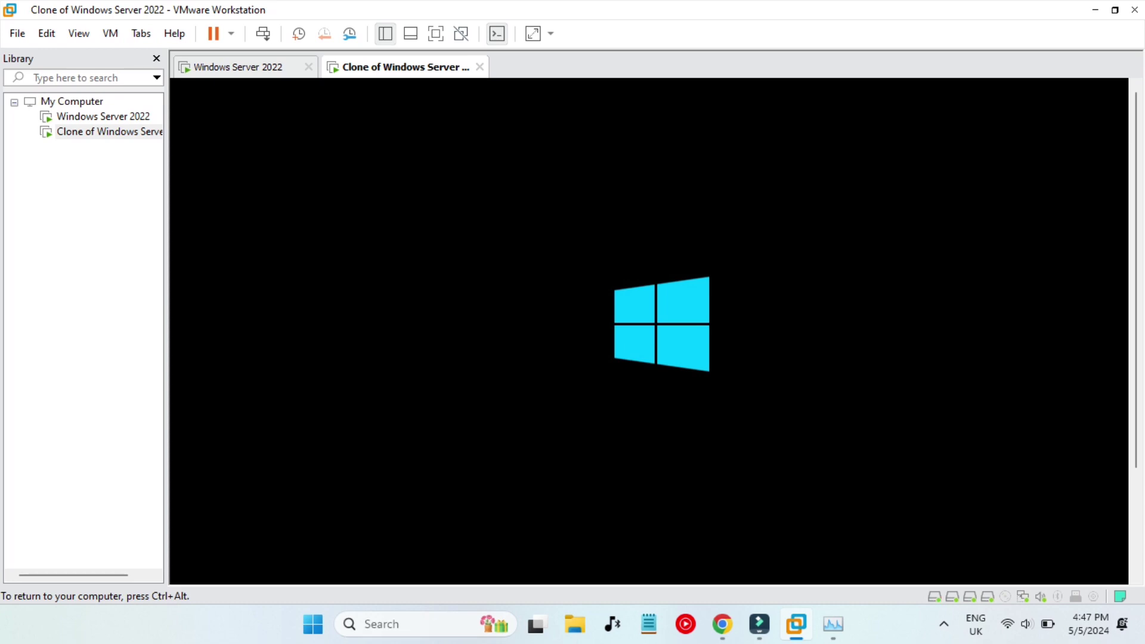
key(ctrl+alt)
click(834, 624)
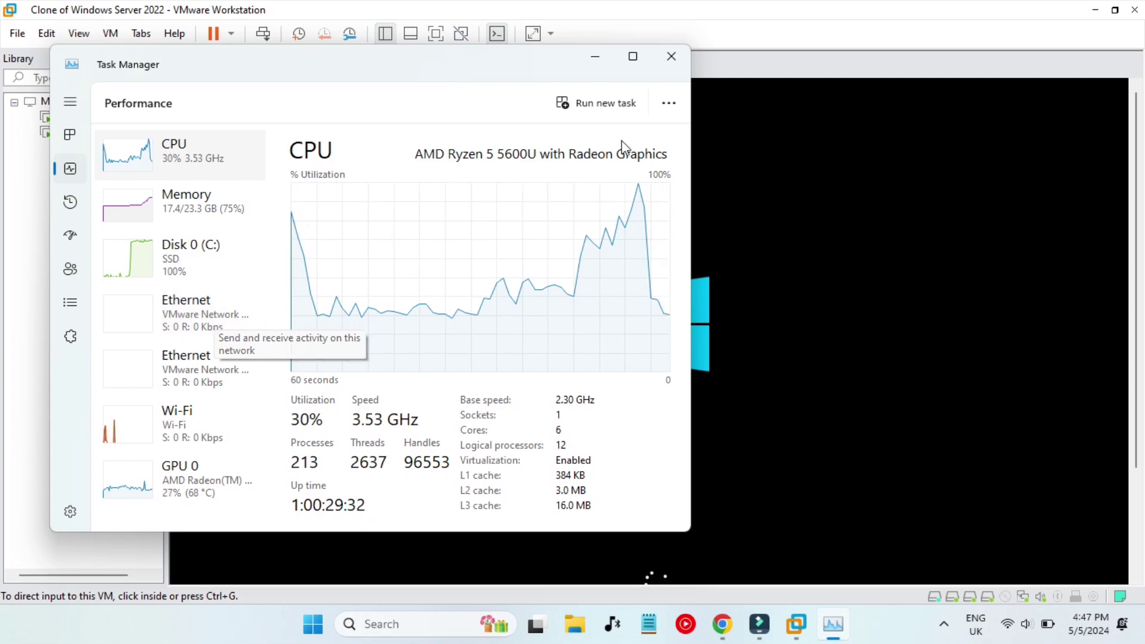
Check the host's Memory and Disk 0 (C:) load, then view the clone full screen.
click(197, 214)
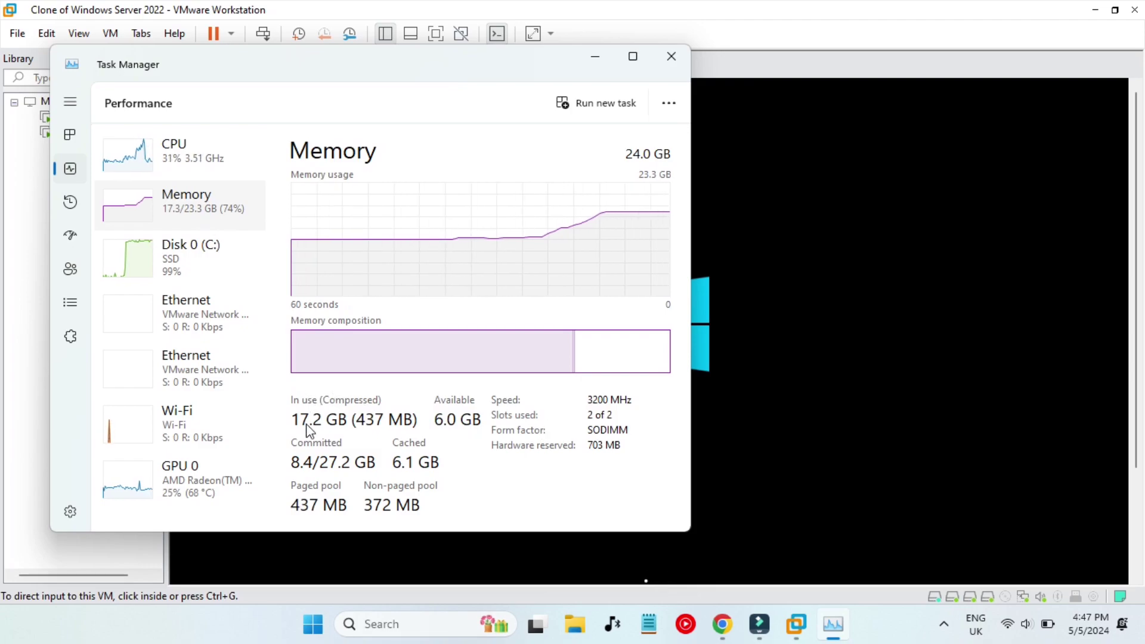
click(197, 264)
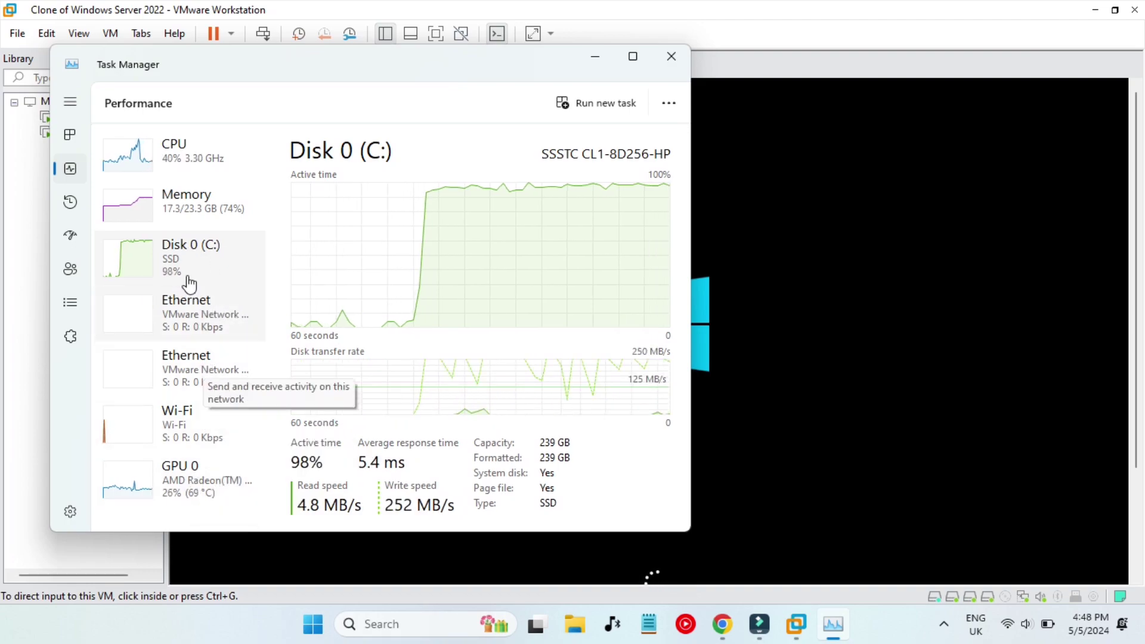
click(433, 35)
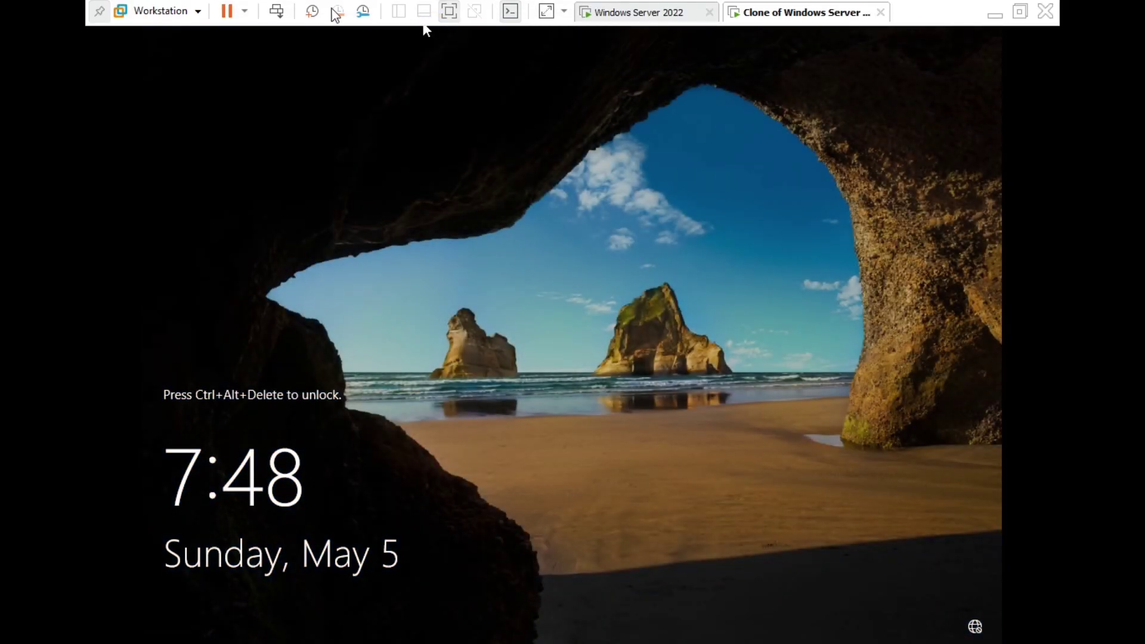
Sign in to the clone as Administrator with the password and exit full screen.
click(276, 10)
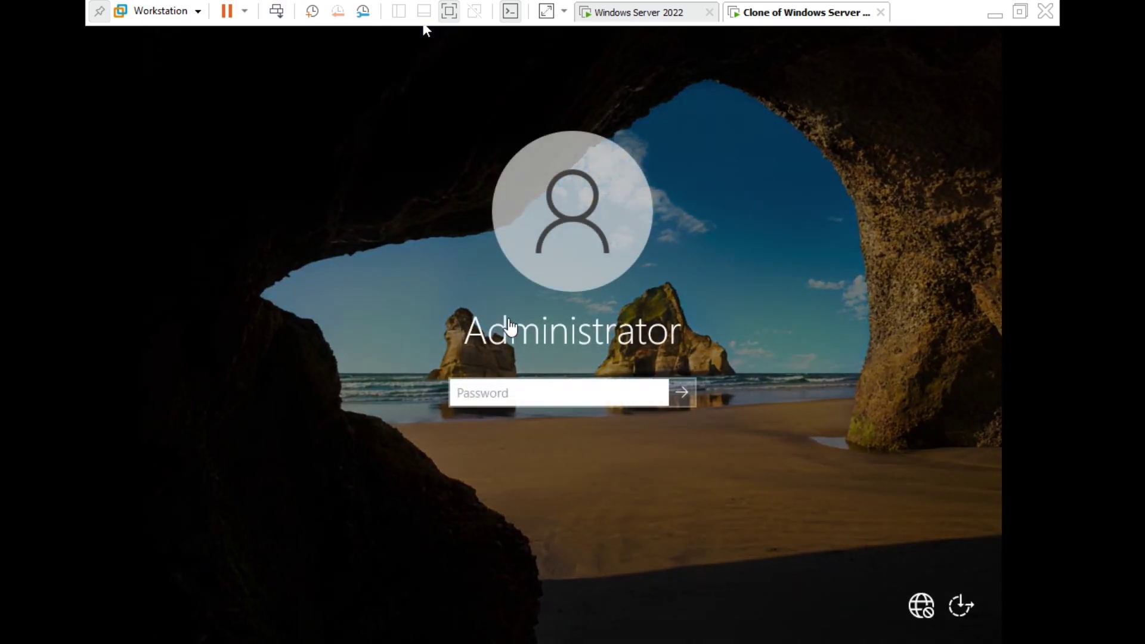
text(*********)
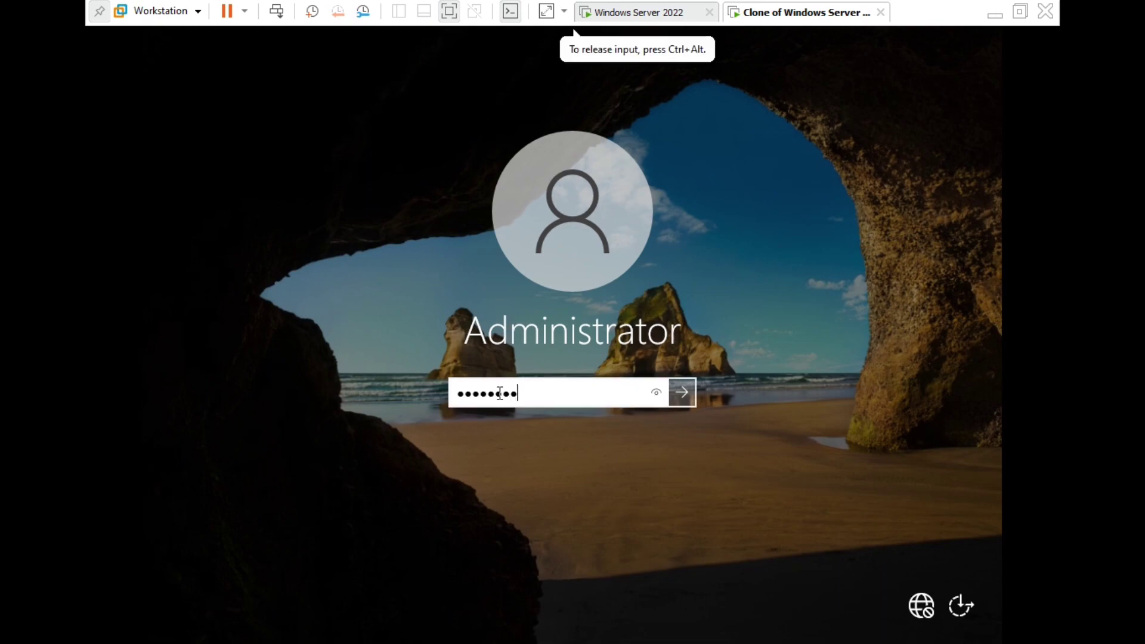
key(Return)
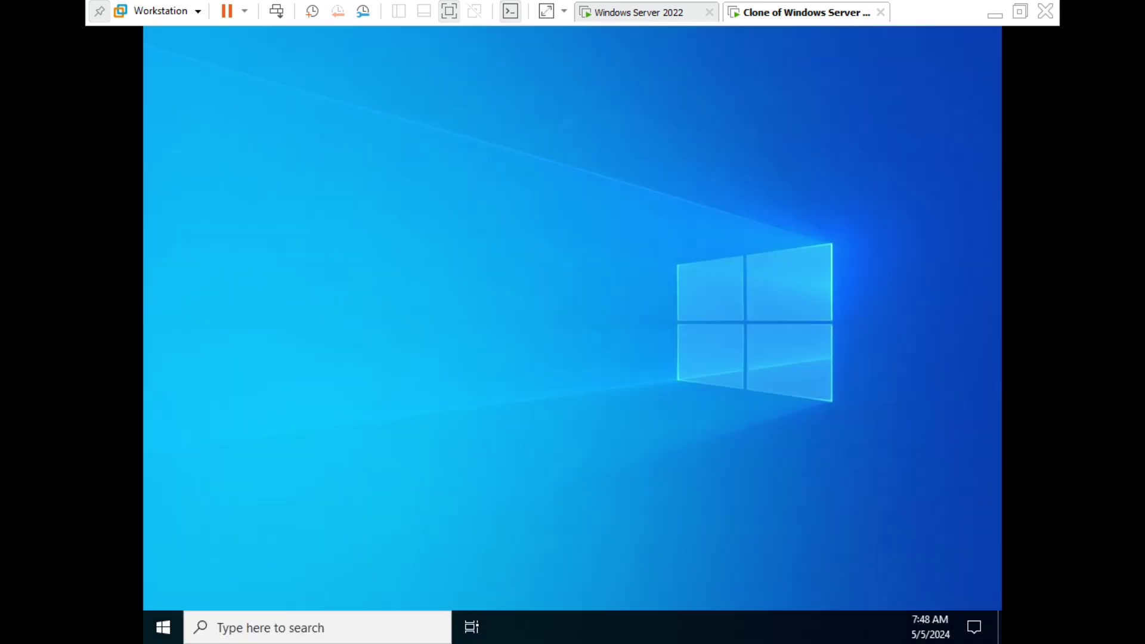
click(449, 10)
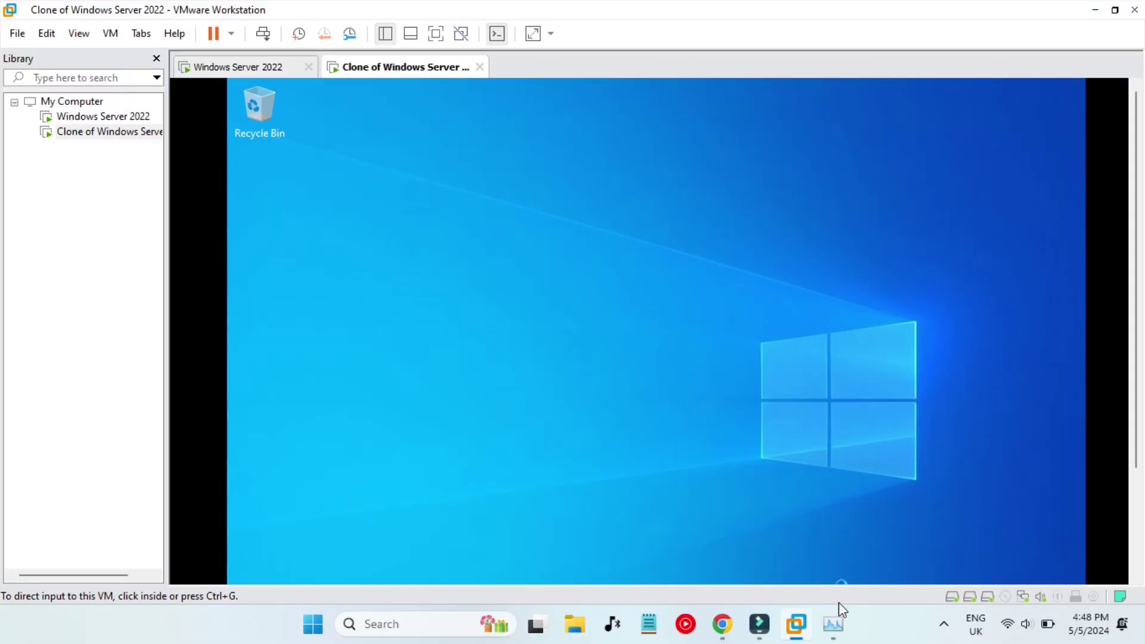
Read step 38's instructions on configuring IPv4 automatically and renaming the server.
click(723, 624)
scroll(561, 446, down, 3)
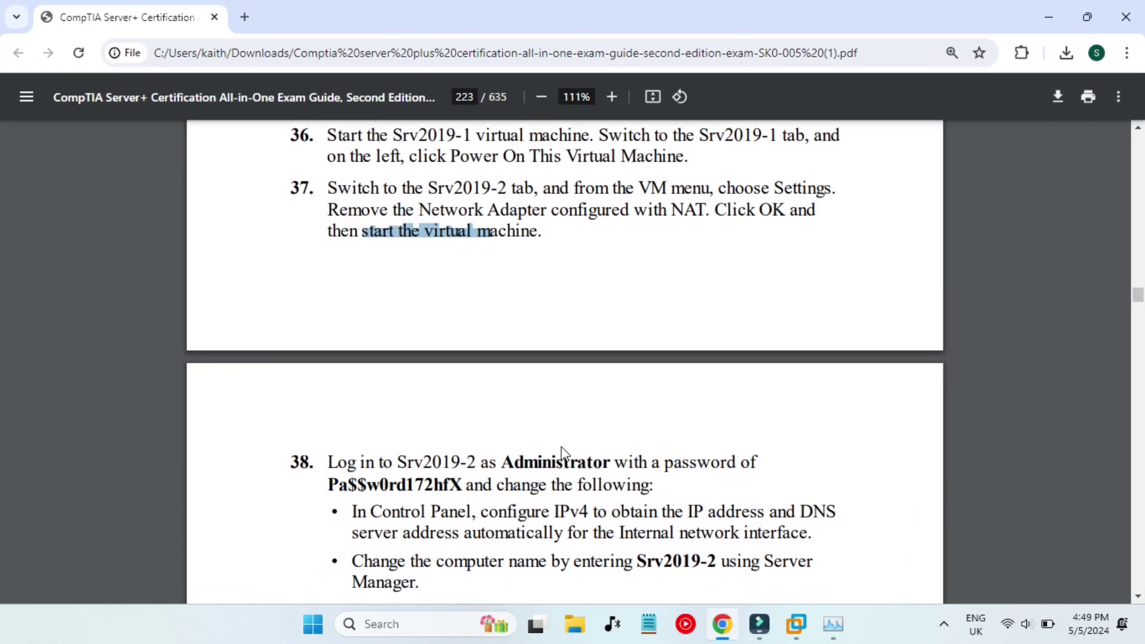
click(500, 422)
drag(481, 412, 748, 416)
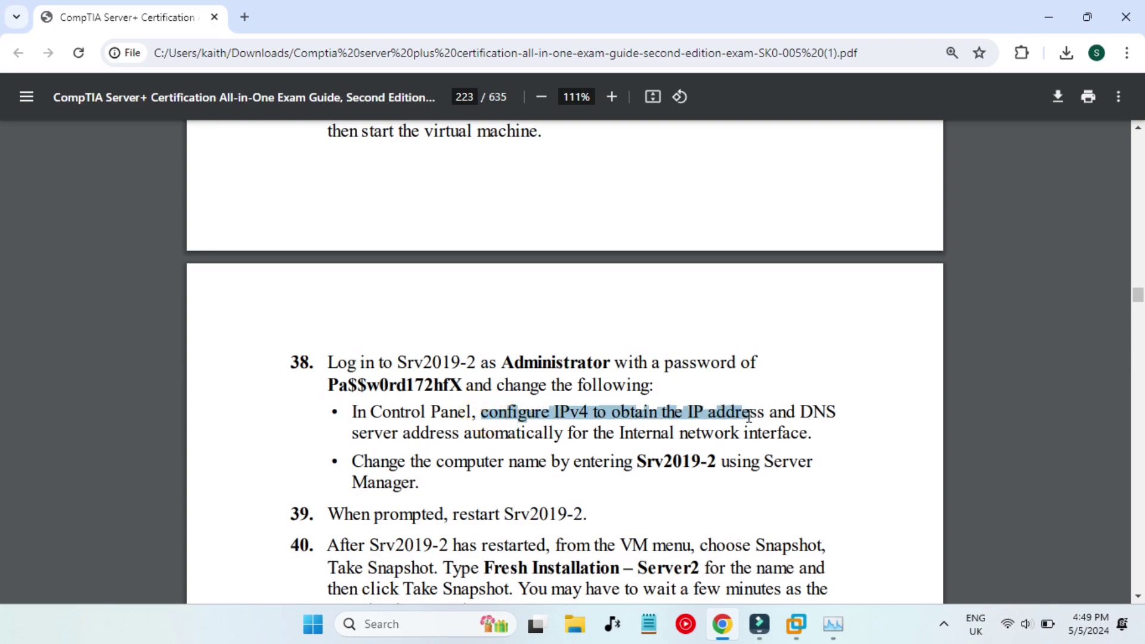
click(752, 376)
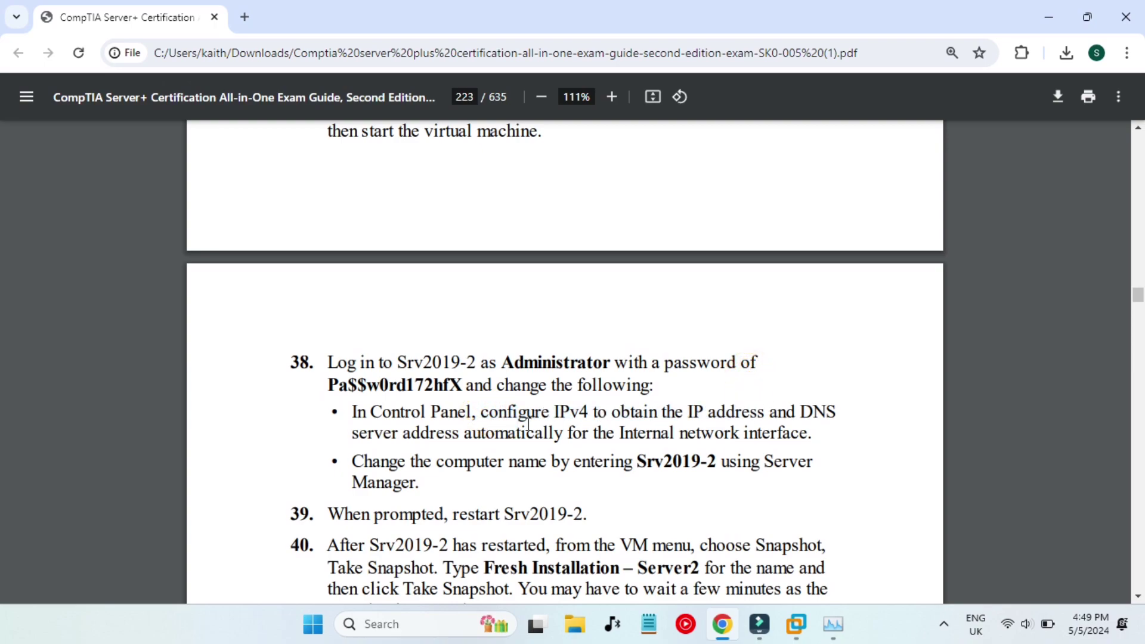
scroll(539, 391, up, 2)
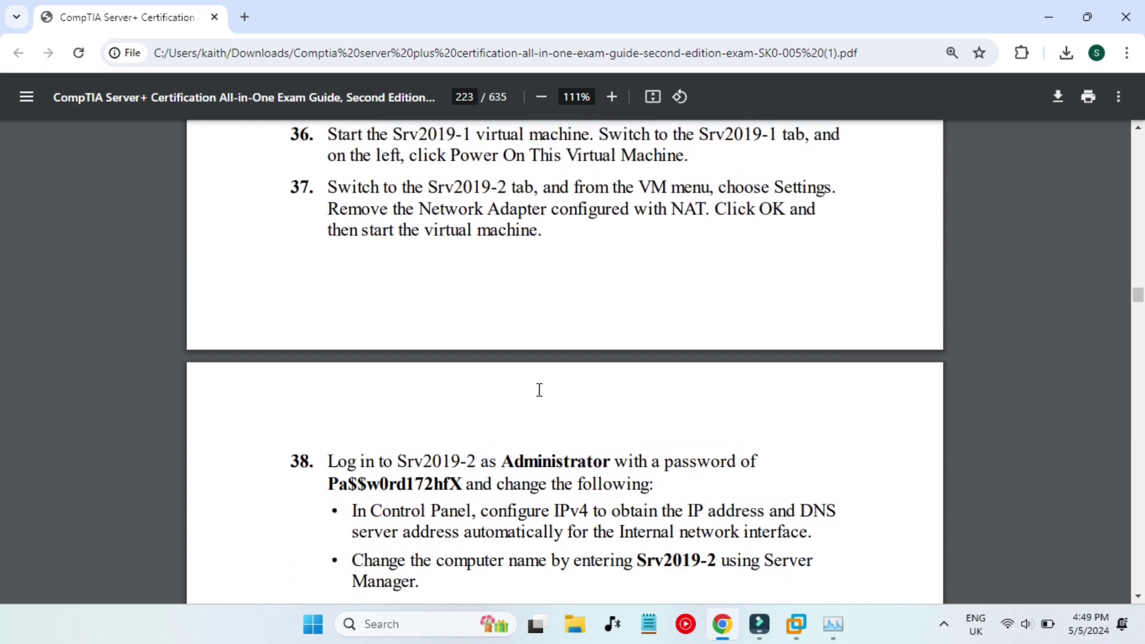
scroll(552, 358, down, 3)
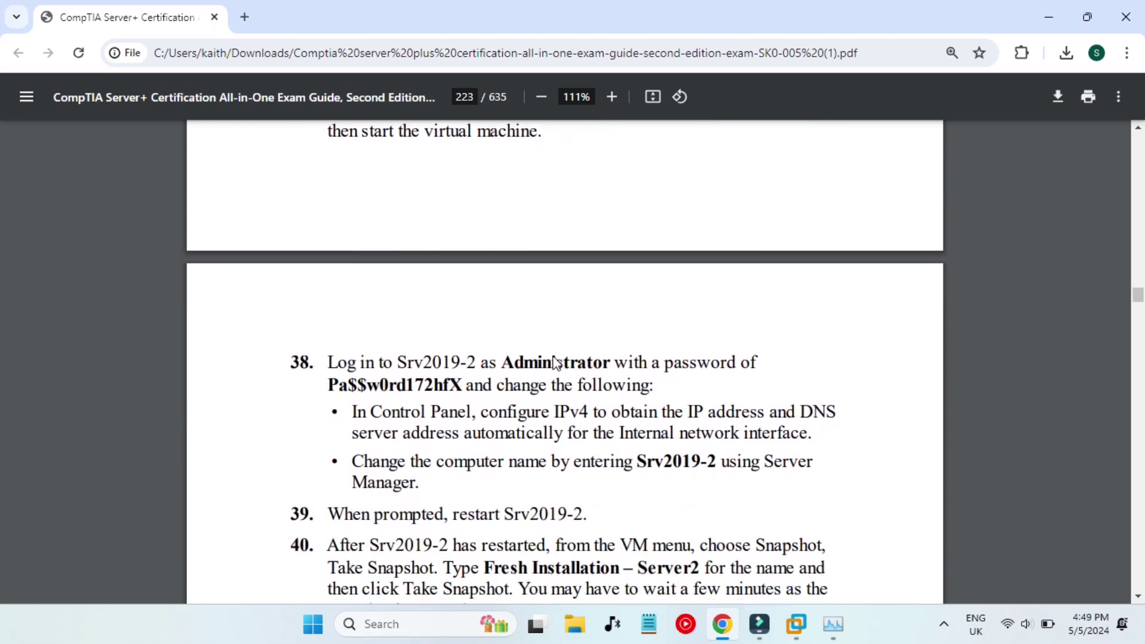
drag(469, 377, 548, 378)
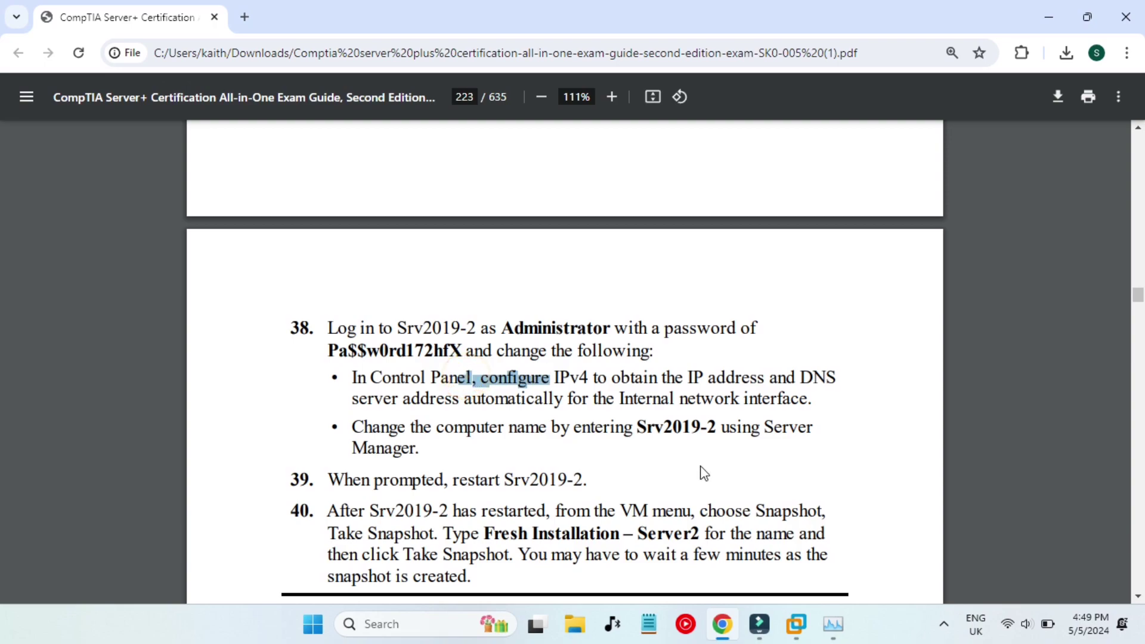
click(700, 469)
click(1050, 17)
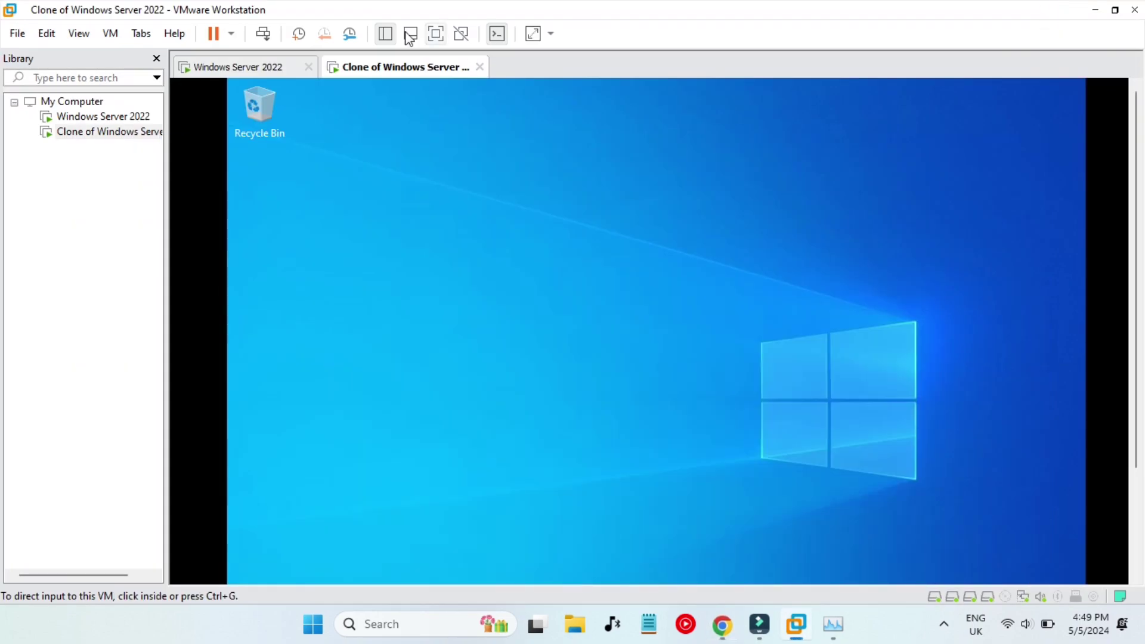
Open the clone's Network Connections via Control Panel's Network and Sharing Center.
click(436, 33)
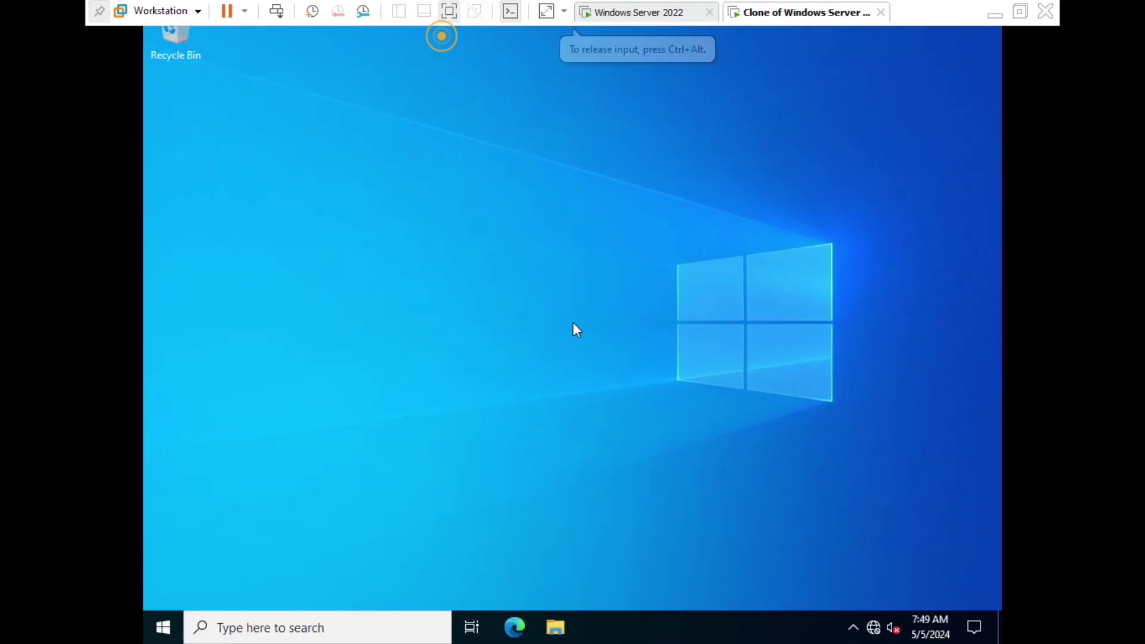
click(307, 623)
text(c)
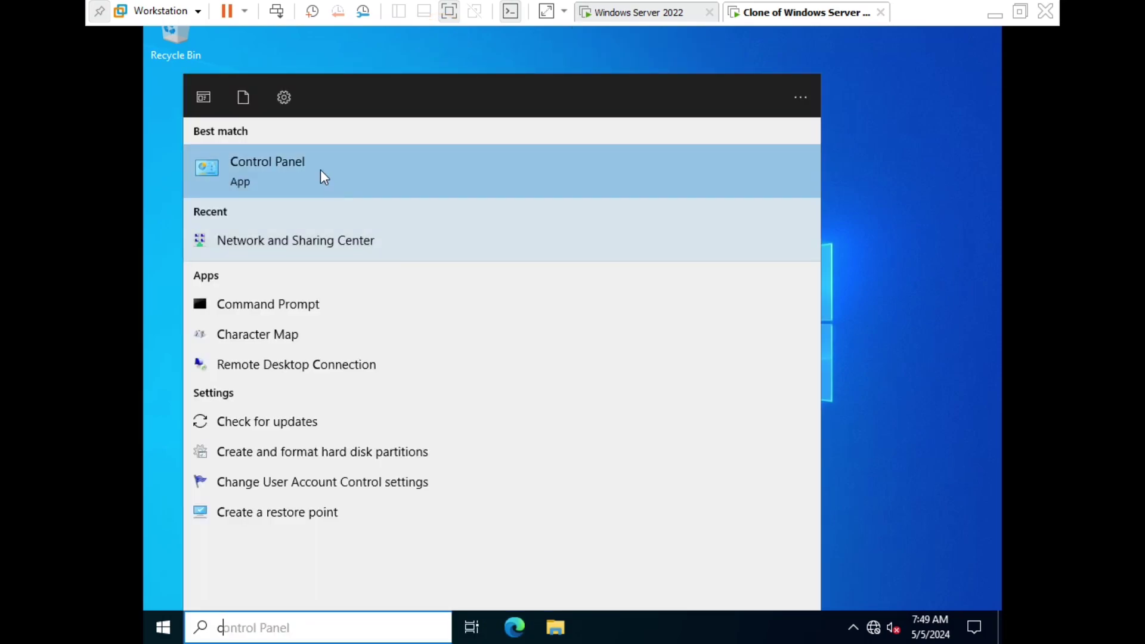
click(320, 170)
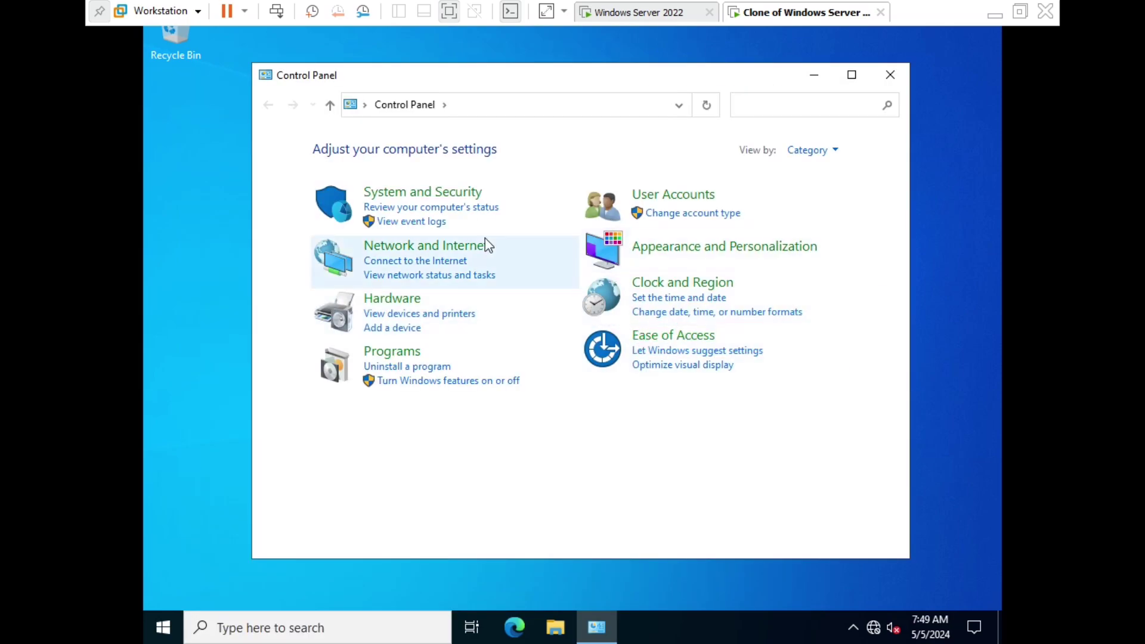
click(416, 246)
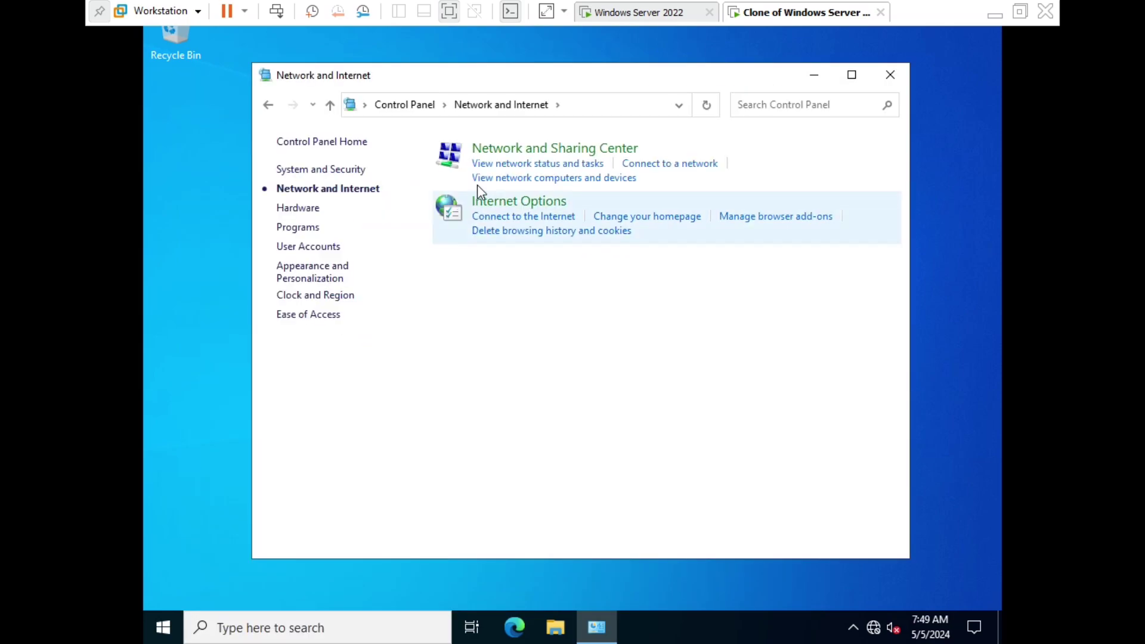
click(482, 157)
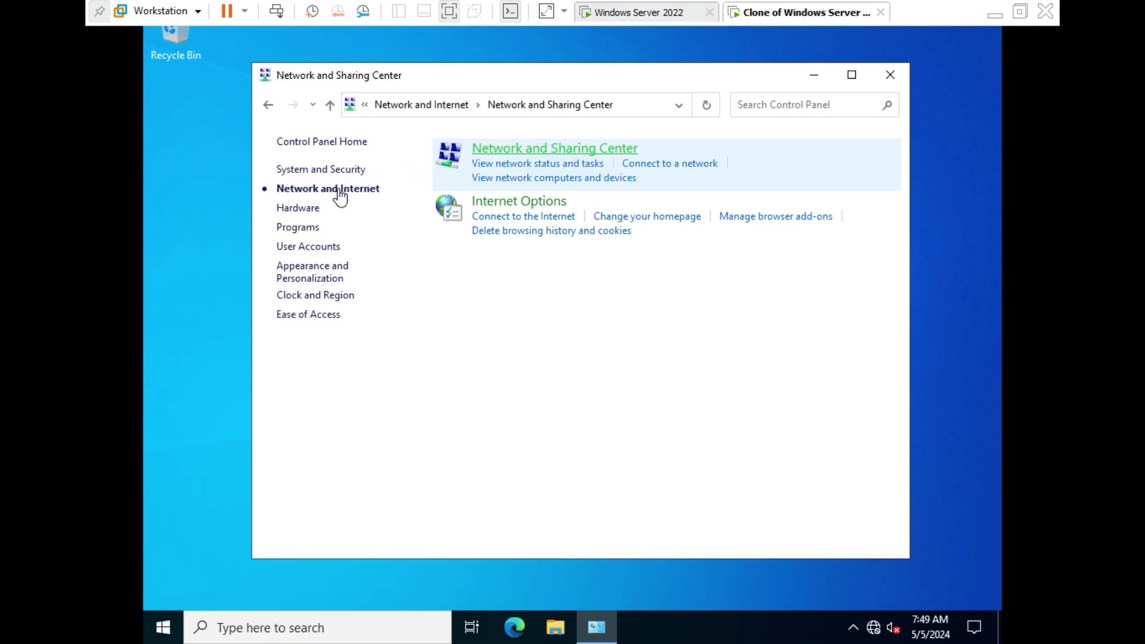
click(327, 173)
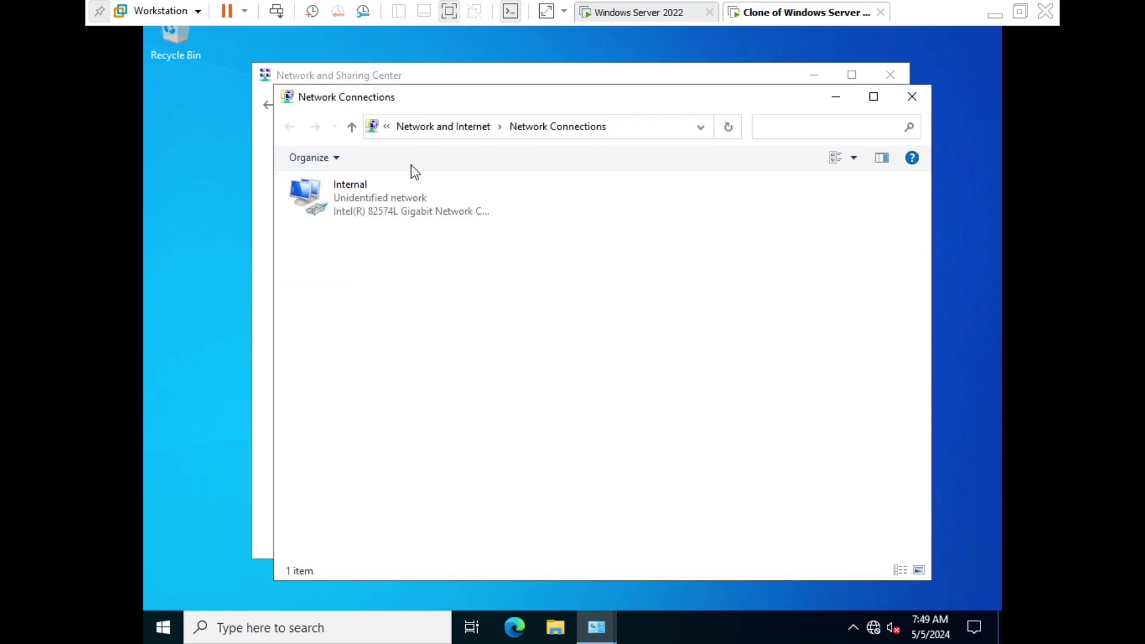
Set the Internal adapter's IPv4 to obtain IP and DNS addresses automatically.
click(377, 186)
right_click(378, 185)
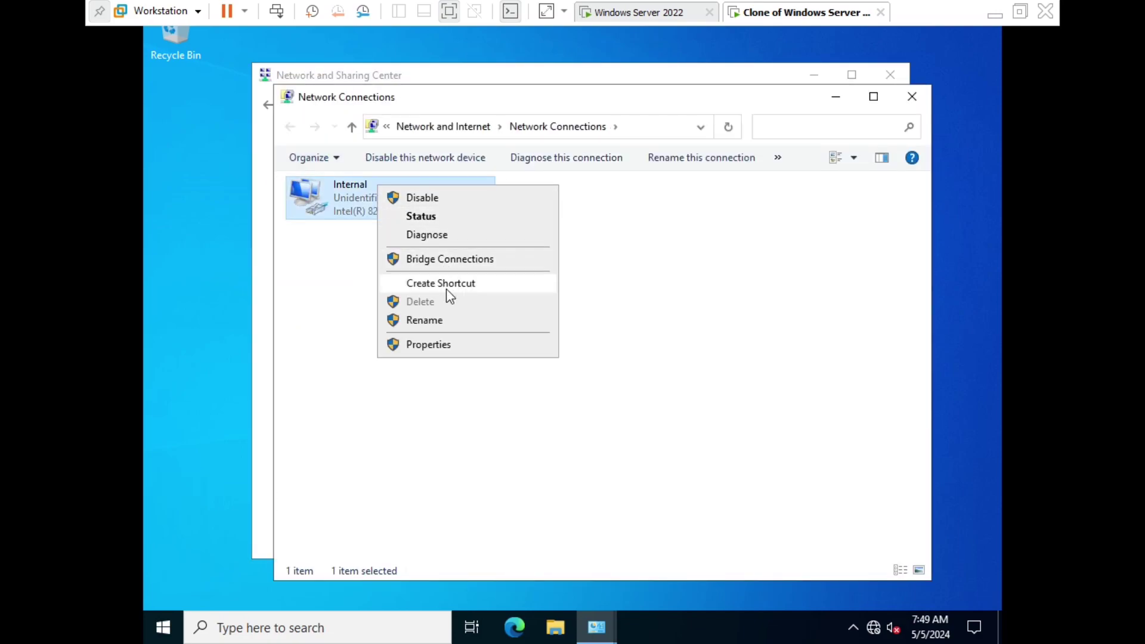
click(445, 346)
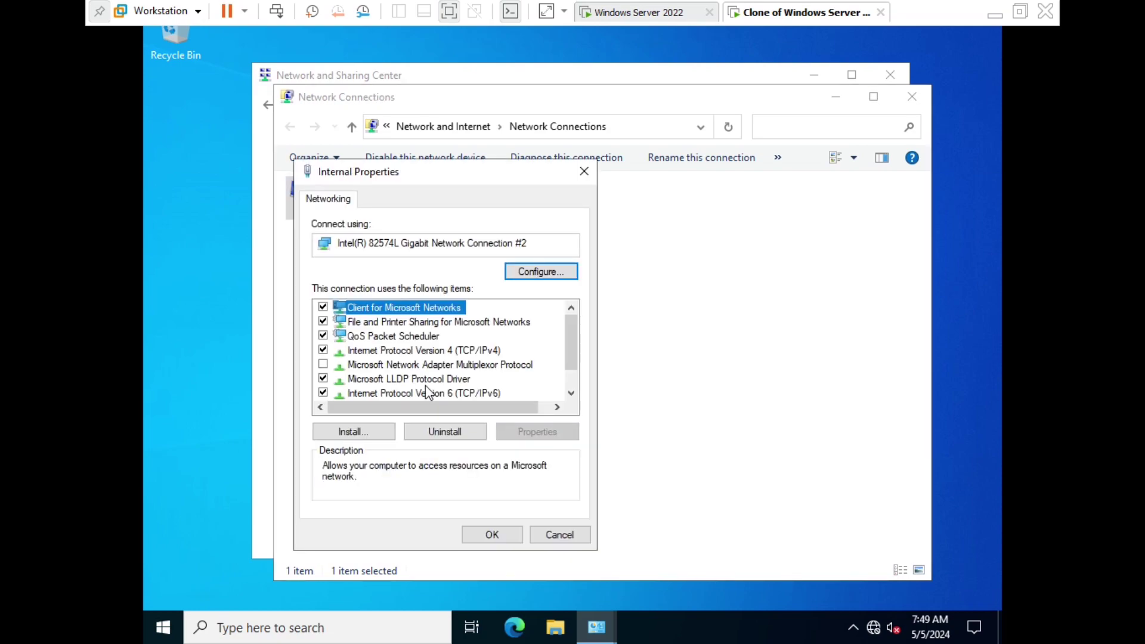
double_click(390, 350)
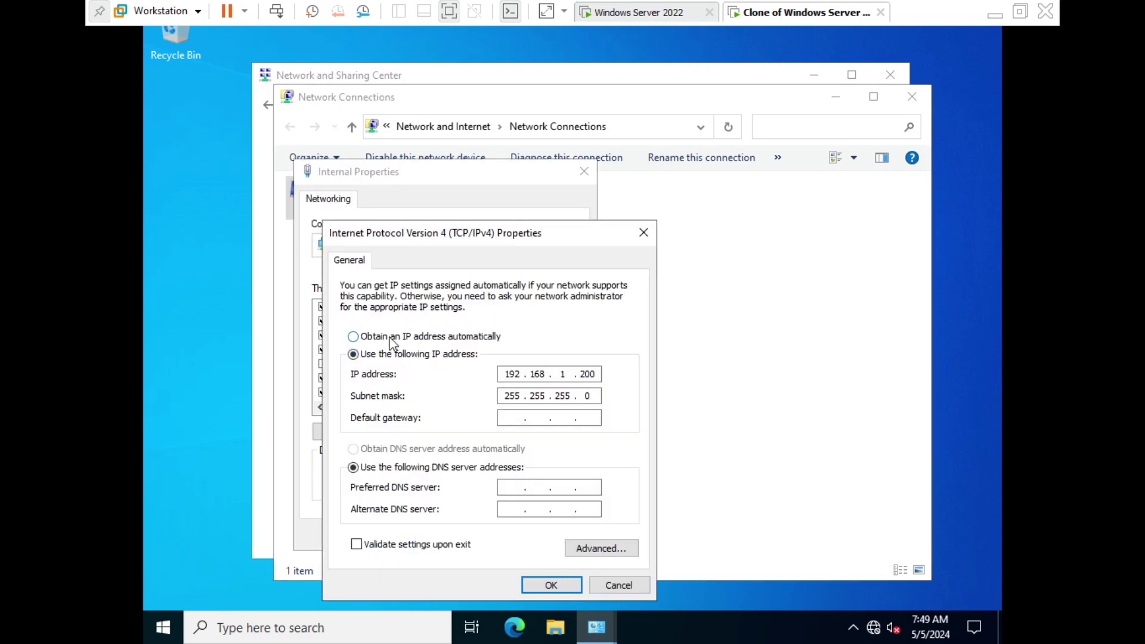
click(392, 343)
click(397, 452)
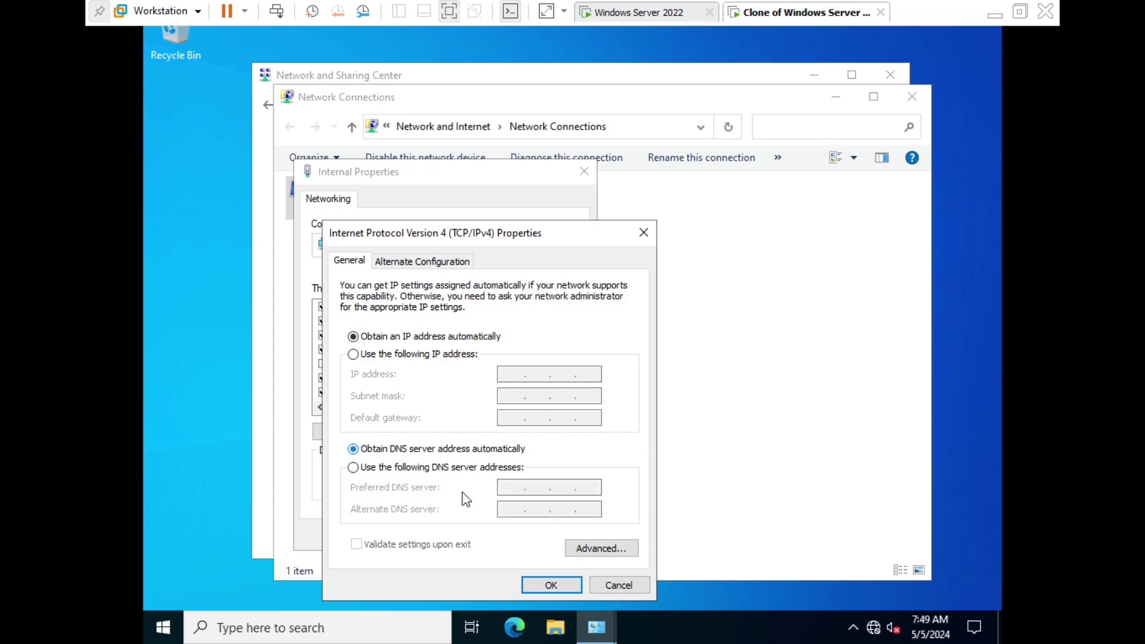
click(550, 585)
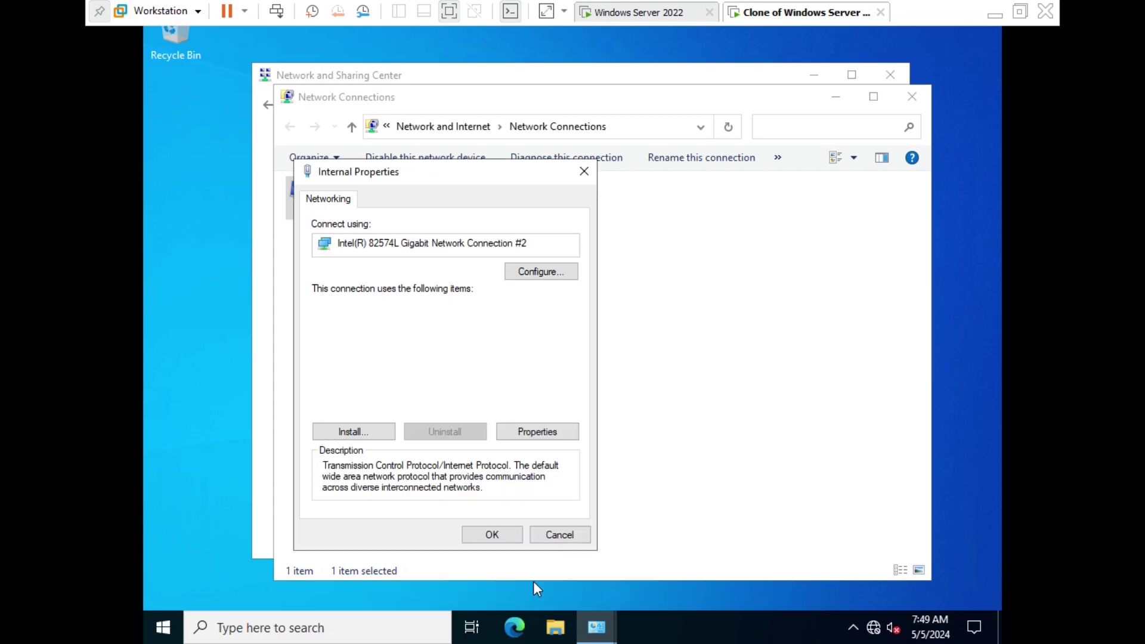
click(492, 536)
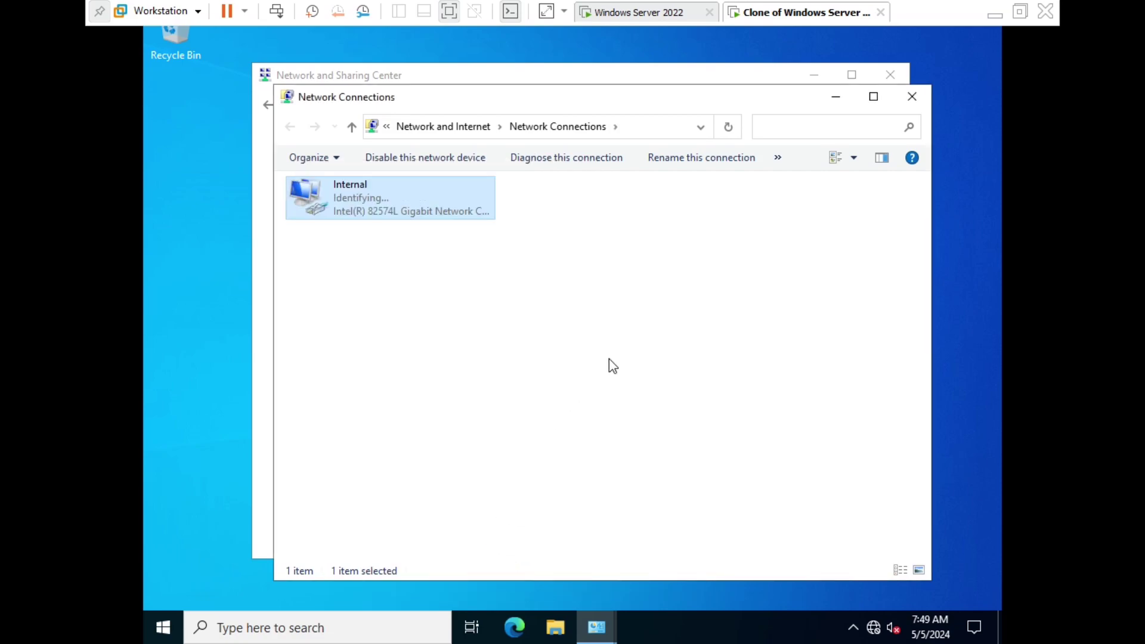
Check the guest's network status, then close Network Connections and Network and Sharing Center.
mouse_move(872, 631)
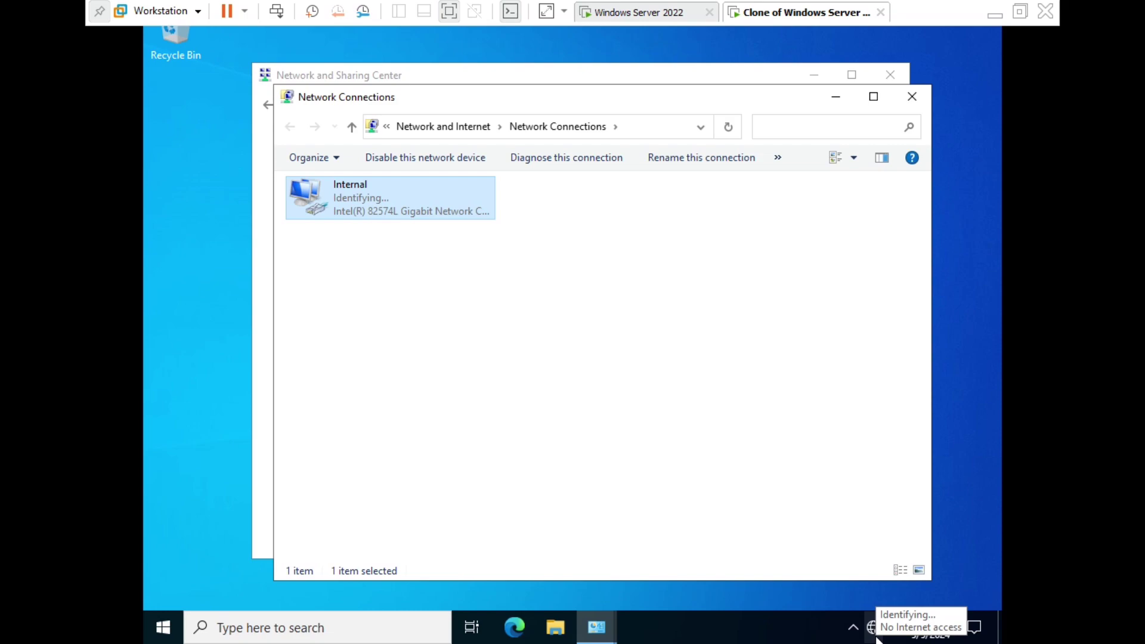
click(874, 632)
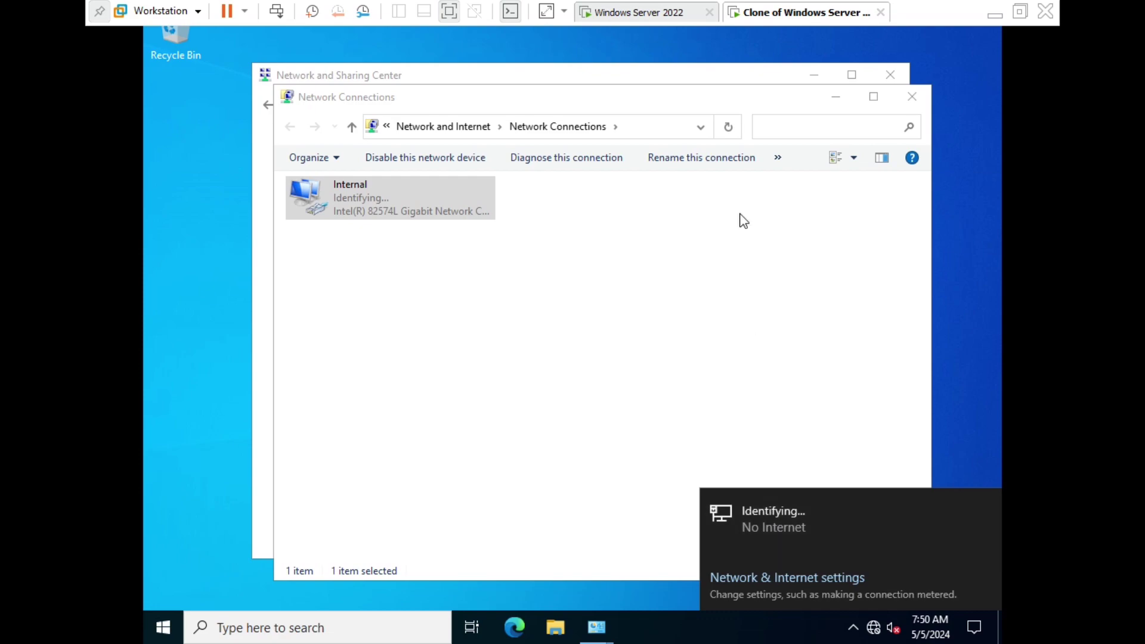
click(910, 97)
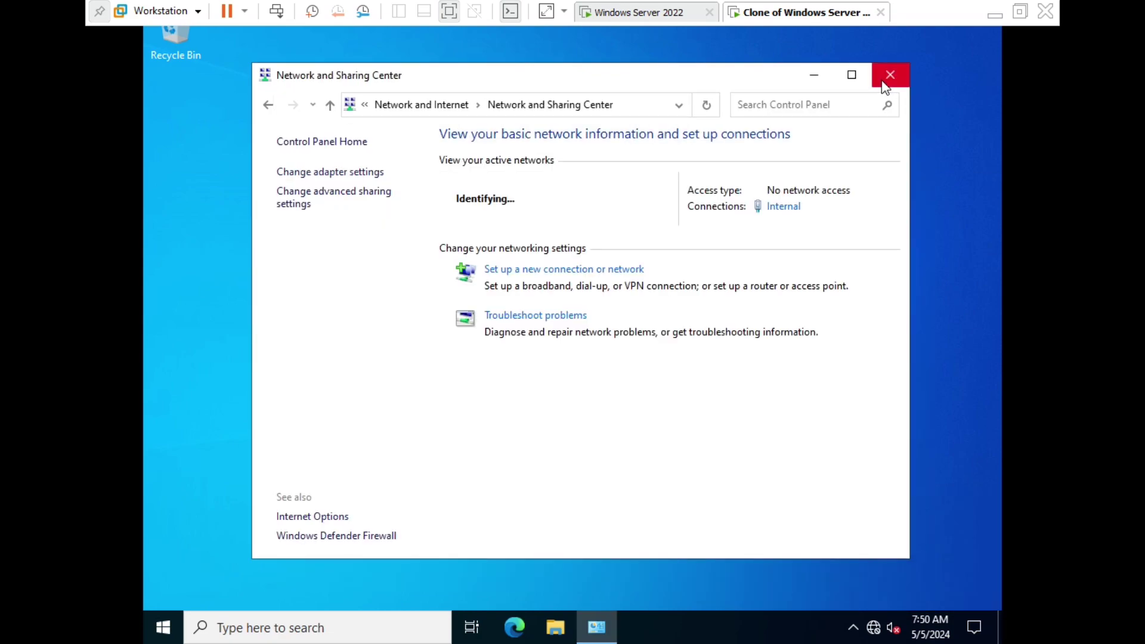
click(891, 75)
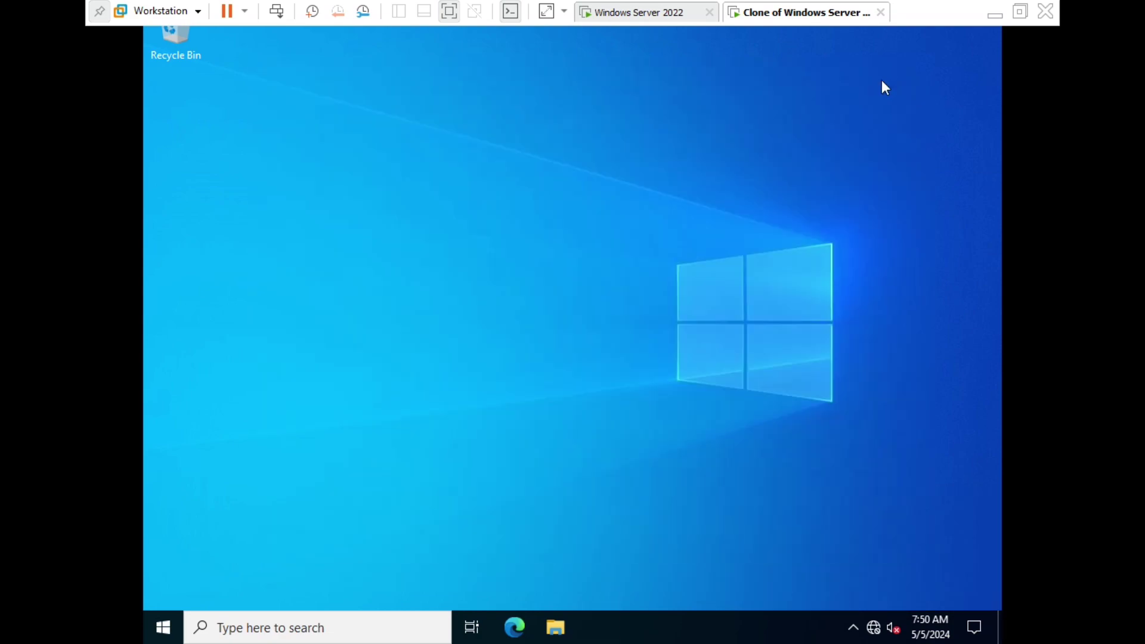
click(994, 14)
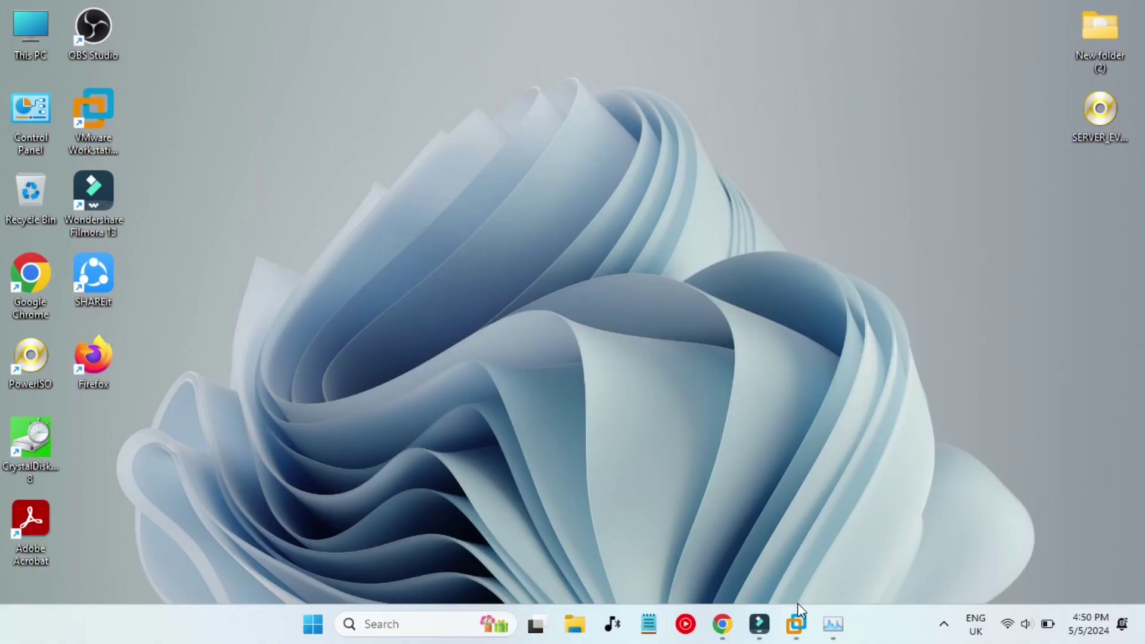
click(724, 625)
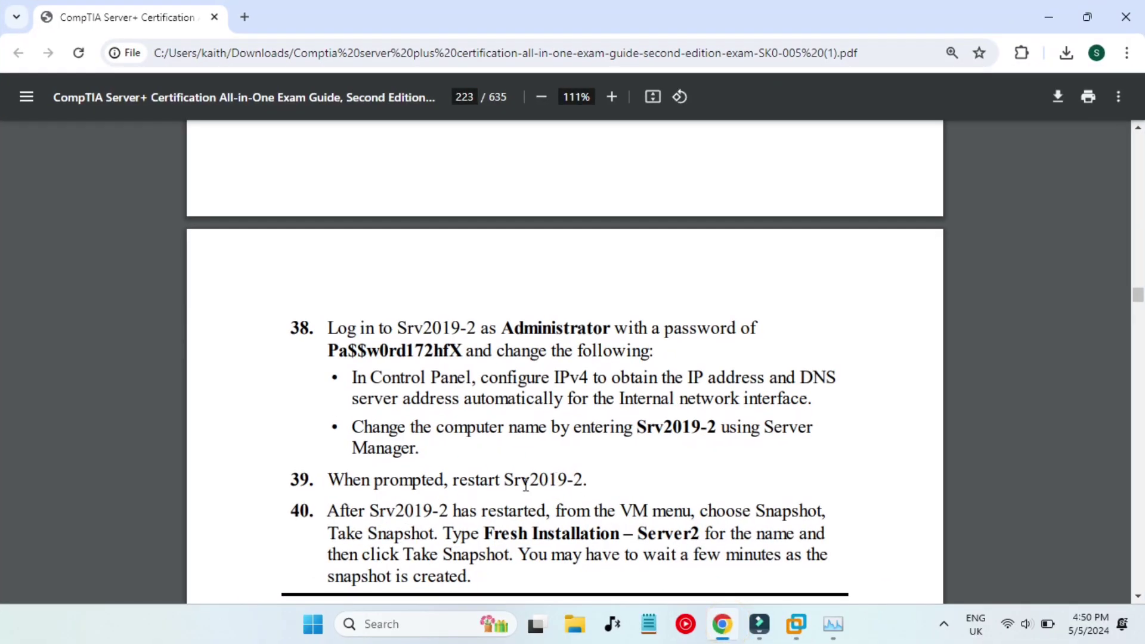
scroll(522, 477, down, 2)
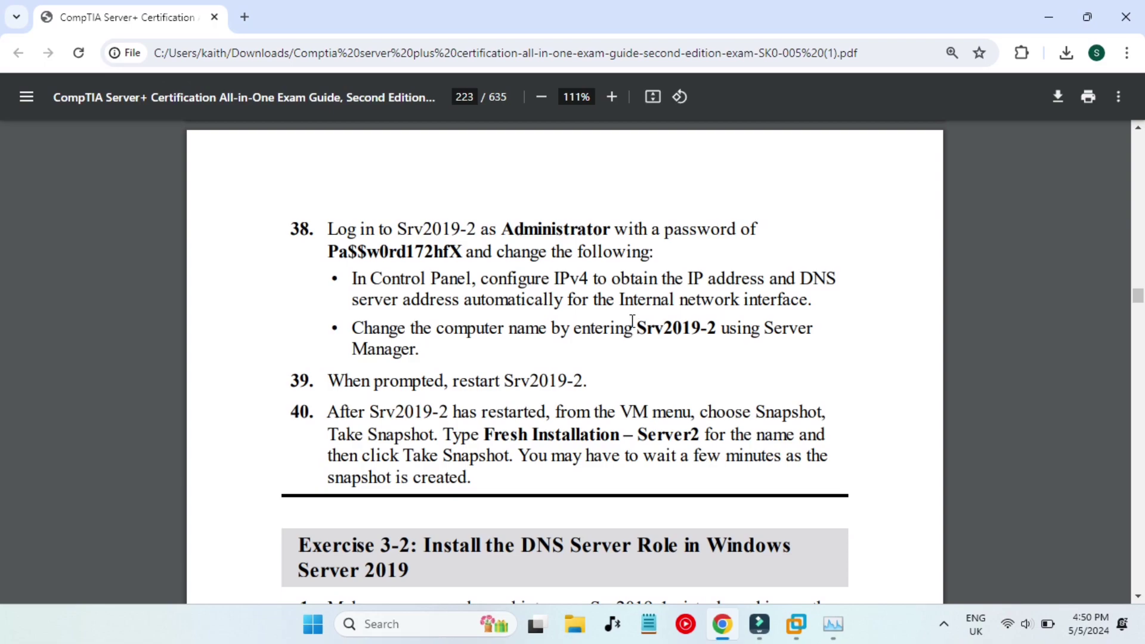
drag(481, 335, 659, 333)
click(656, 332)
click(673, 377)
click(1048, 17)
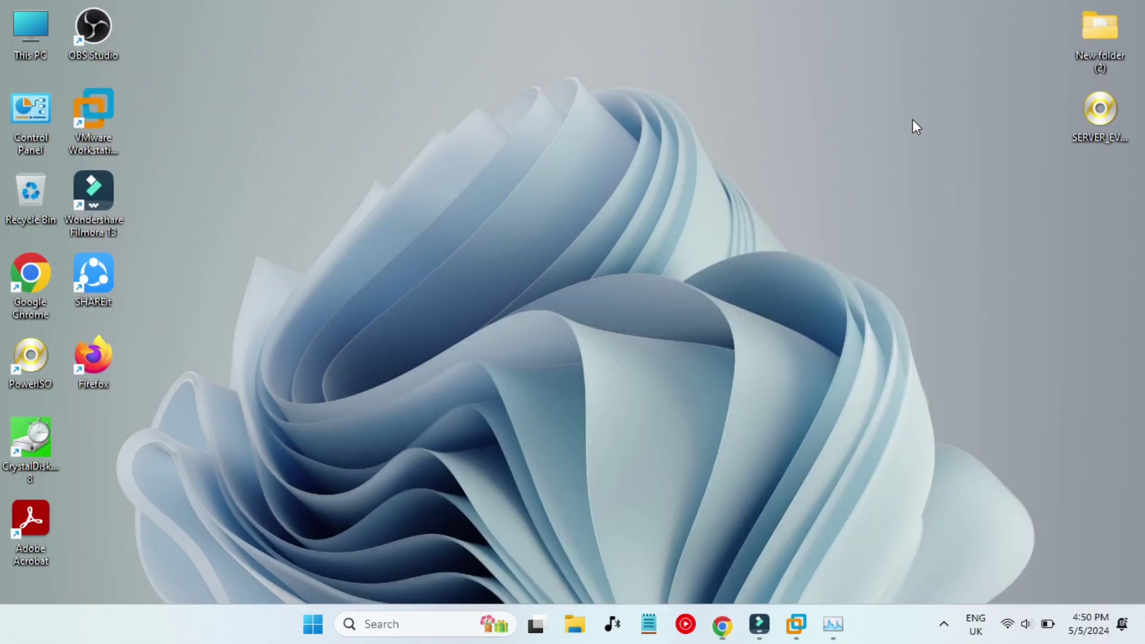
mouse_move(797, 624)
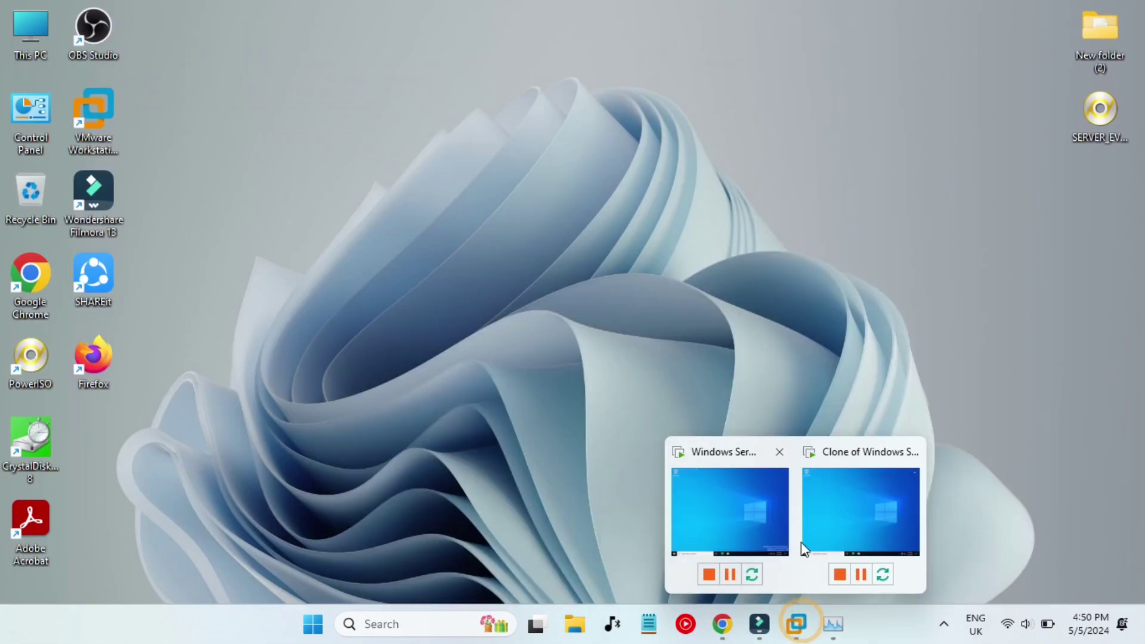
click(840, 494)
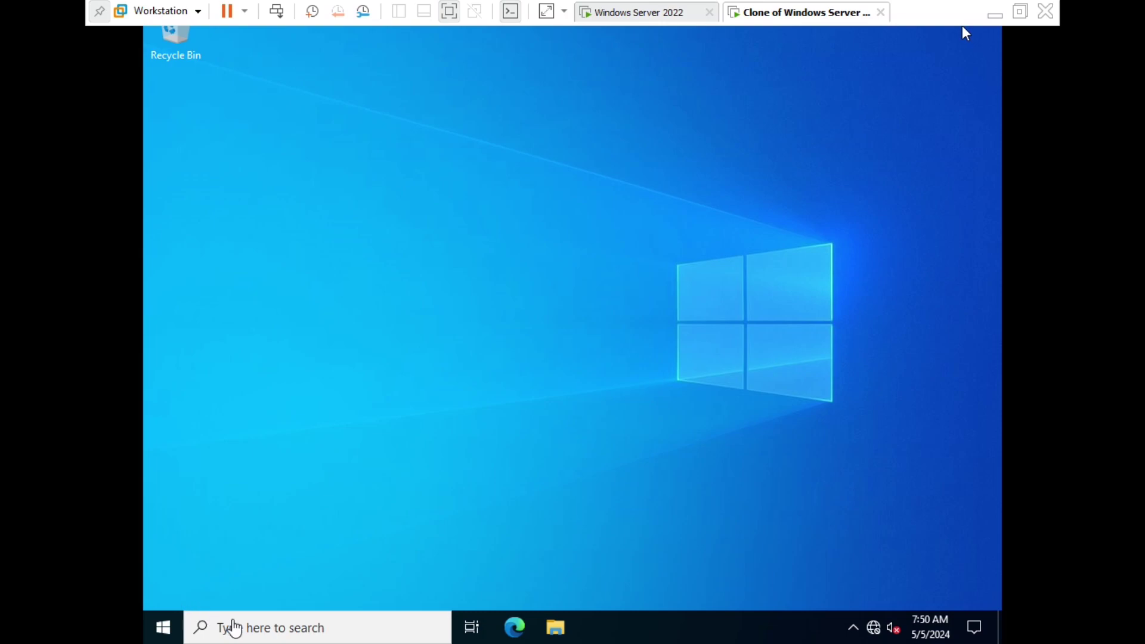
Open the clone's System Properties from Server Manager's Local Server page.
click(174, 623)
click(162, 626)
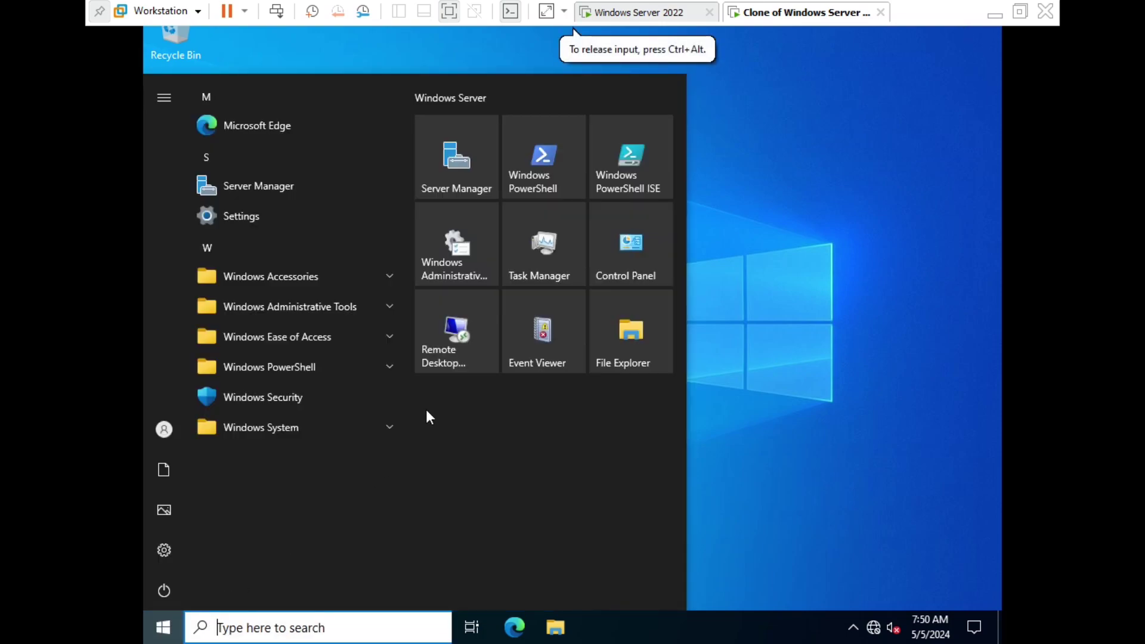
click(459, 149)
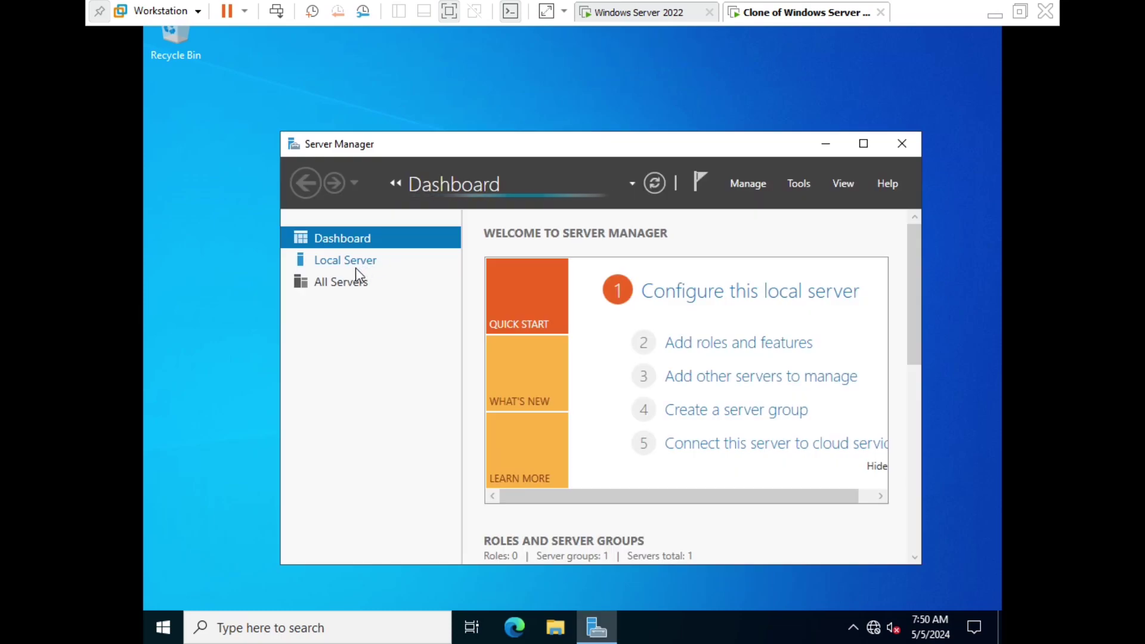
click(335, 260)
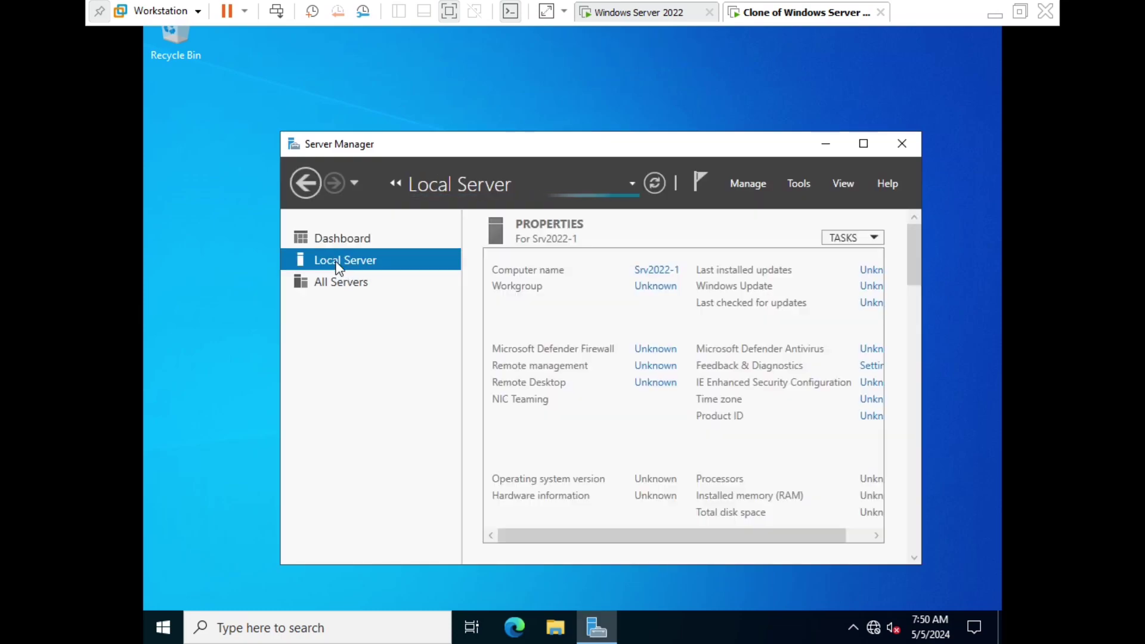
click(652, 271)
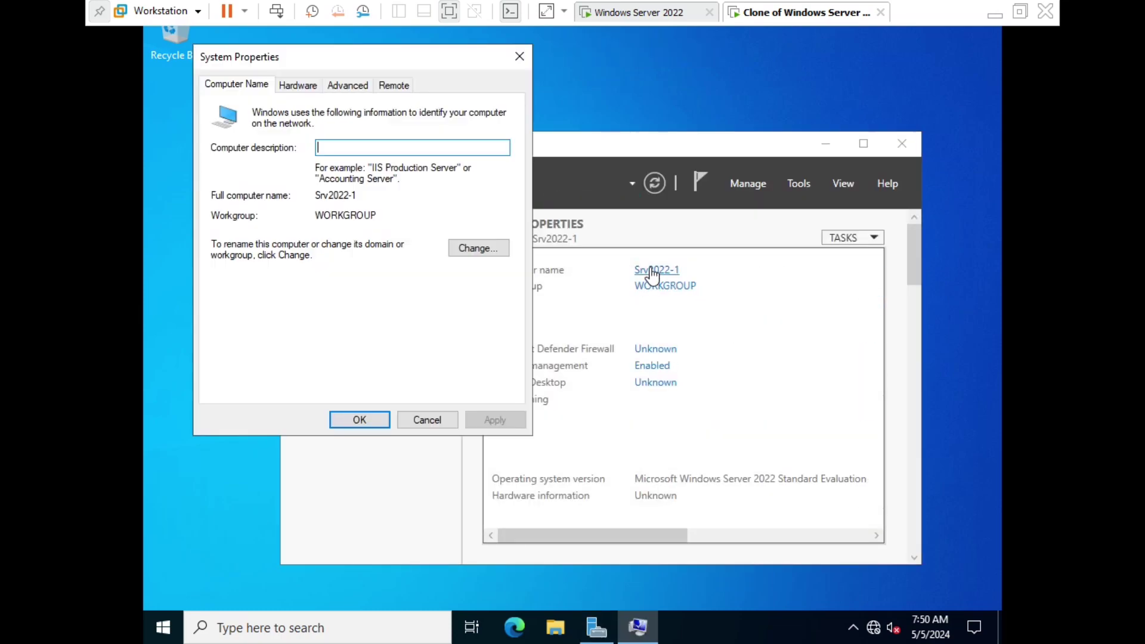
Change the computer name from Srv2022-1 to Srv2022-2 and acknowledge the restart notice.
click(480, 248)
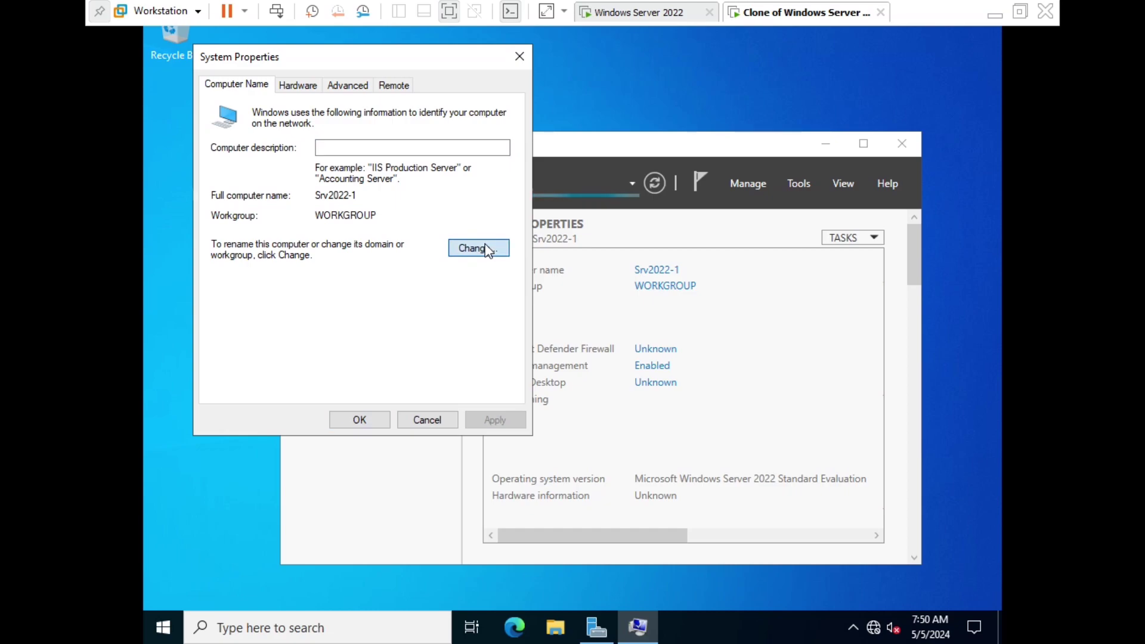
click(361, 182)
key(BackSpace)
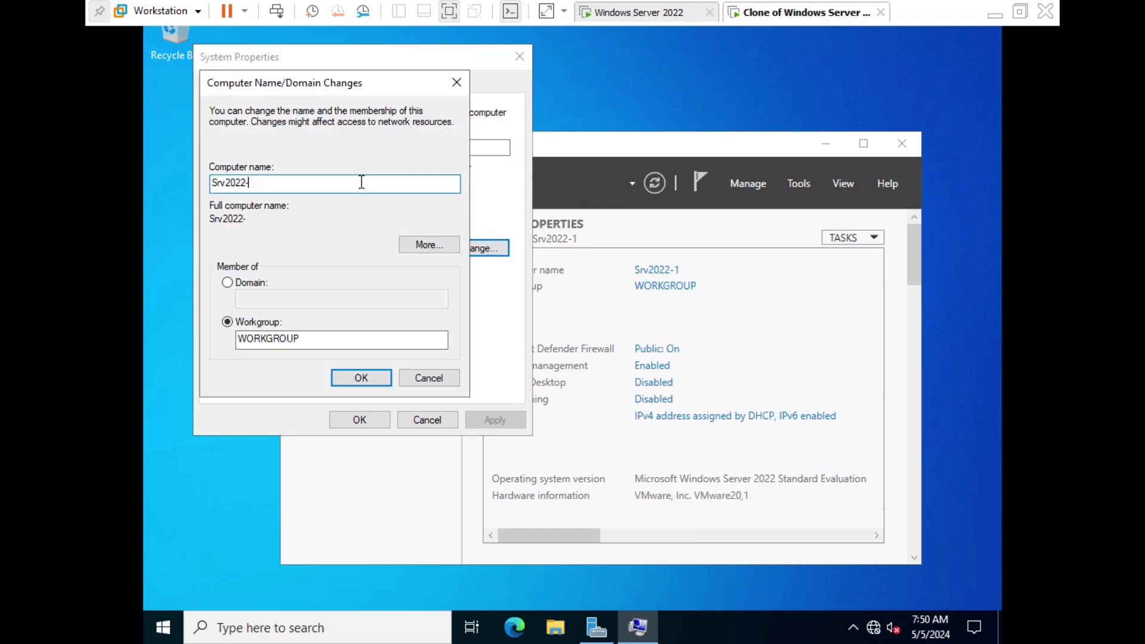
text(2)
click(374, 381)
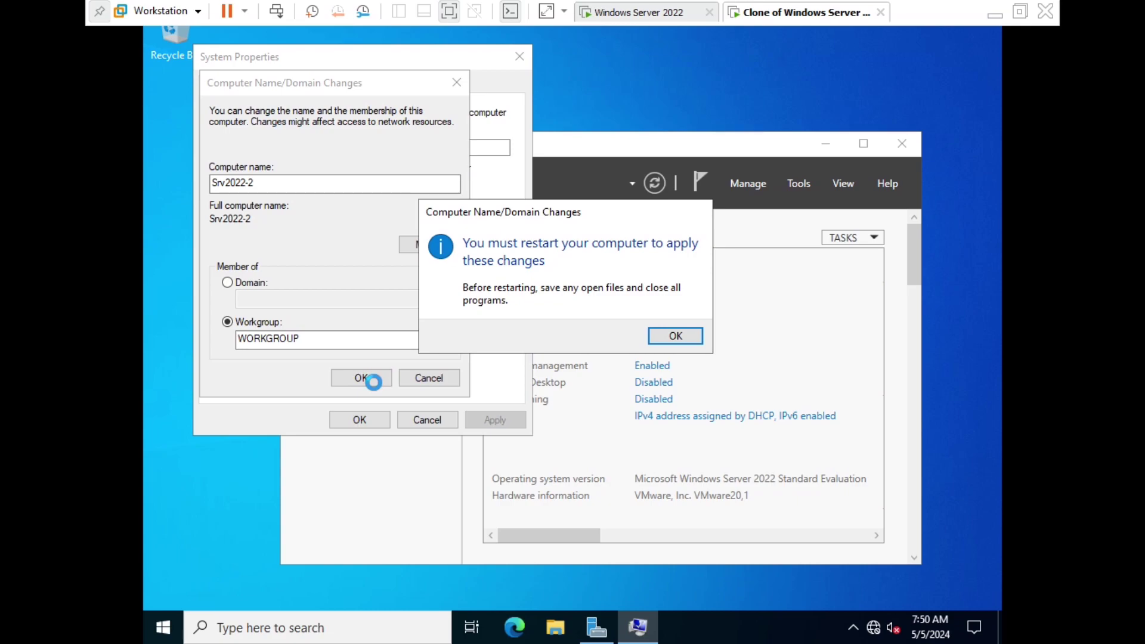
key(Return)
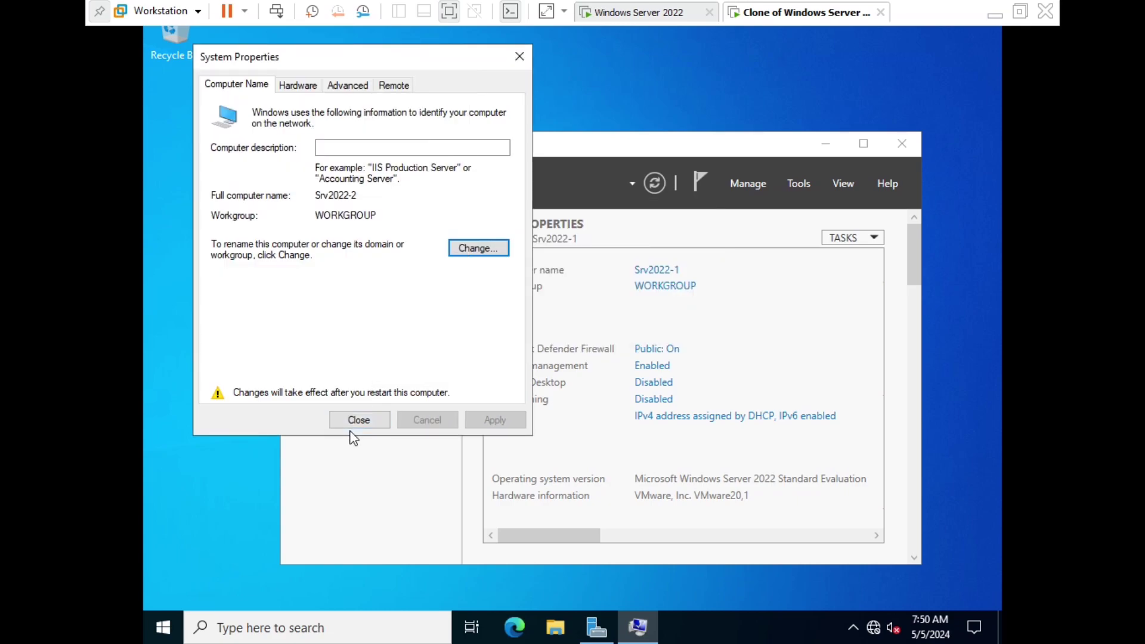
click(360, 426)
Restart the clone, then sign in as Administrator with the account password at the Ctrl+Alt+Del prompt.
click(550, 331)
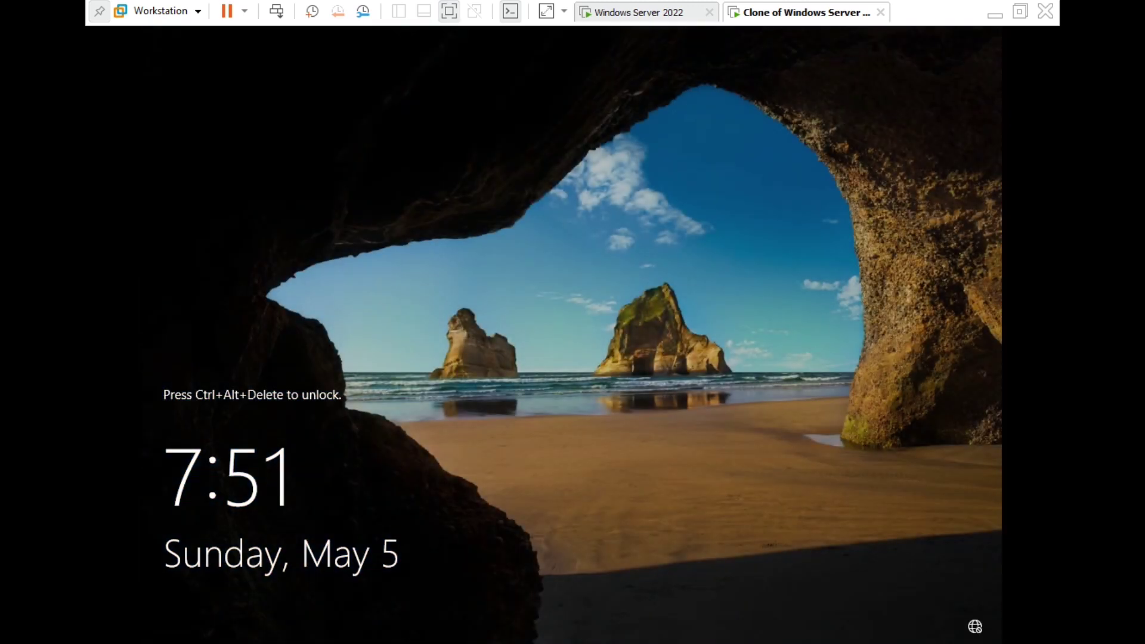
click(277, 12)
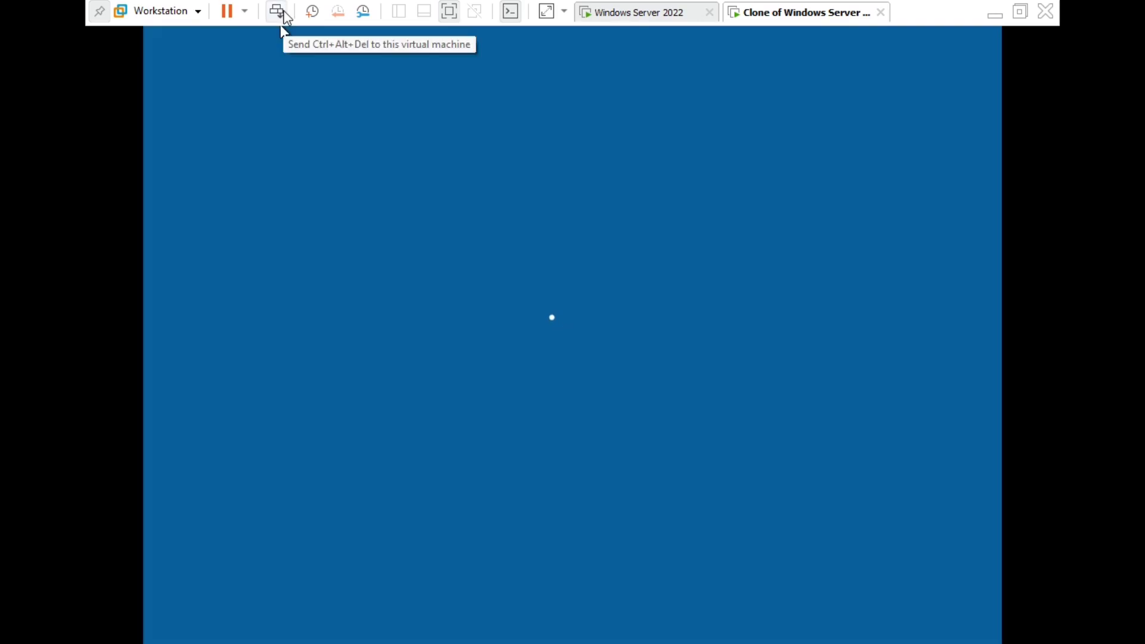
click(473, 391)
text(P)
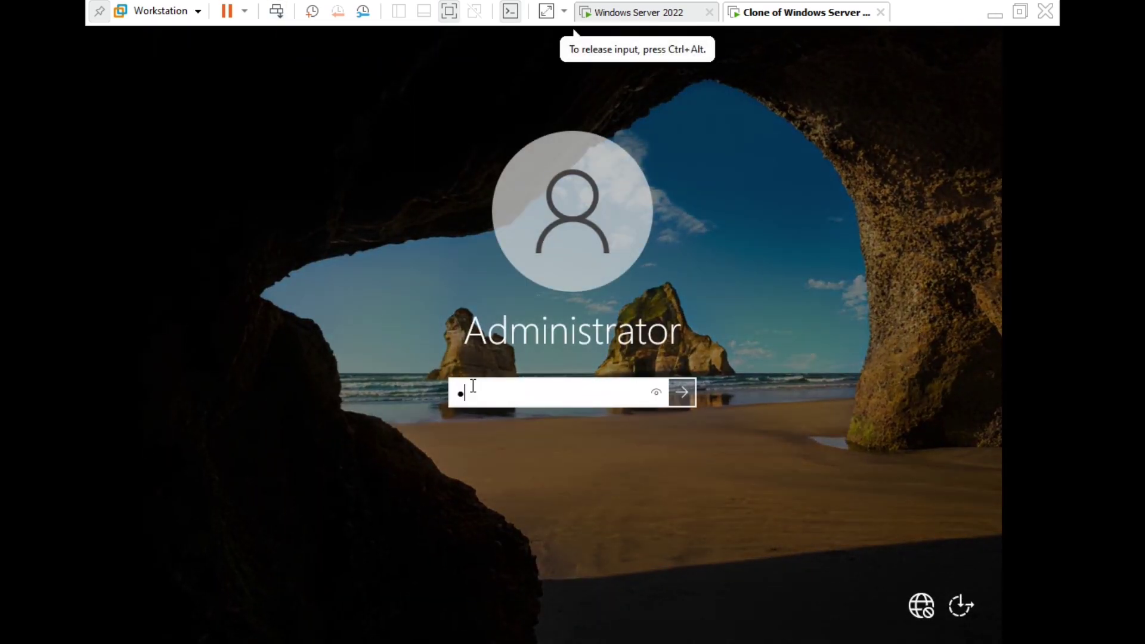
text(ass•••••)
key(Return)
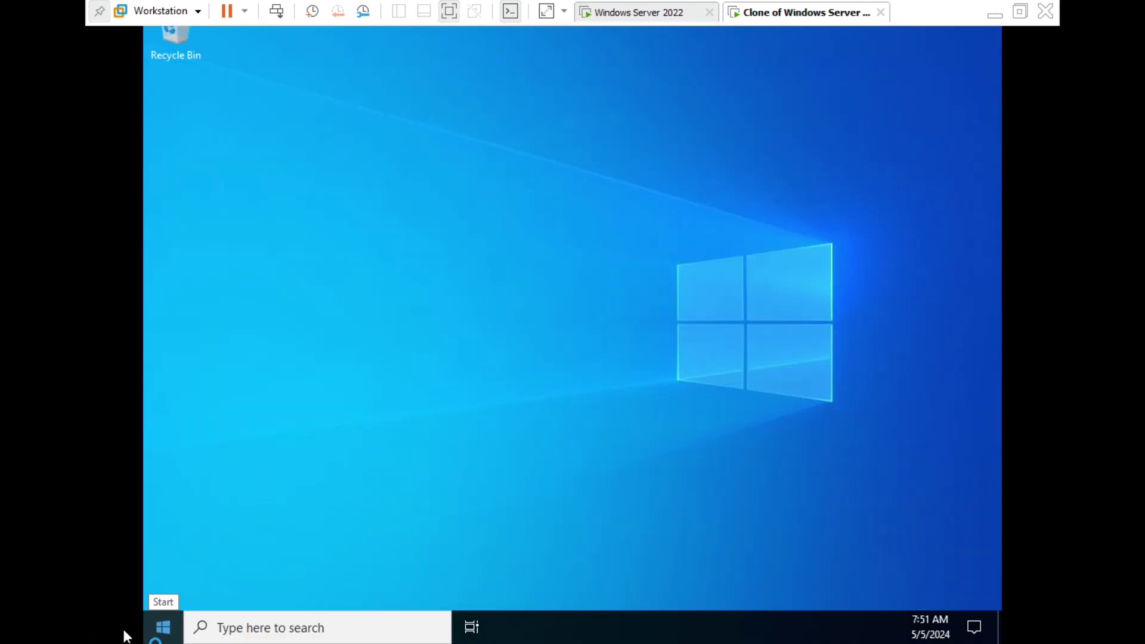
Refresh the clone's Windows desktop from its right-click menu.
click(125, 636)
right_click(316, 344)
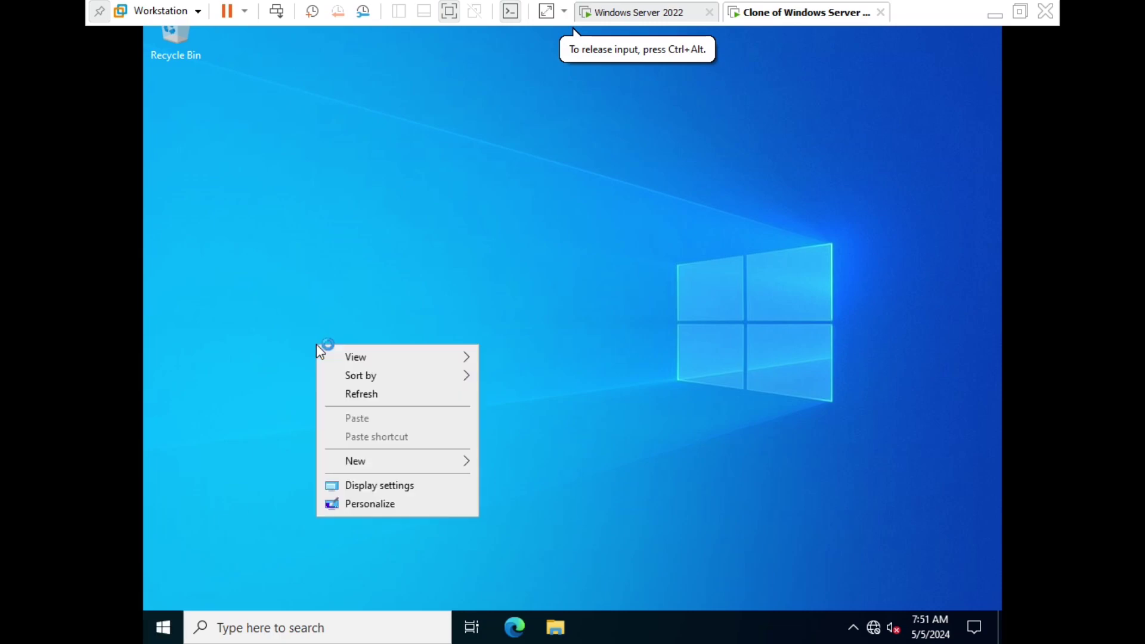
click(357, 392)
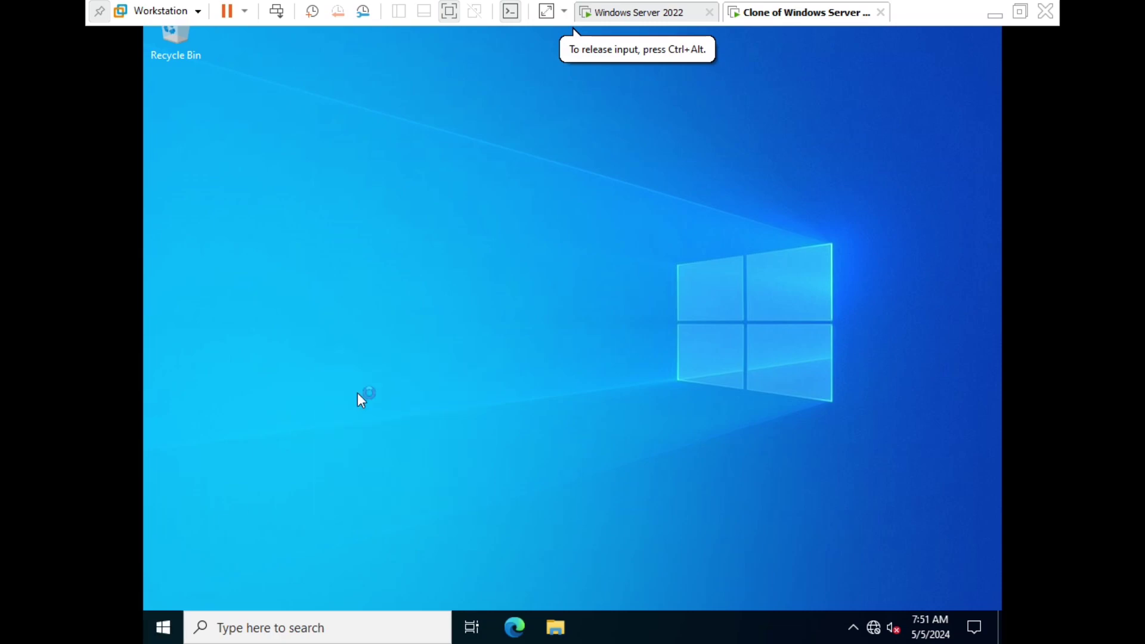
Check Server Manager's Local Server page for the name Srv2022-2, then exit full-screen mode.
click(163, 628)
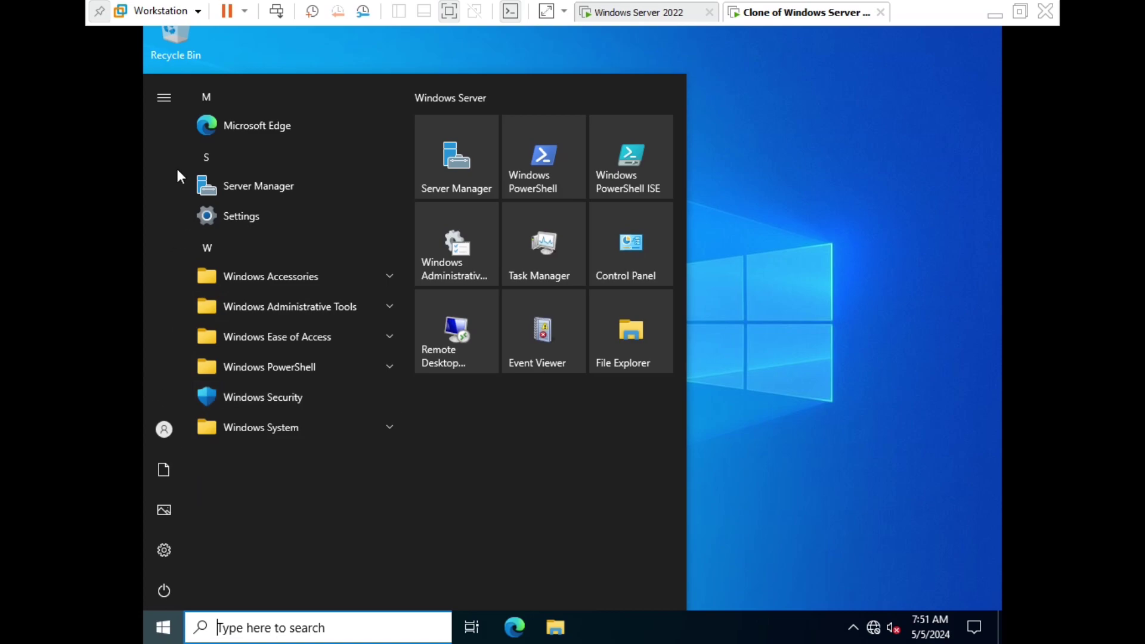
click(467, 168)
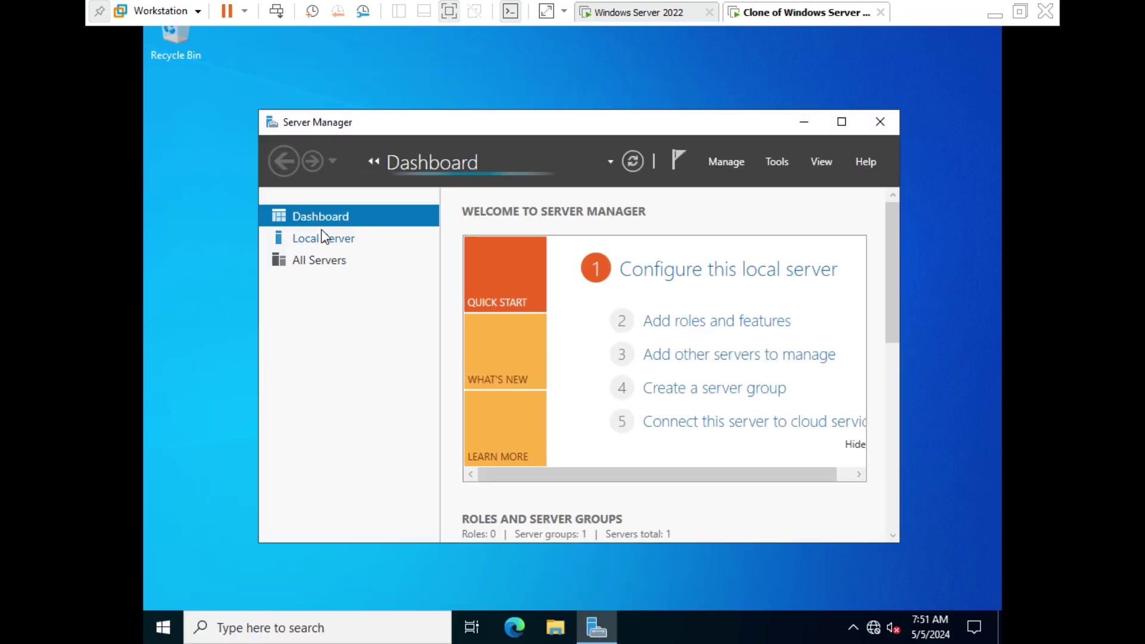
click(325, 236)
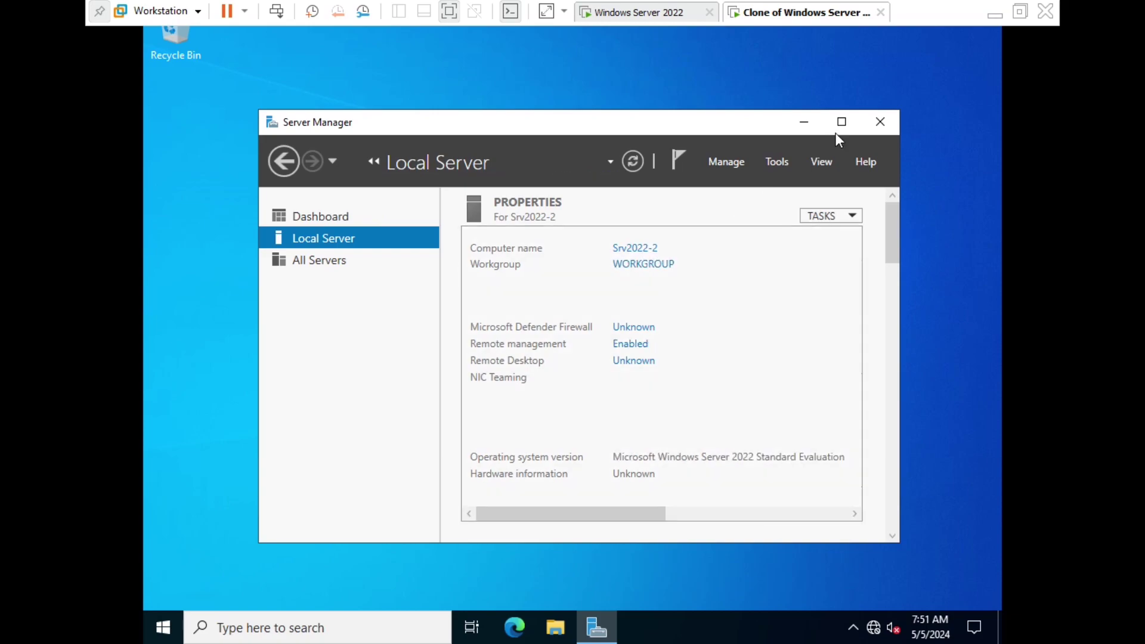
click(880, 125)
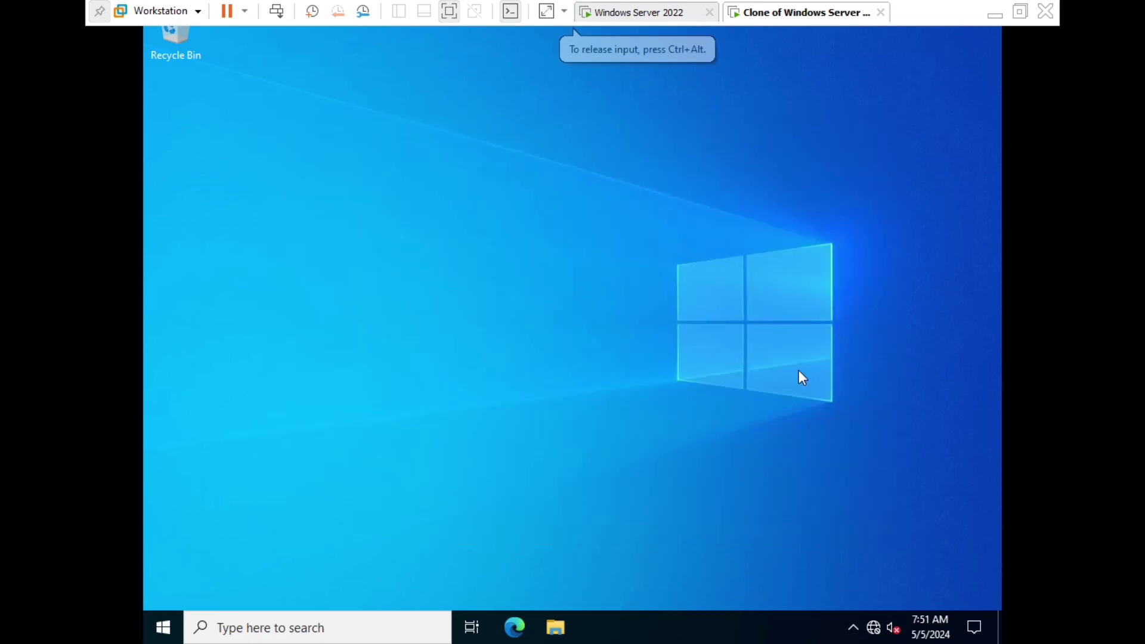
click(1021, 9)
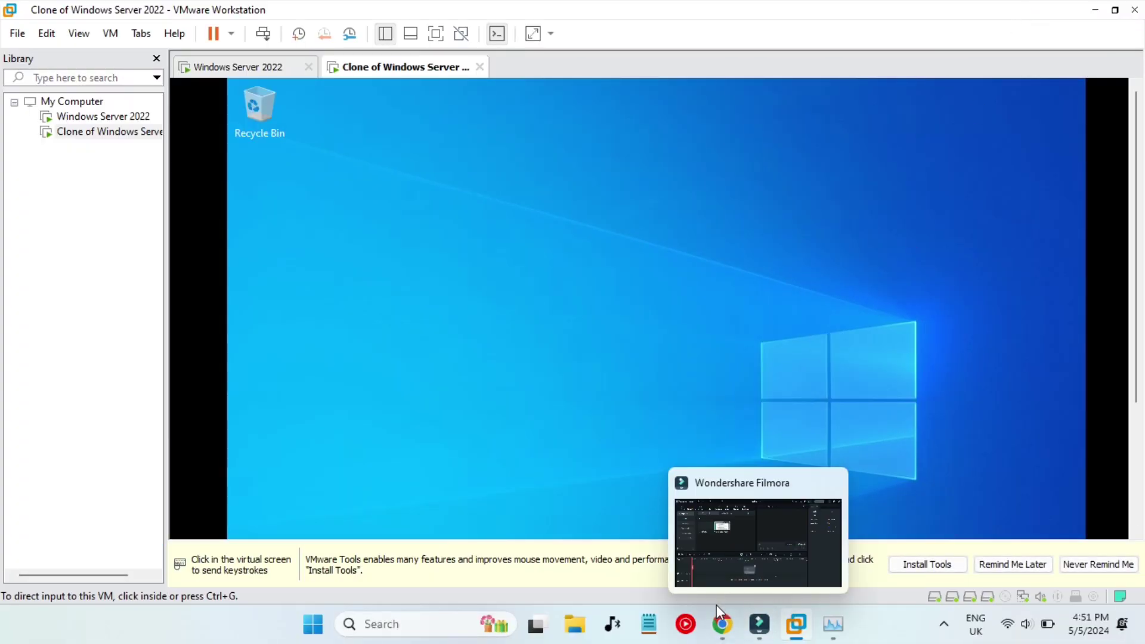
In the Chrome guide, scroll past step 39 (Srv2019-2) to step 40's Fresh Installation – Server2 snapshot instructions.
click(723, 624)
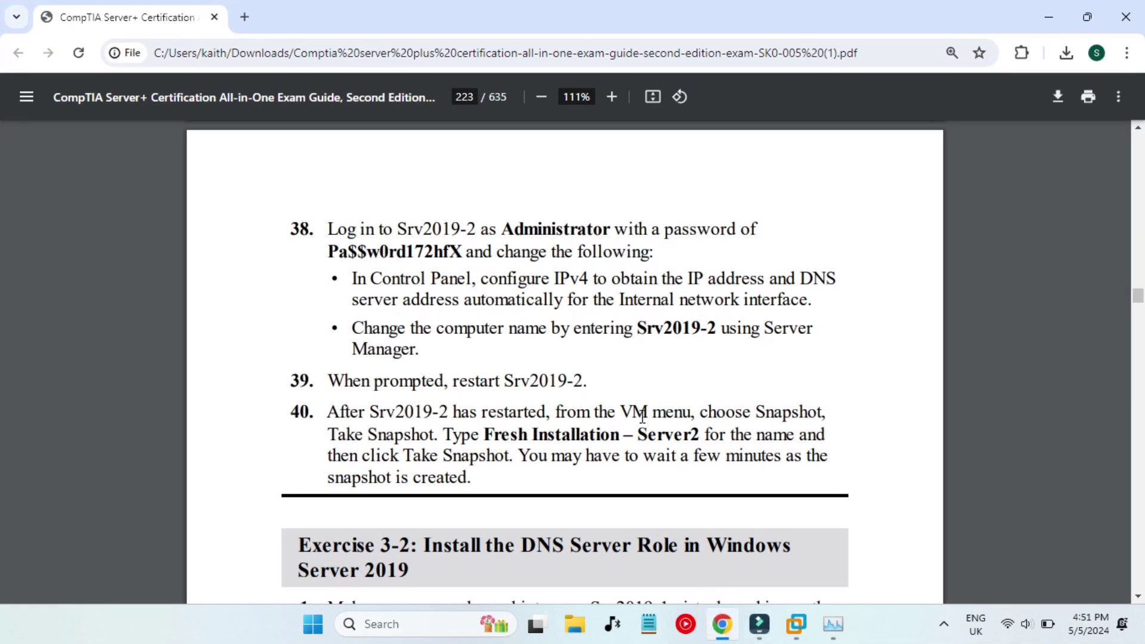
scroll(643, 416, down, 1)
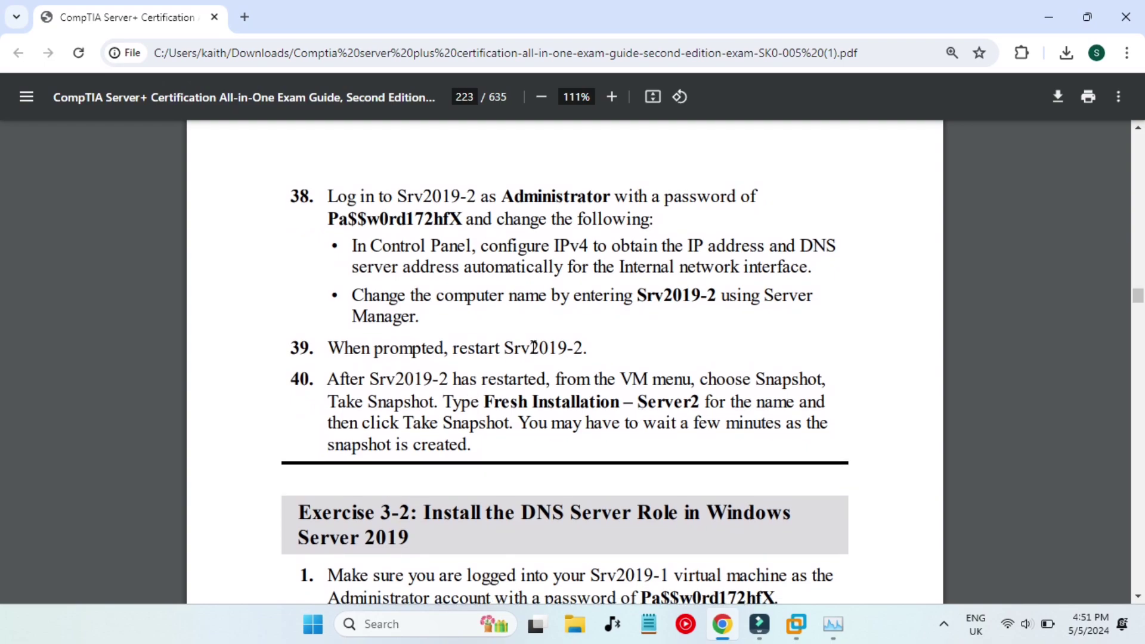
double_click(519, 348)
click(519, 348)
scroll(650, 352, down, 3)
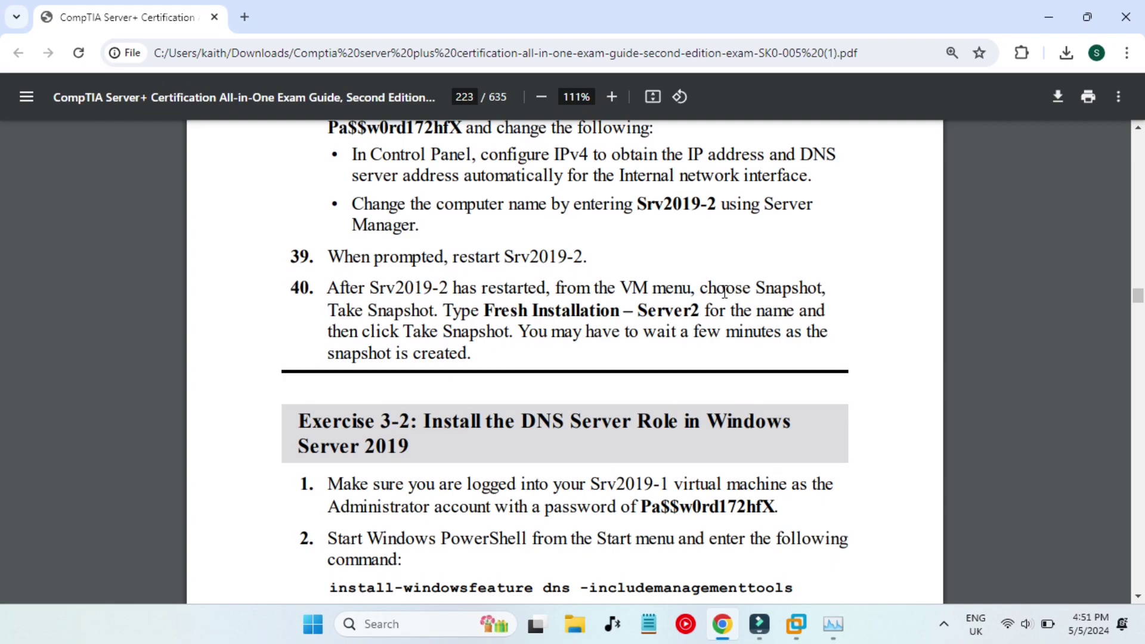
drag(700, 289, 603, 311)
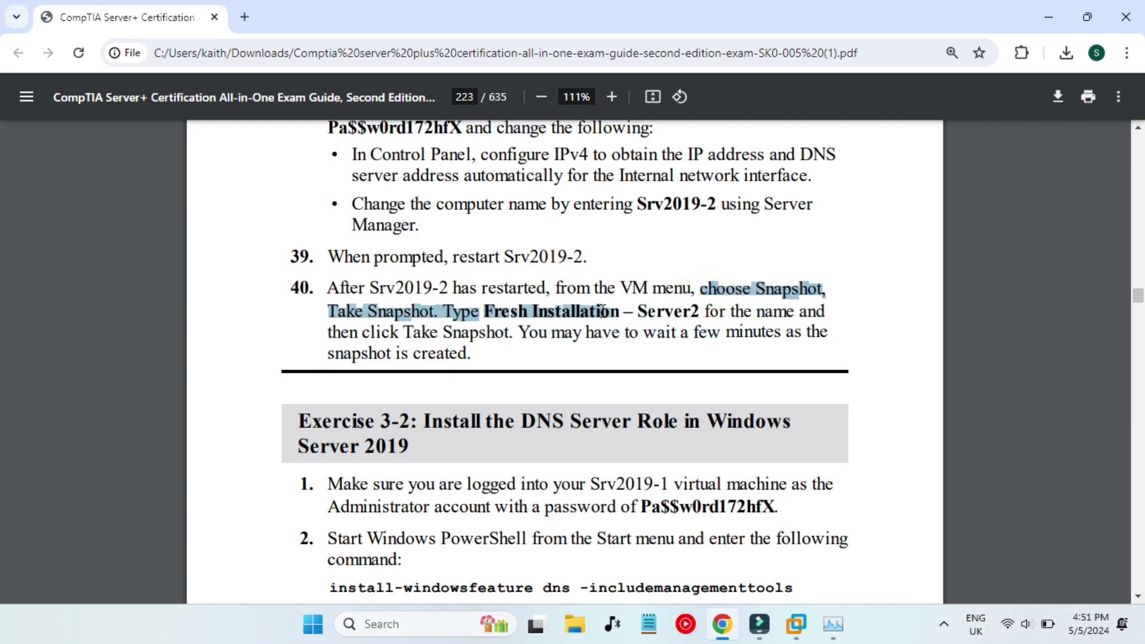
click(651, 358)
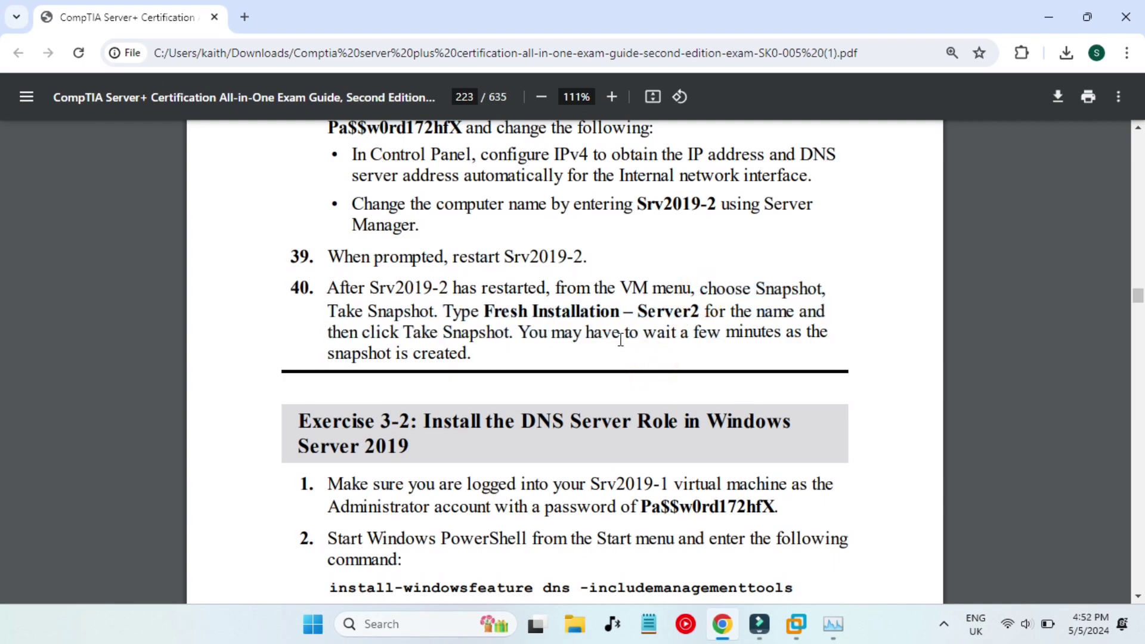